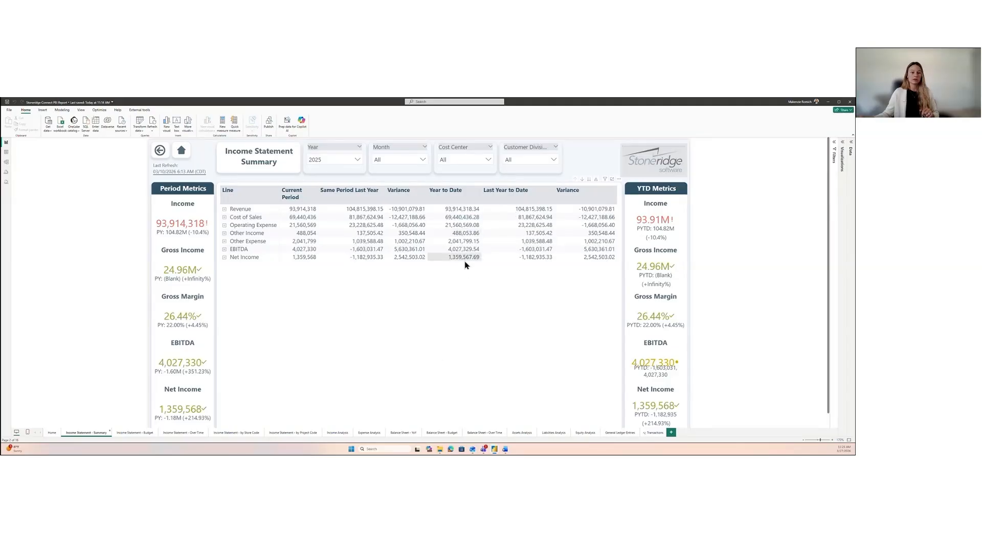
Step: Expand the Revenue line, then all income statement lines, to review their account-level detail and return to the summary level
{"action": "left_click", "coordinate": [444, 321]}
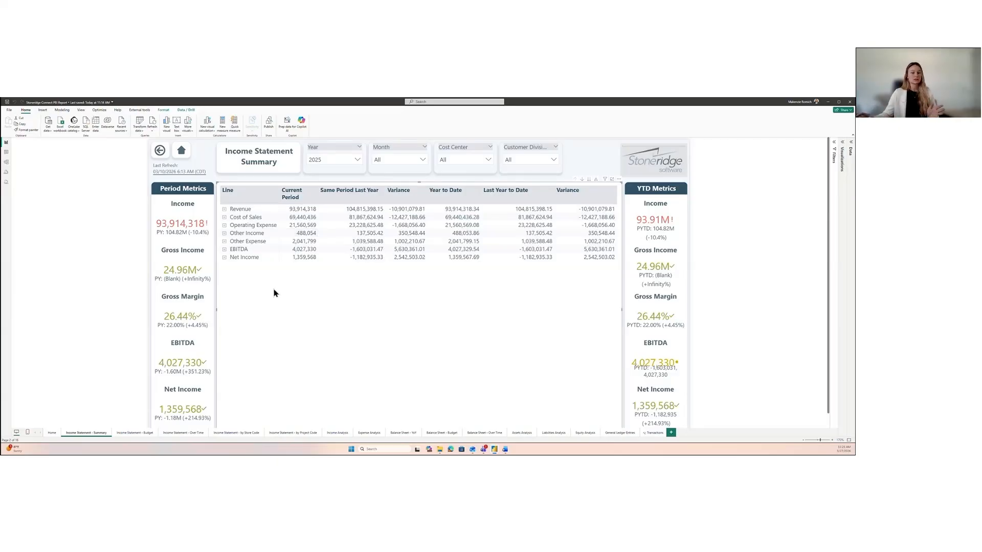
{"action": "left_click", "coordinate": [224, 210]}
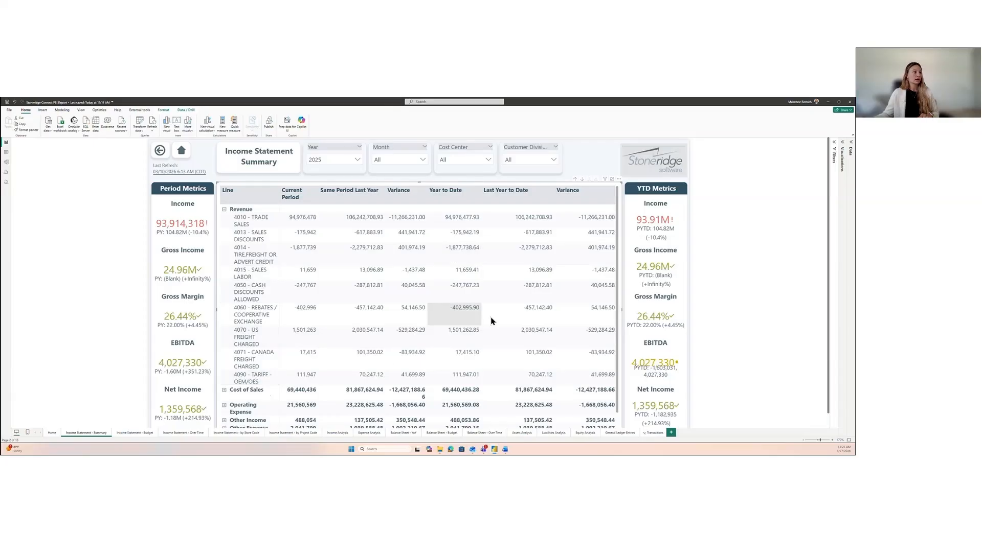
{"action": "left_click", "coordinate": [223, 209]}
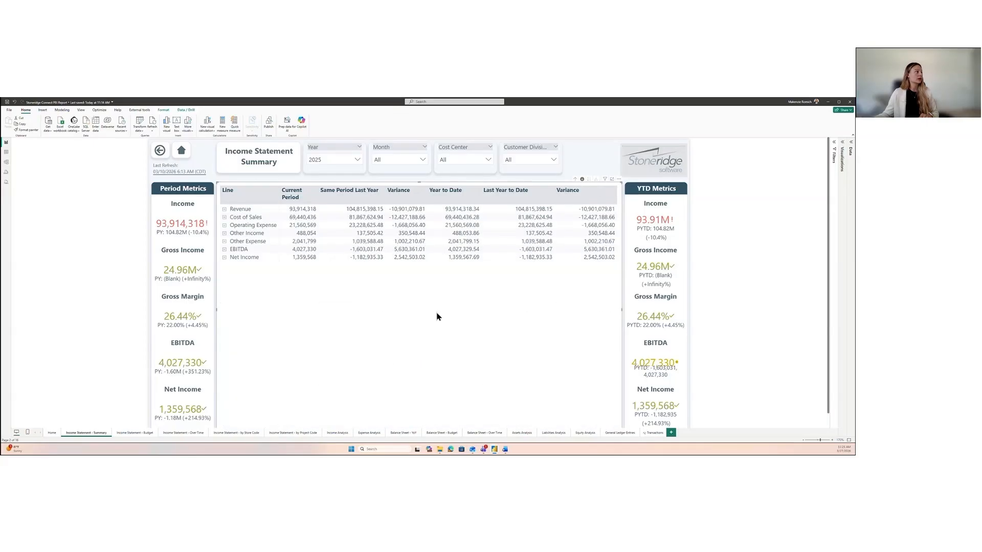
{"action": "scroll", "coordinate": [285, 359], "scroll_direction": "down", "scroll_amount": 8}
{"action": "scroll", "coordinate": [284, 360], "scroll_direction": "up", "scroll_amount": 4}
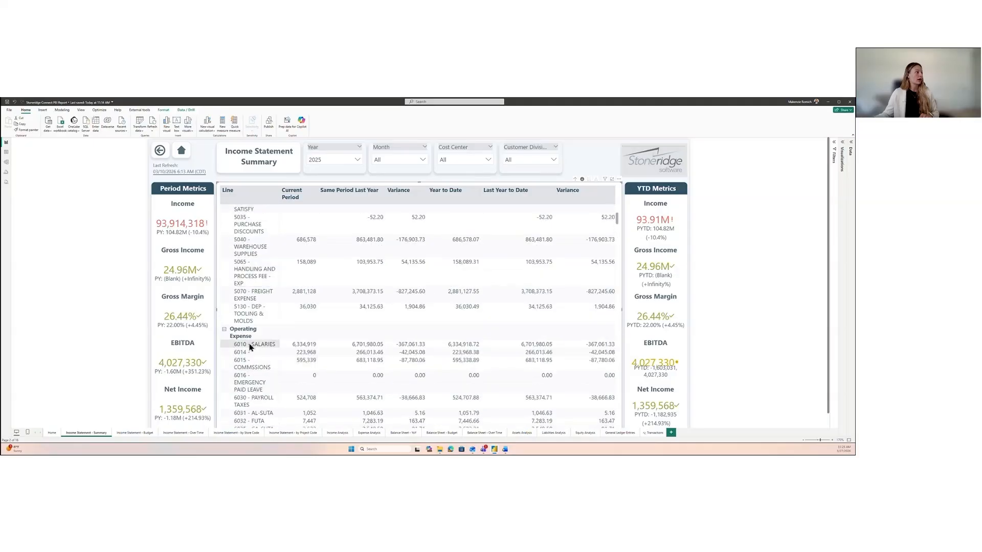
{"action": "scroll", "coordinate": [260, 340], "scroll_direction": "up", "scroll_amount": 6}
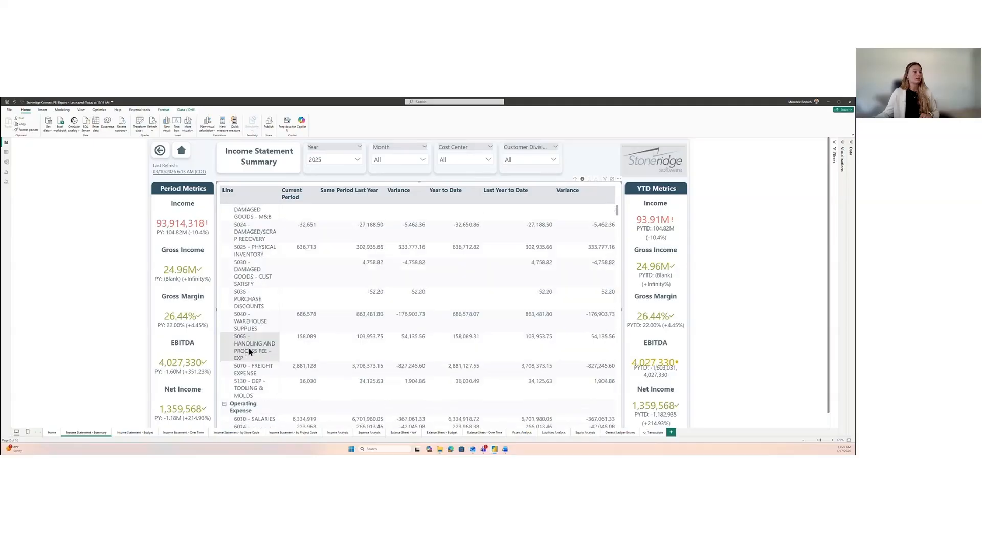
{"action": "left_click", "coordinate": [574, 180]}
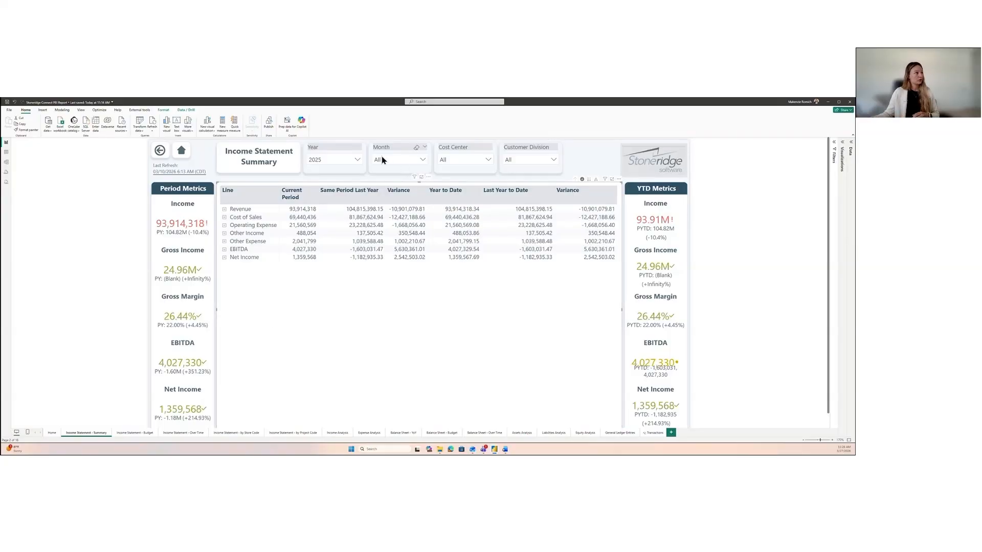
Step: Filter the income statement summary by month to April, May and June
{"action": "left_click", "coordinate": [421, 160]}
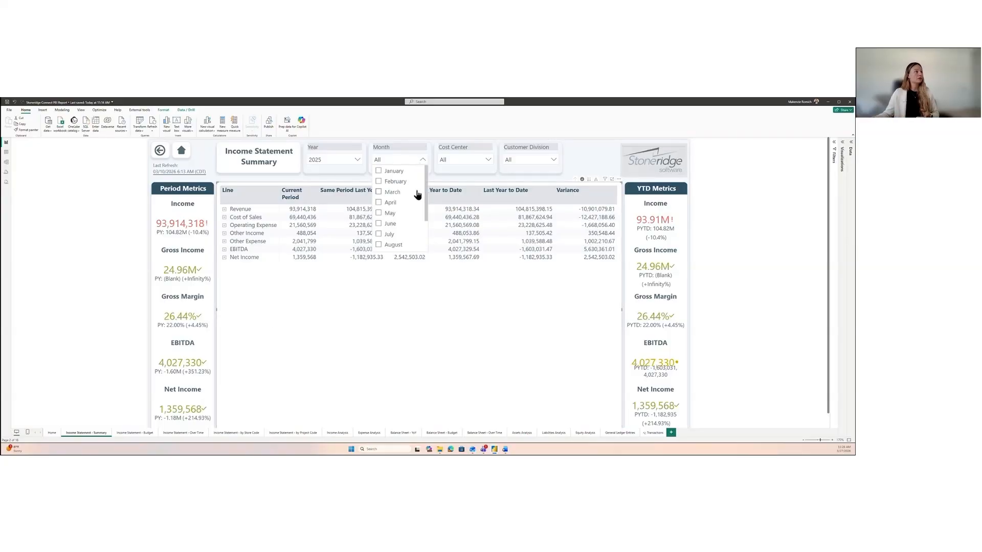
{"action": "left_click", "coordinate": [390, 202]}
{"action": "left_click", "coordinate": [390, 213]}
{"action": "left_click", "coordinate": [390, 223]}
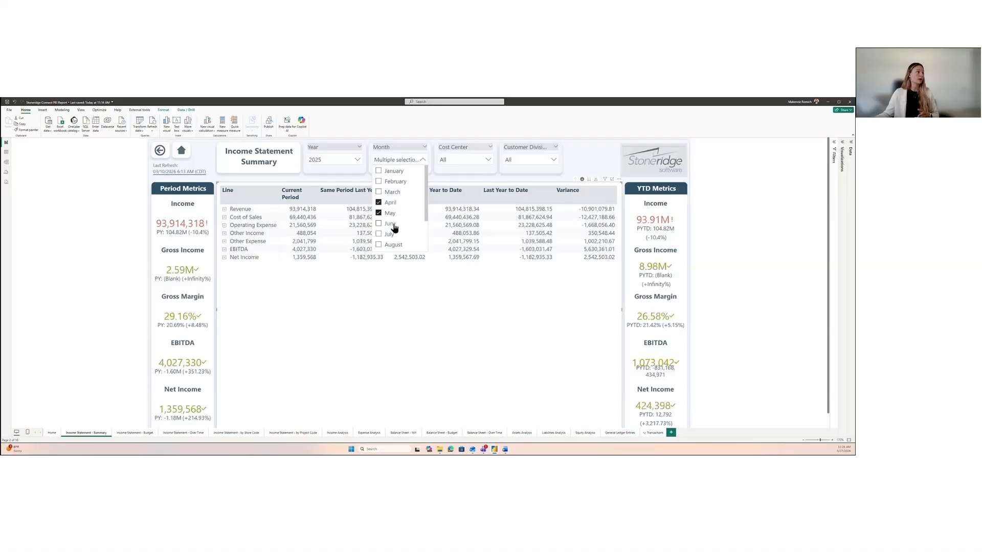
{"action": "left_click", "coordinate": [422, 158]}
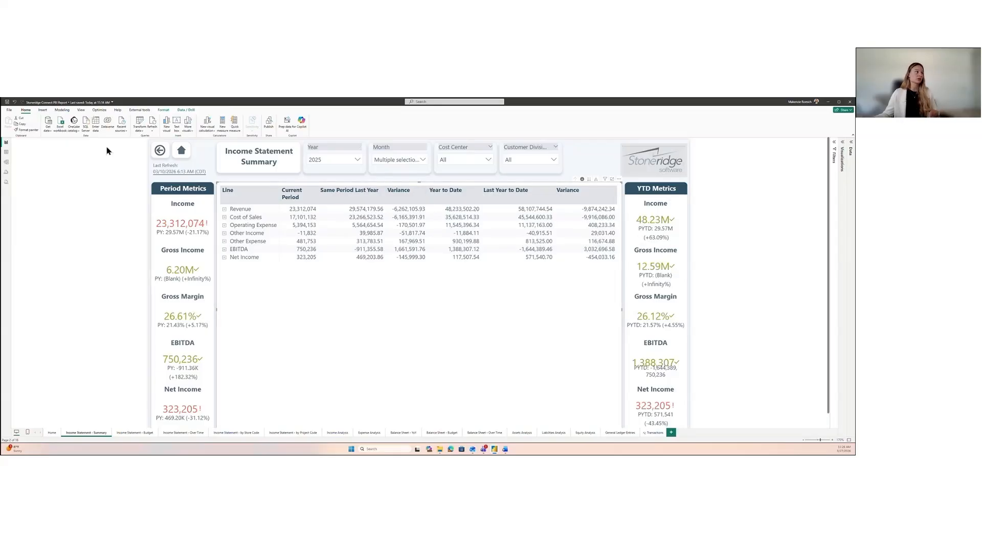
{"action": "left_click", "coordinate": [422, 160]}
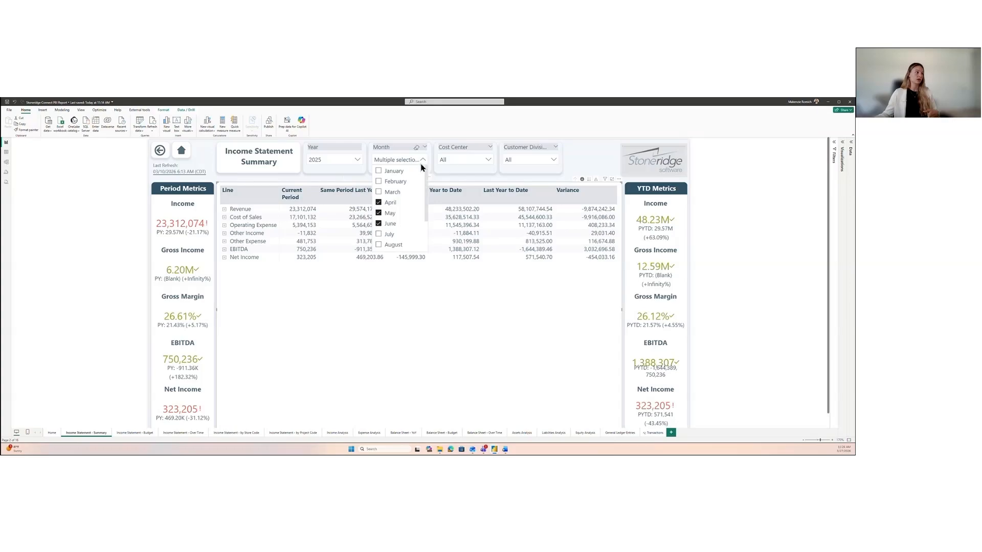
{"action": "left_click", "coordinate": [422, 162]}
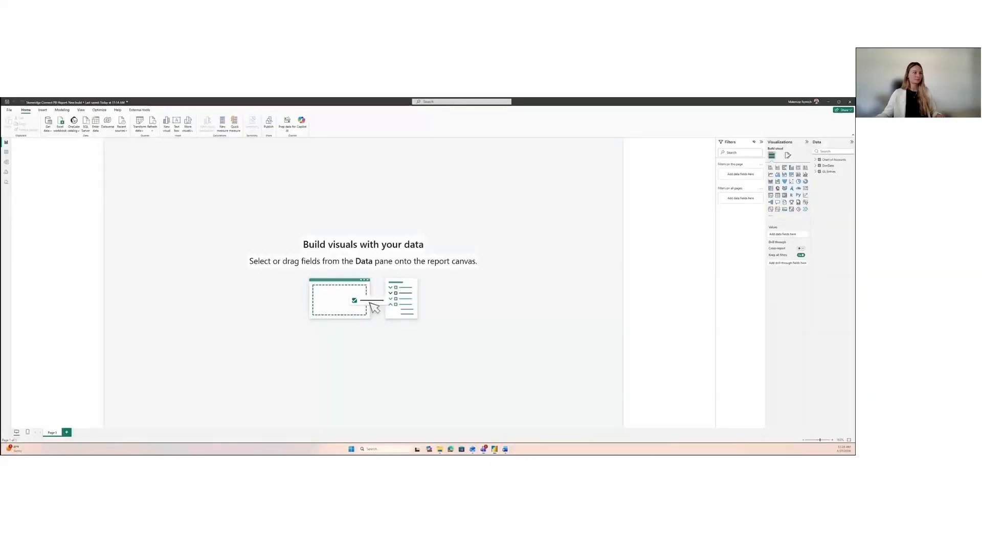
Step: Collapse the Filters and Visualizations panes to widen the blank report canvas
{"action": "left_click", "coordinate": [761, 142]}
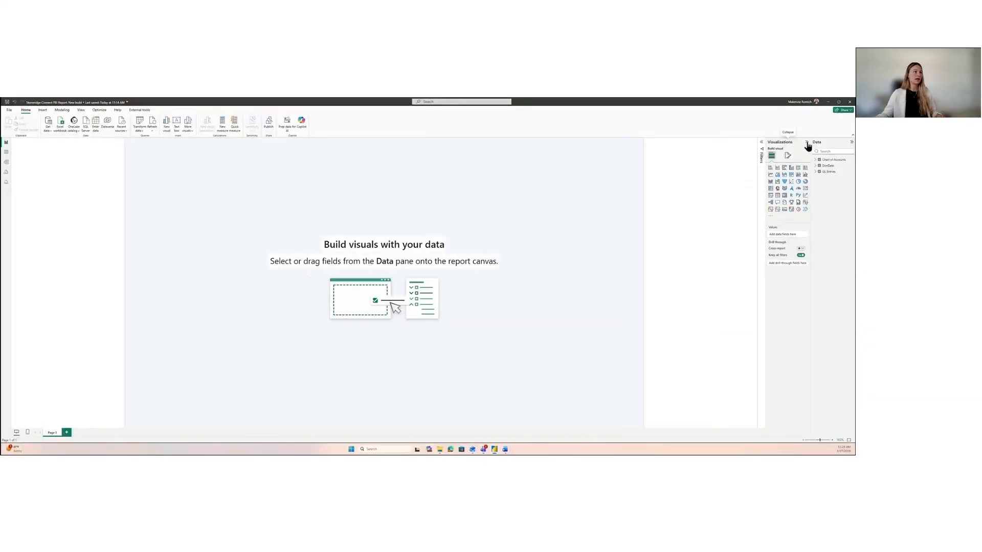
{"action": "left_click", "coordinate": [806, 142]}
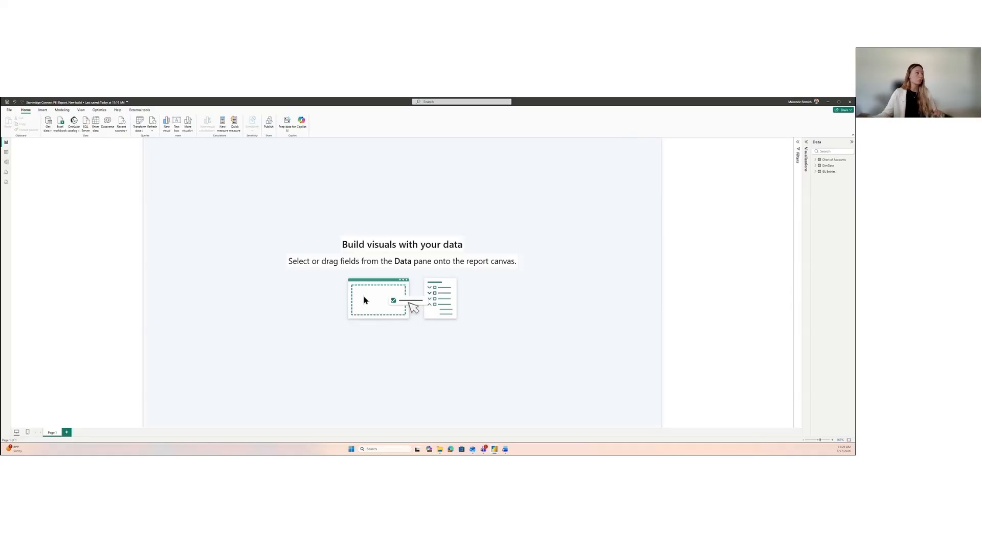
Step: Find the Dynamics 365 Business Central connector with "busi", connect to view its available environments, and leave without loading data
{"action": "left_click", "coordinate": [50, 132]}
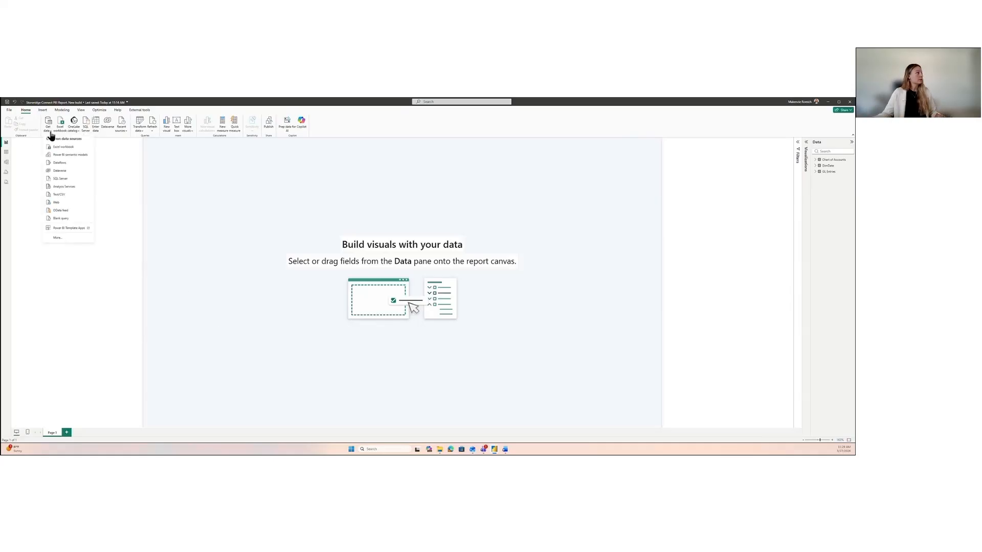
{"action": "left_click", "coordinate": [68, 238]}
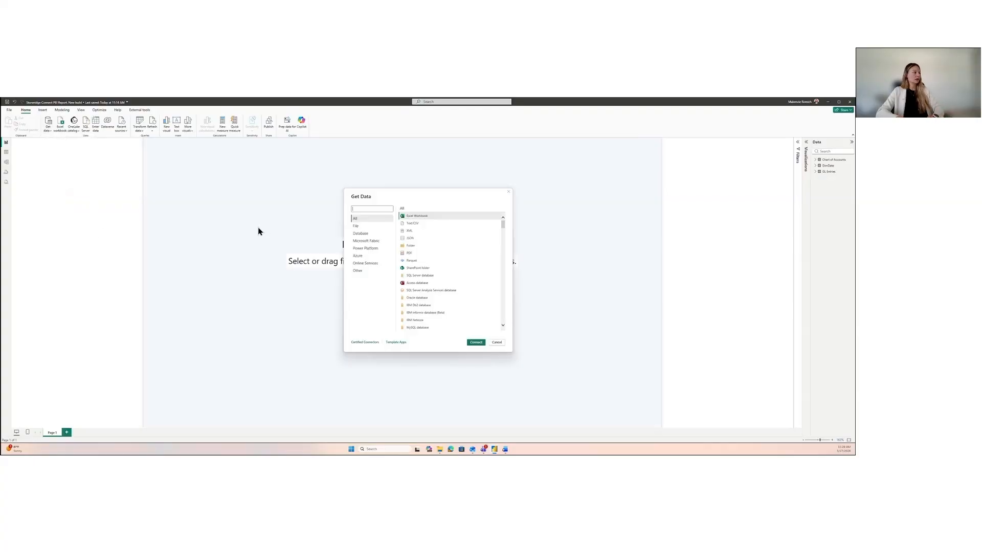
{"action": "type", "text": "busi"}
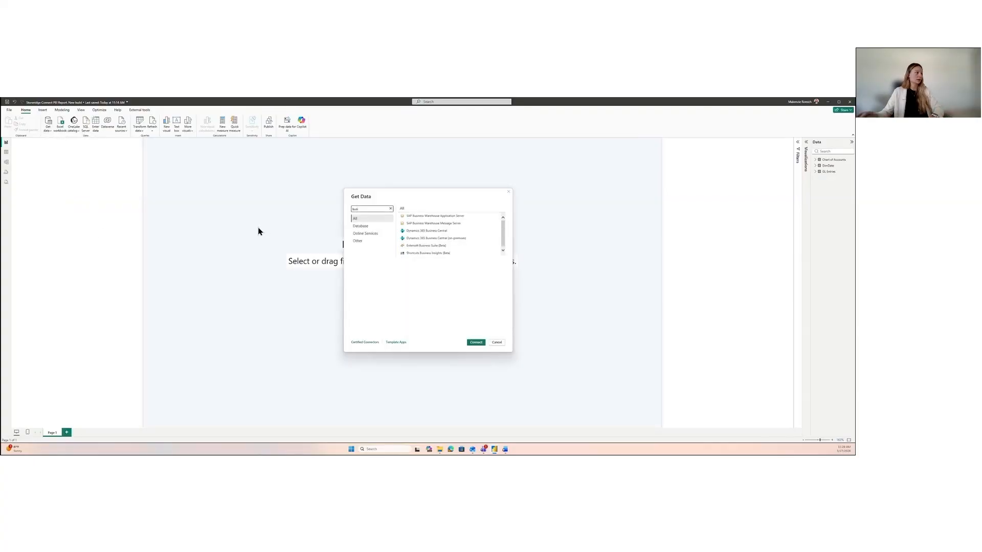
{"action": "left_click", "coordinate": [434, 231]}
{"action": "left_click", "coordinate": [481, 343]}
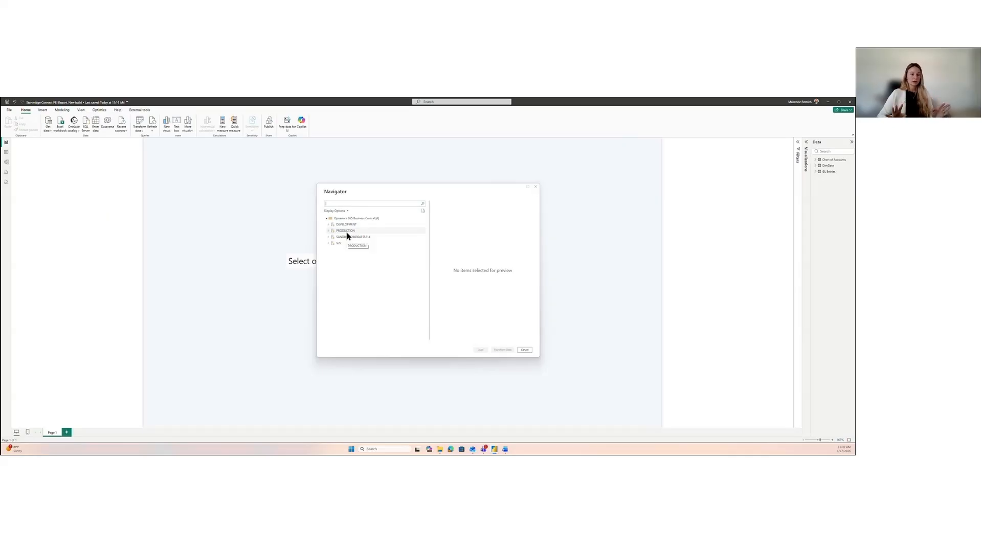
{"action": "left_click", "coordinate": [525, 350]}
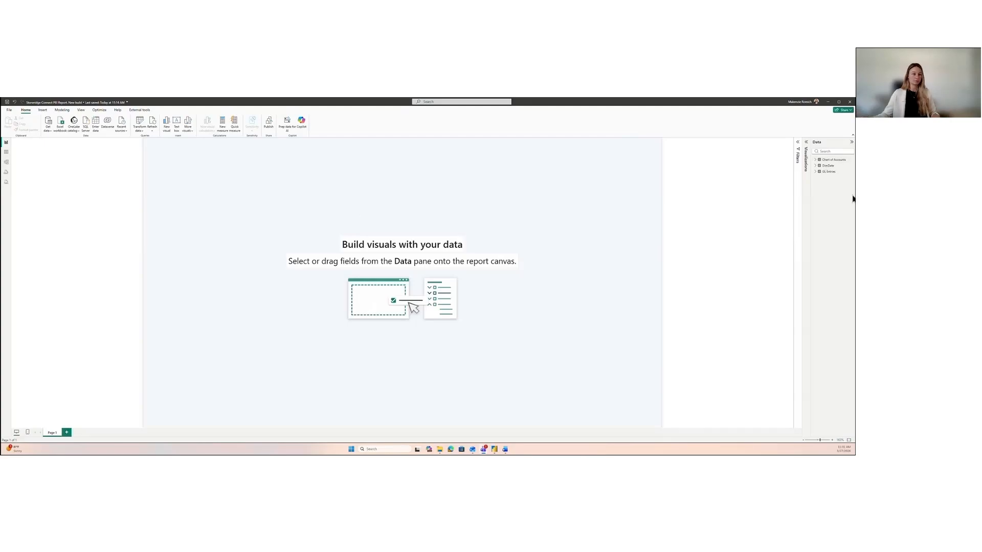
Step: In the data model, create an active one-to-many relationship from Chart of Accounts No to GL Entries gLAccountNo with single cross-filter direction
{"action": "left_click", "coordinate": [6, 162]}
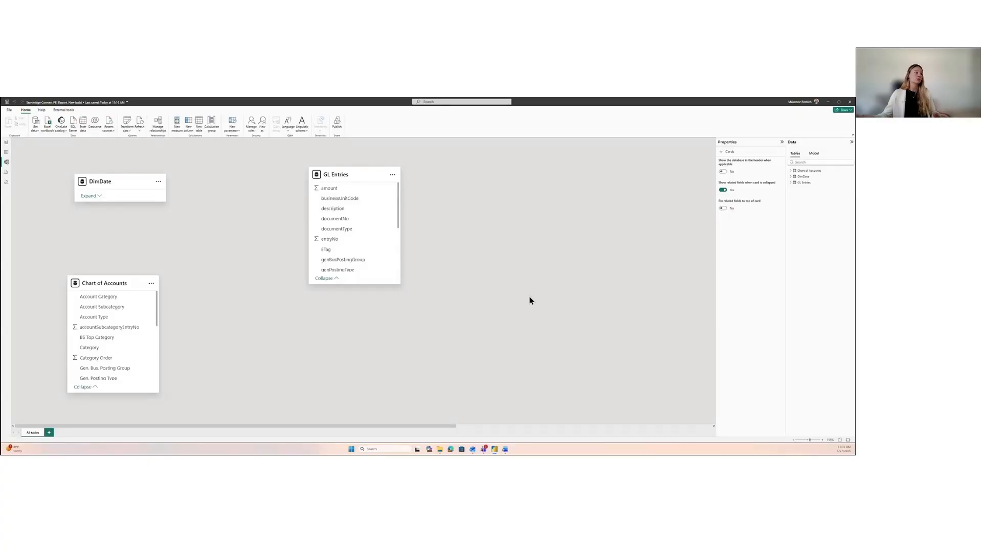
{"action": "scroll", "coordinate": [362, 250], "scroll_direction": "down", "scroll_amount": 1}
{"action": "scroll", "coordinate": [361, 252], "scroll_direction": "up", "scroll_amount": 1}
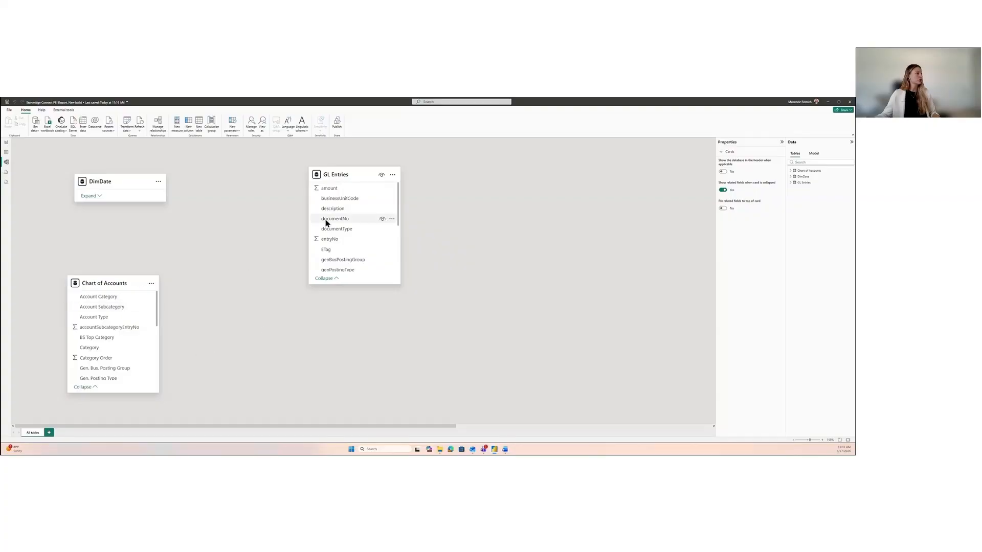
{"action": "scroll", "coordinate": [352, 235], "scroll_direction": "down", "scroll_amount": 3}
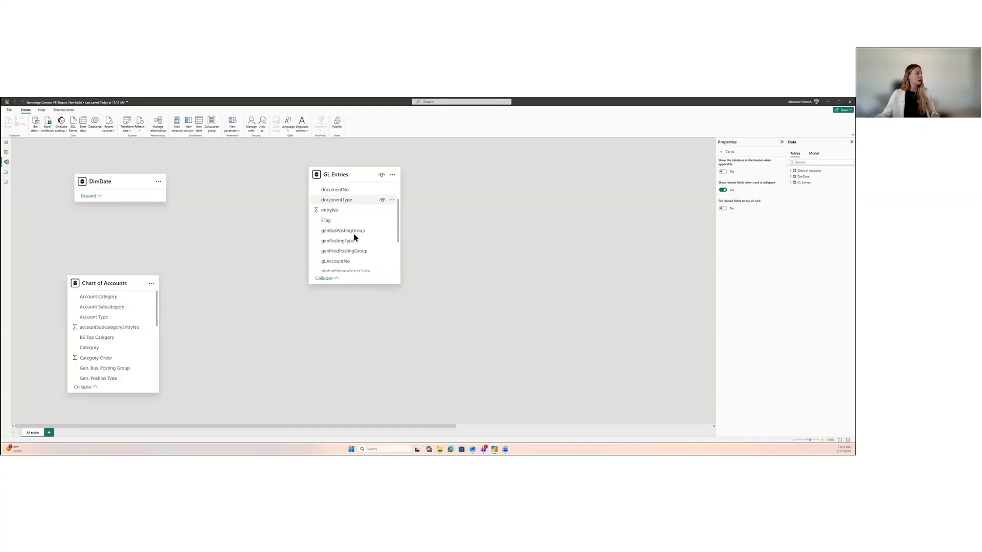
{"action": "scroll", "coordinate": [354, 236], "scroll_direction": "down", "scroll_amount": 3}
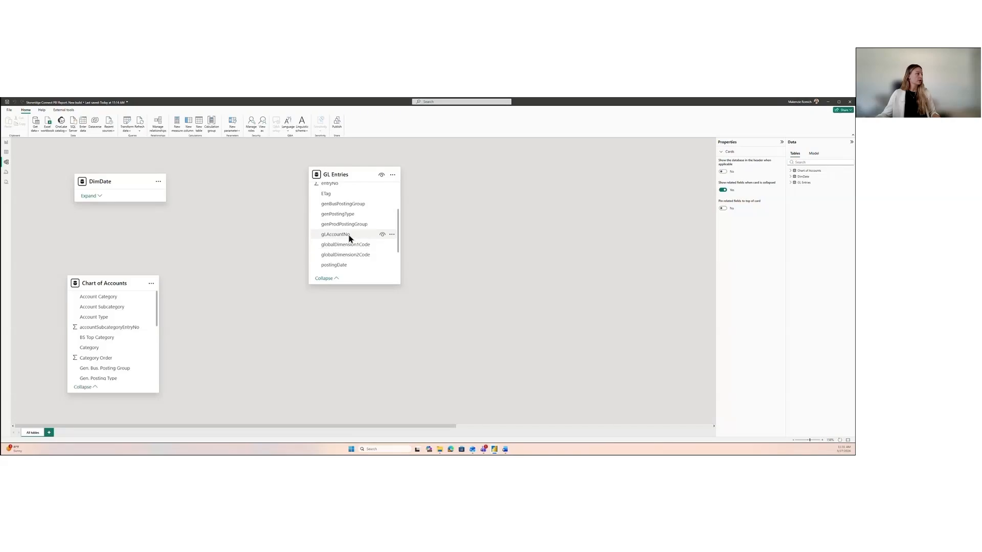
{"action": "scroll", "coordinate": [130, 333], "scroll_direction": "down", "scroll_amount": 5}
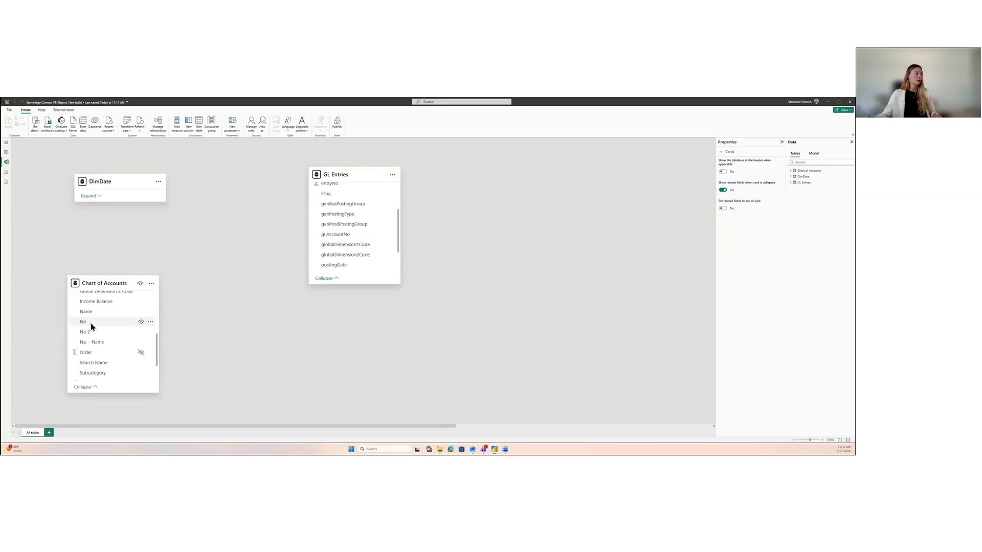
{"action": "left_click_drag", "start_coordinate": [91, 326], "coordinate": [342, 234]}
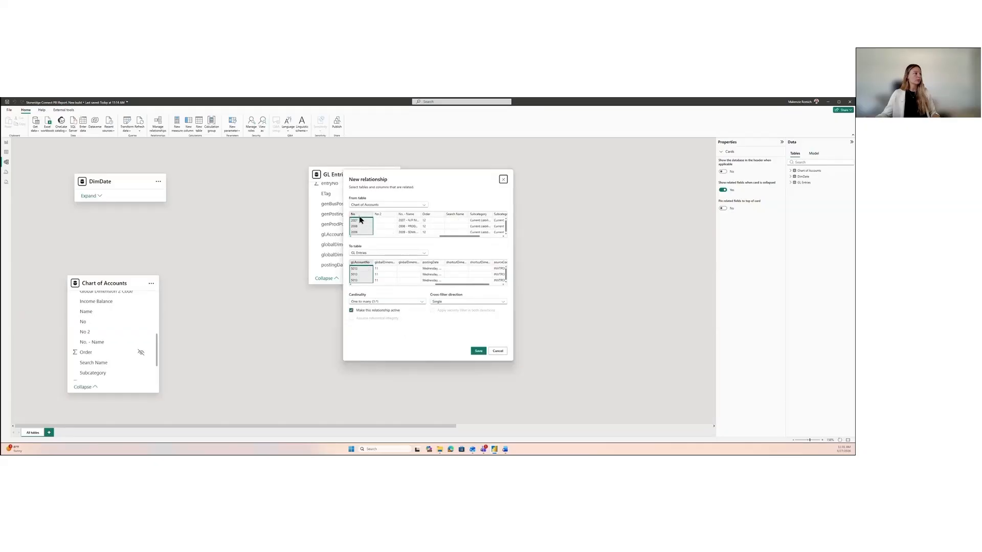
{"action": "left_click", "coordinate": [478, 352]}
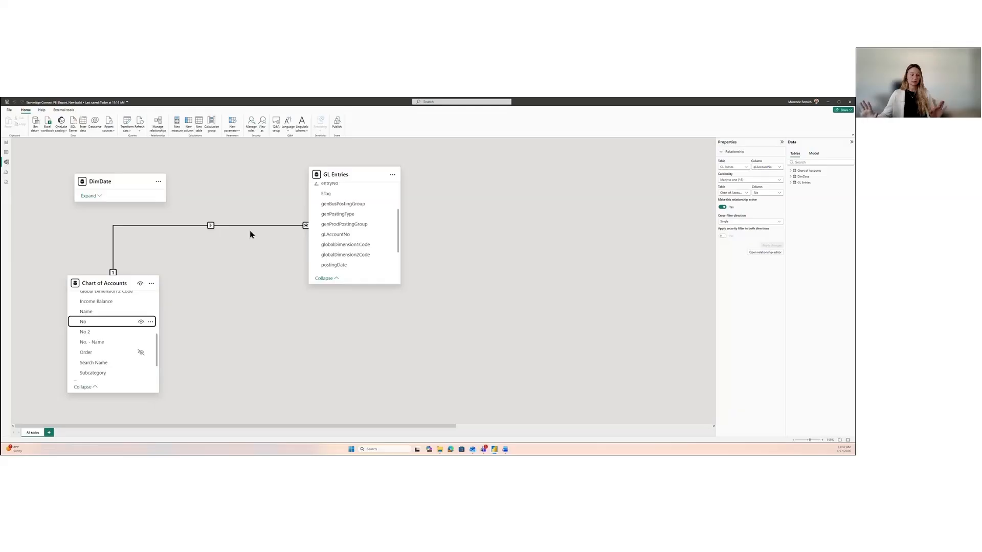
Step: Create an active one-to-many relationship from DimDate Date to GL Entries postingDate with single cross-filter direction
{"action": "left_click", "coordinate": [89, 196]}
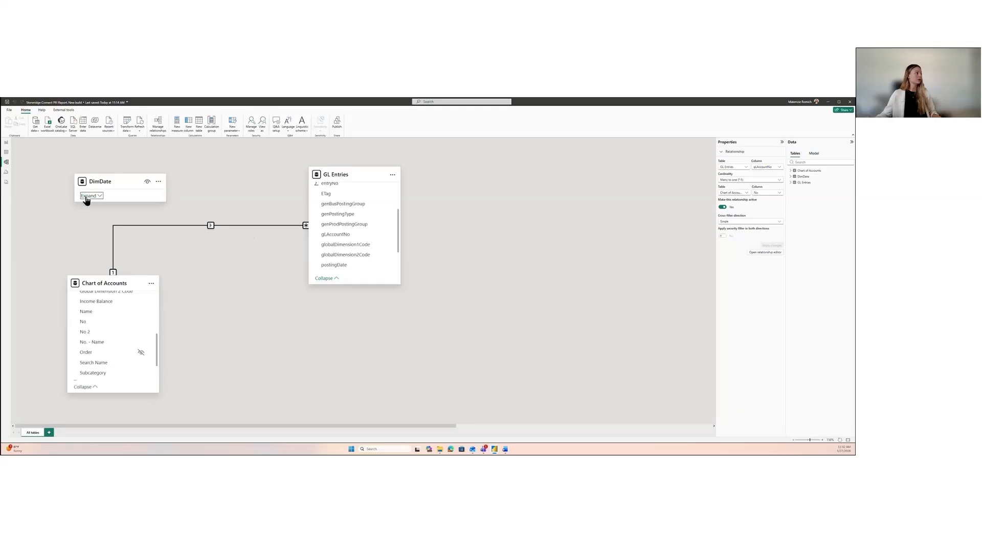
{"action": "scroll", "coordinate": [353, 241], "scroll_direction": "down", "scroll_amount": 2}
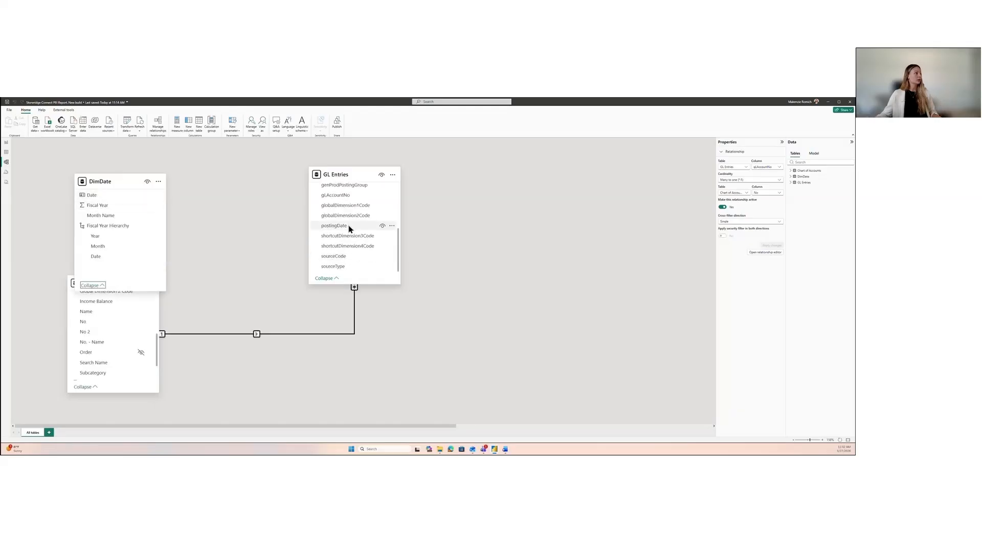
{"action": "left_click_drag", "start_coordinate": [113, 195], "coordinate": [351, 230]}
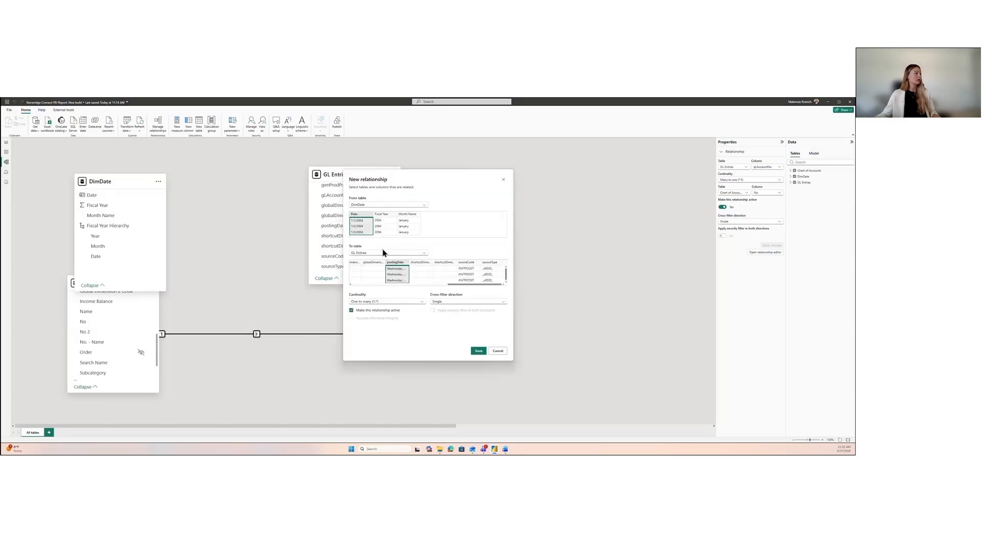
{"action": "left_click", "coordinate": [479, 351]}
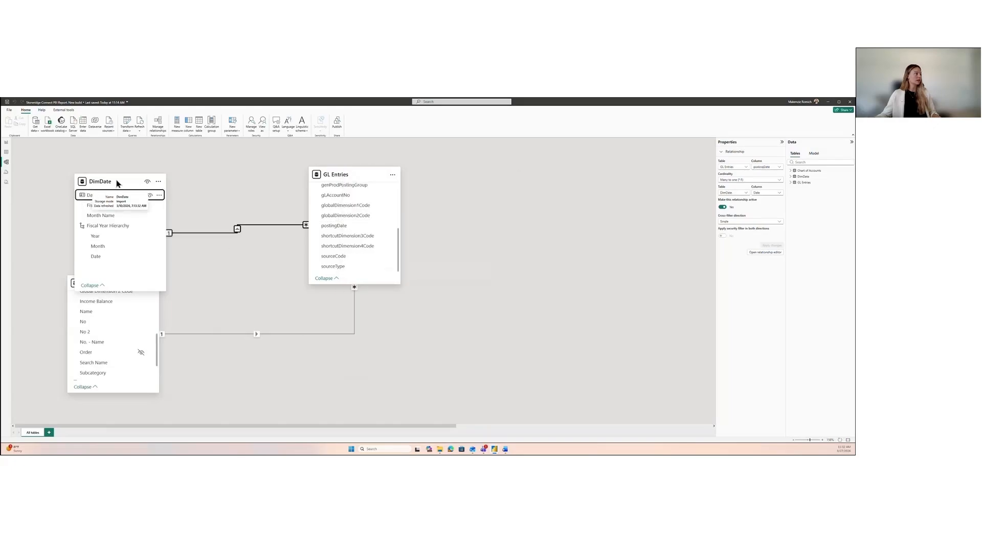
Step: Reposition the DimDate and Chart of Accounts tables in the model diagram so they no longer overlap
{"action": "left_click_drag", "start_coordinate": [117, 183], "coordinate": [121, 162]}
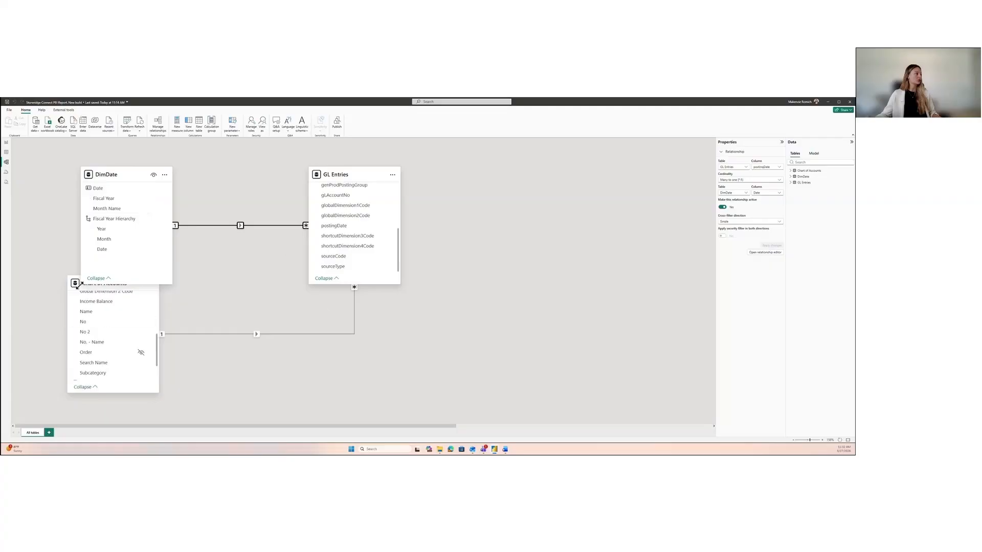
{"action": "left_click_drag", "start_coordinate": [76, 287], "coordinate": [71, 336]}
{"action": "left_click", "coordinate": [440, 340]}
{"action": "scroll", "coordinate": [440, 339], "scroll_direction": "down", "scroll_amount": 1}
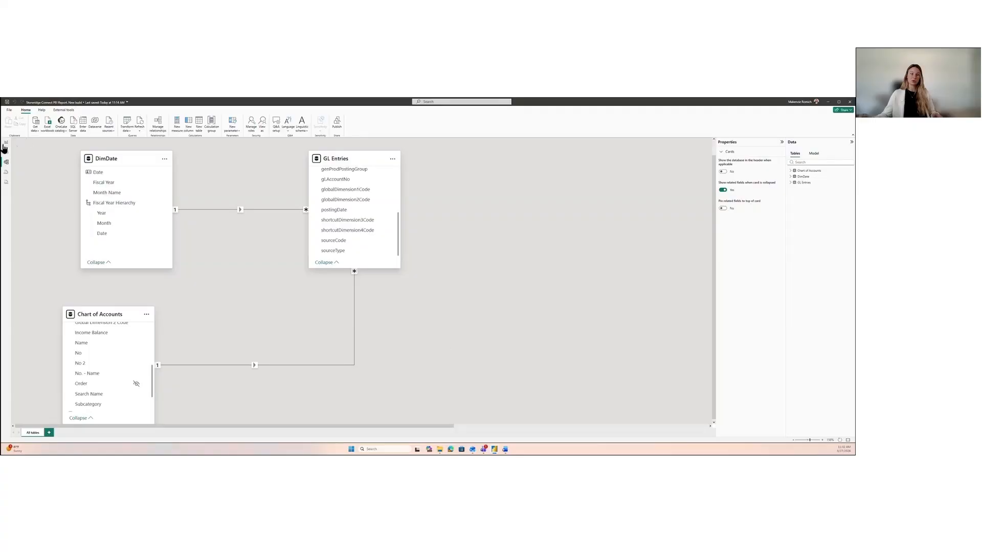
Step: Add an empty matrix visual to the report page and enlarge it to fill most of the canvas
{"action": "left_click", "coordinate": [5, 144]}
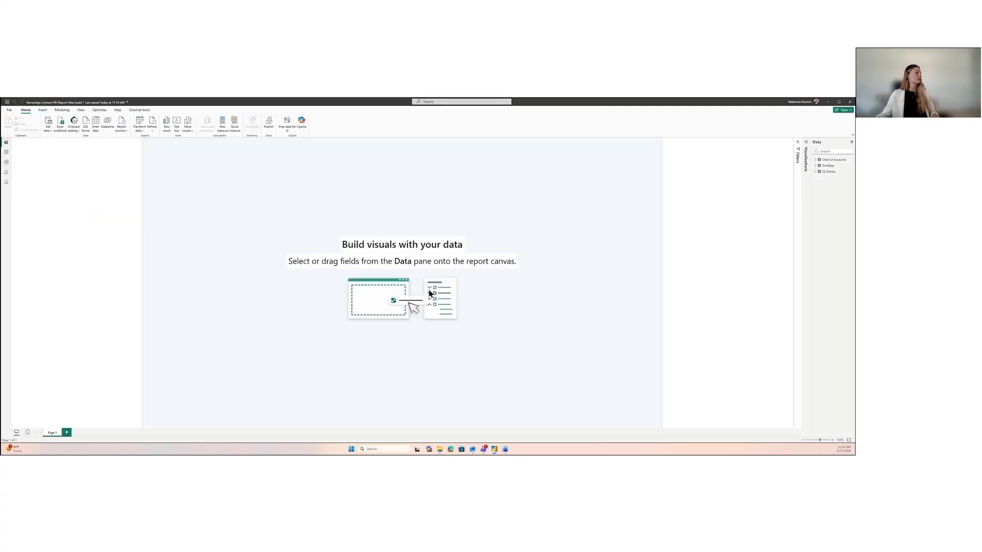
{"action": "left_click", "coordinate": [807, 149]}
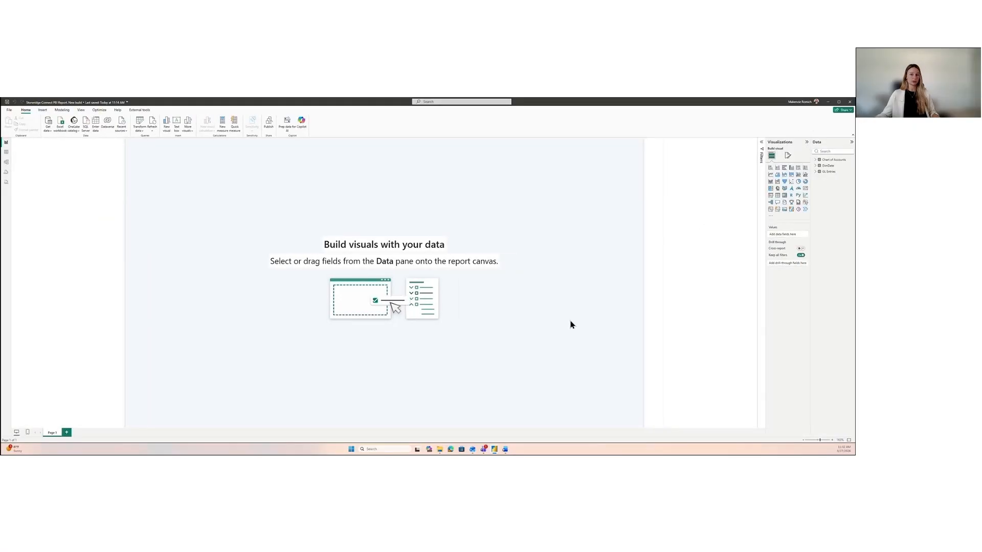
{"action": "left_click", "coordinate": [784, 198]}
{"action": "left_click_drag", "start_coordinate": [199, 186], "coordinate": [289, 218]}
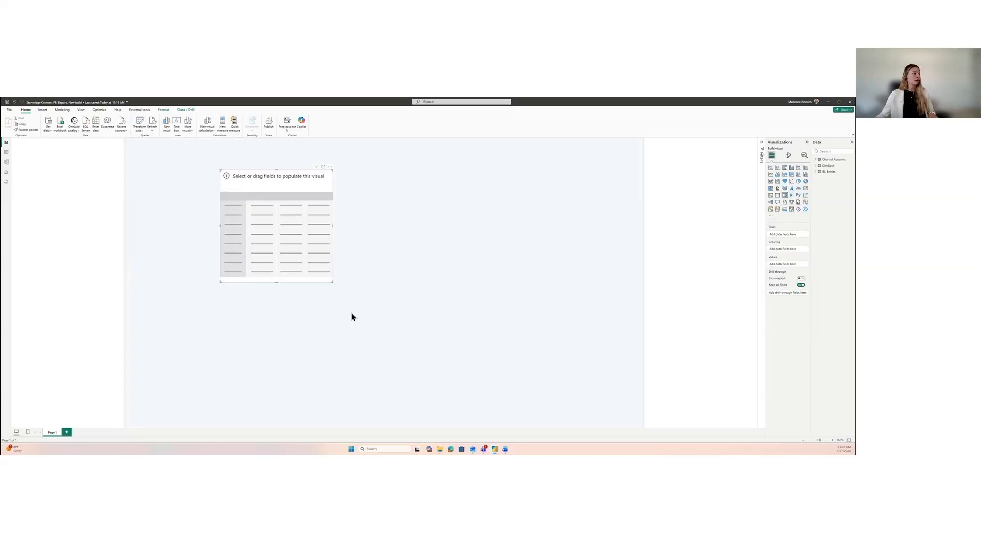
{"action": "left_click_drag", "start_coordinate": [335, 284], "coordinate": [577, 412]}
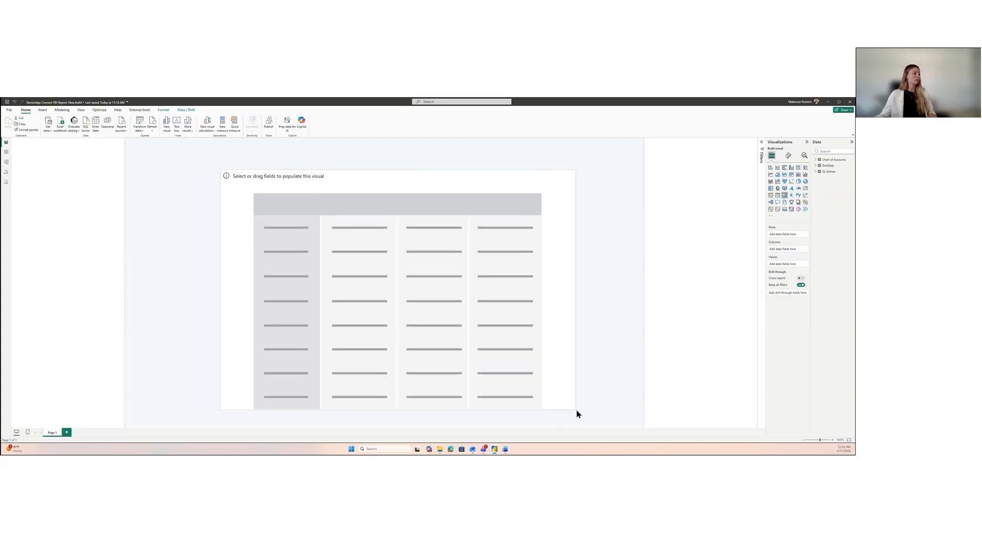
Step: Reposition the empty matrix visual on the report page and leave it selected
{"action": "left_click_drag", "start_coordinate": [493, 332], "coordinate": [471, 339]}
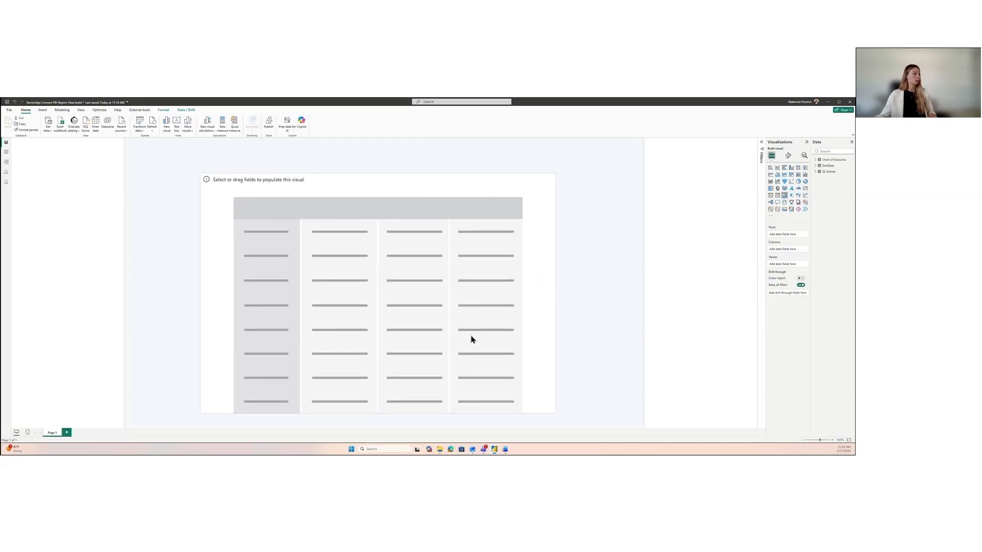
{"action": "left_click", "coordinate": [605, 272]}
{"action": "left_click", "coordinate": [466, 279]}
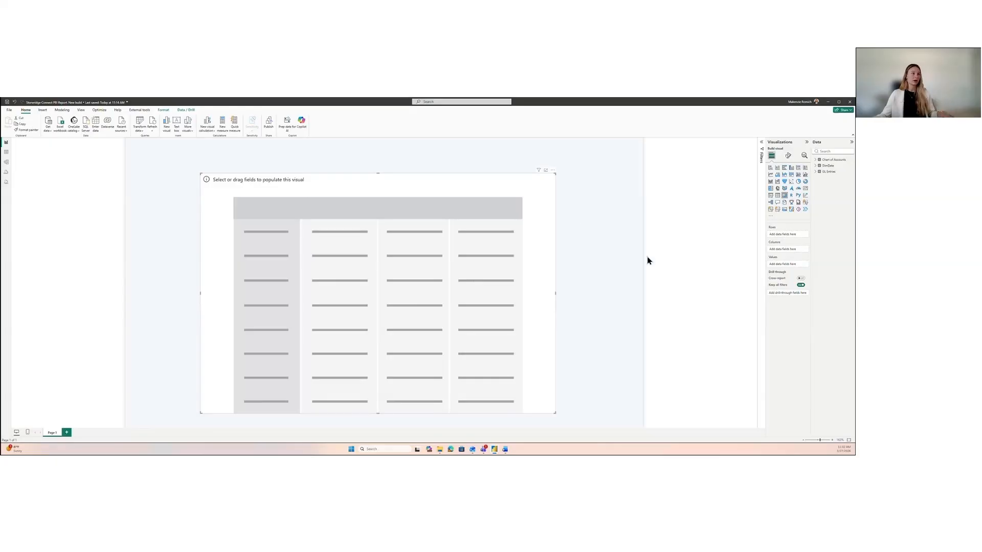
Step: Set the matrix rows to Account Category, Account Subcategory and No from Chart of Accounts, in that order
{"action": "left_click", "coordinate": [815, 160]}
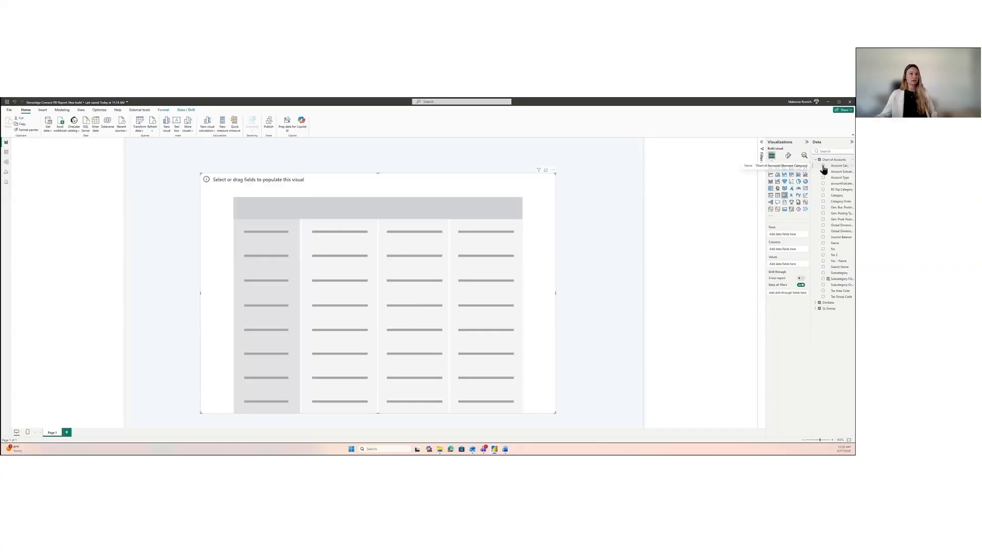
{"action": "left_click", "coordinate": [823, 166]}
{"action": "left_click", "coordinate": [822, 173]}
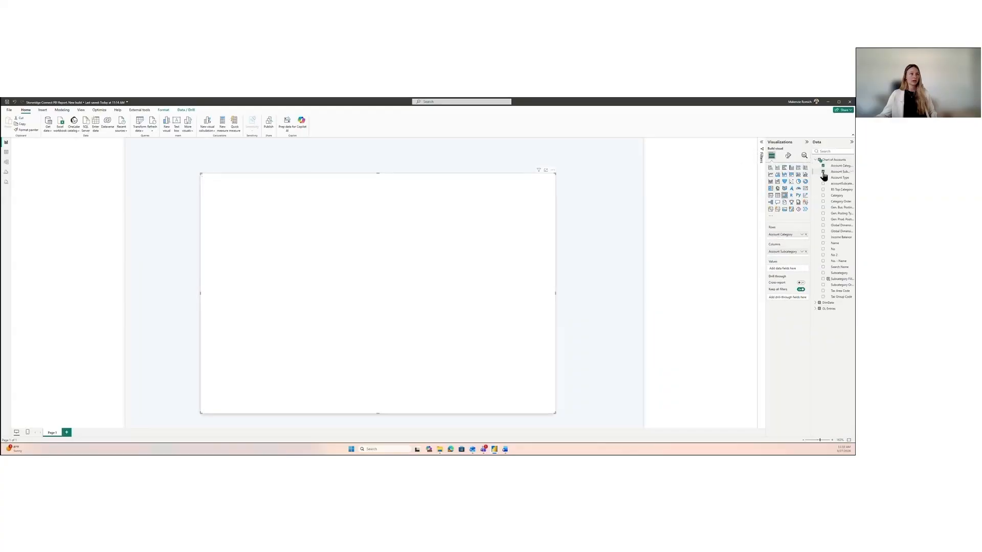
{"action": "left_click", "coordinate": [823, 249]}
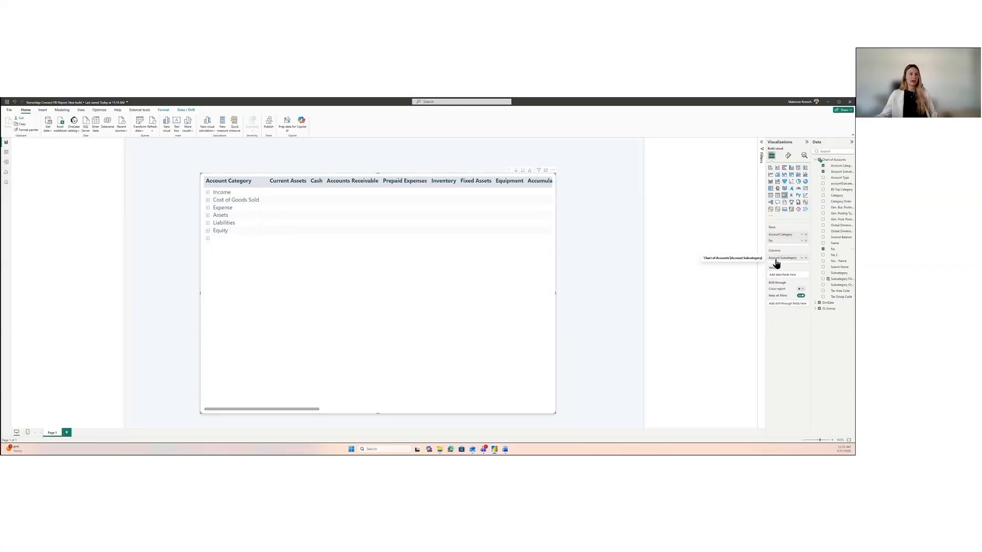
{"action": "left_click_drag", "start_coordinate": [776, 262], "coordinate": [787, 241]}
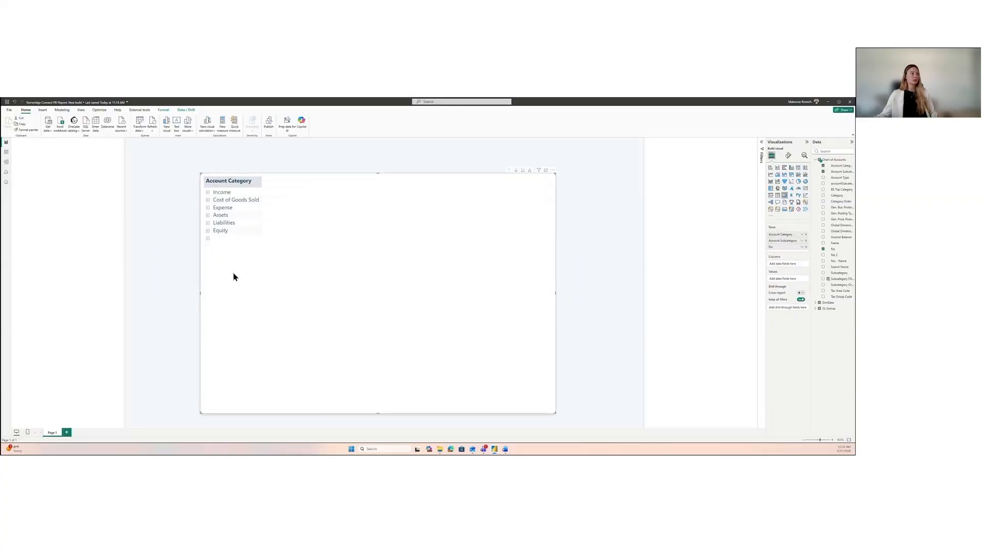
Step: Expand the Income category and its Other Income subcategory to view the account numbers, and collapse Other Income
{"action": "left_click", "coordinate": [207, 192]}
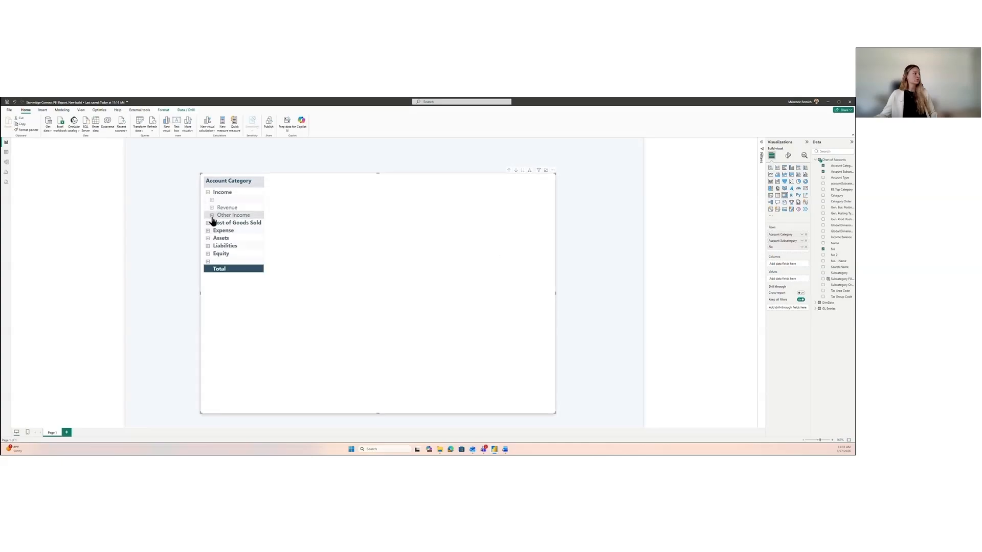
{"action": "left_click", "coordinate": [211, 216]}
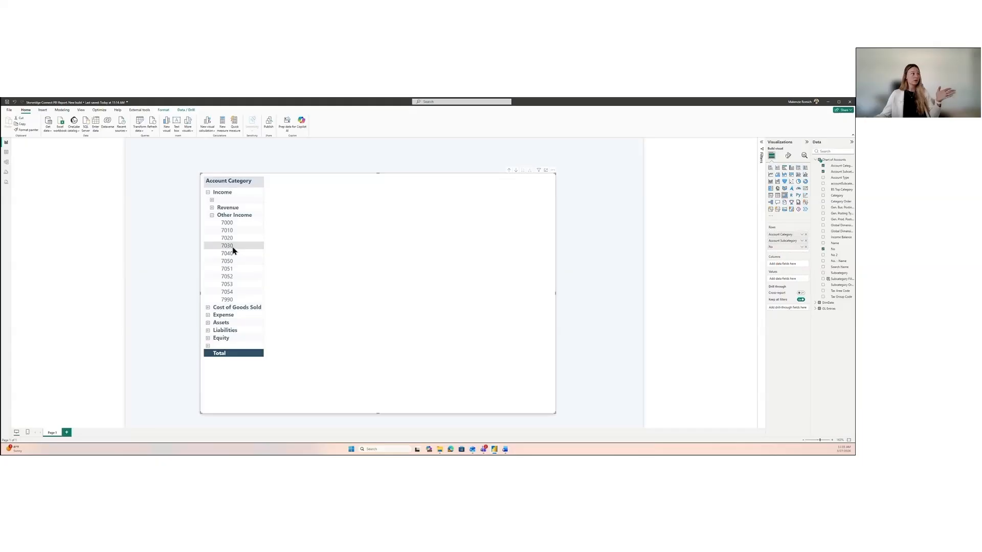
{"action": "left_click", "coordinate": [211, 216]}
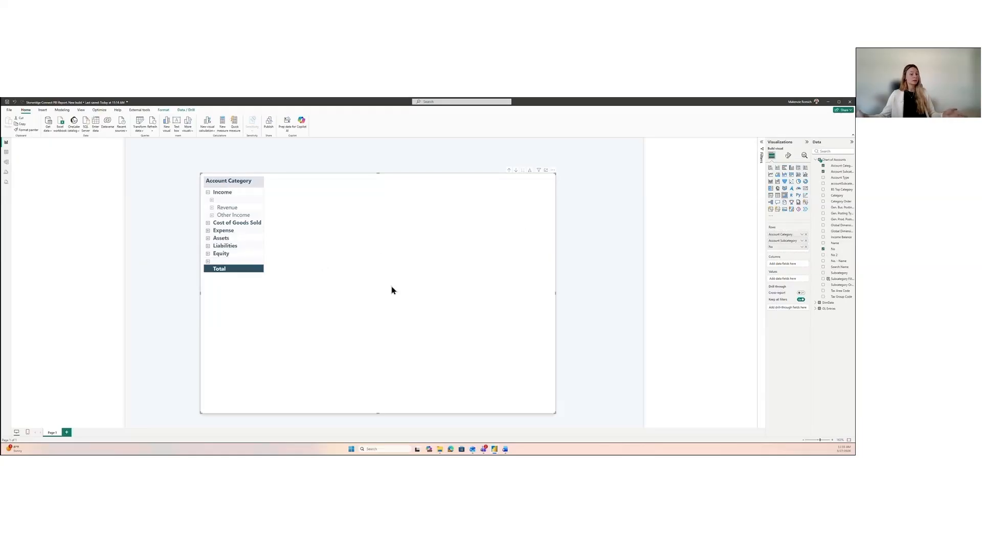
Step: Nudge the matrix on the page and filter it by Income Balance to include only the income statement value
{"action": "mouse_move", "coordinate": [409, 252]}
{"action": "left_mouse_down"}
{"action": "mouse_move", "coordinate": [401, 259]}
{"action": "mouse_move", "coordinate": [417, 261]}
{"action": "left_mouse_up"}
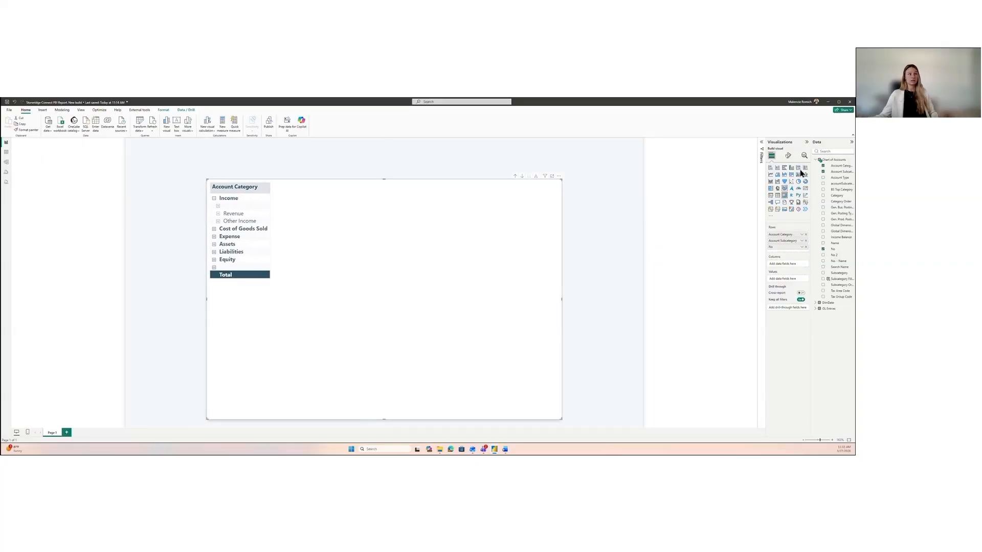
{"action": "left_click", "coordinate": [761, 145]}
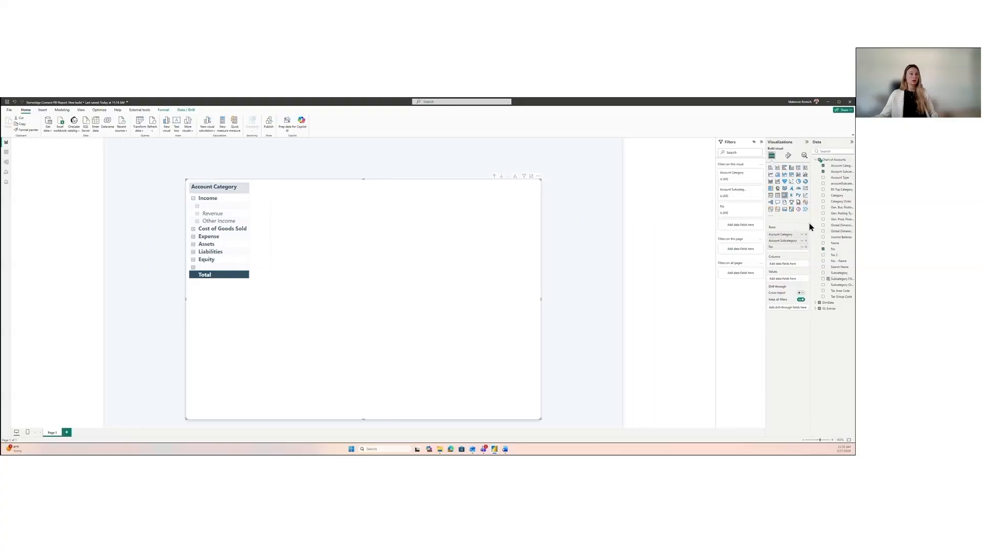
{"action": "left_click_drag", "start_coordinate": [810, 222], "coordinate": [787, 222]}
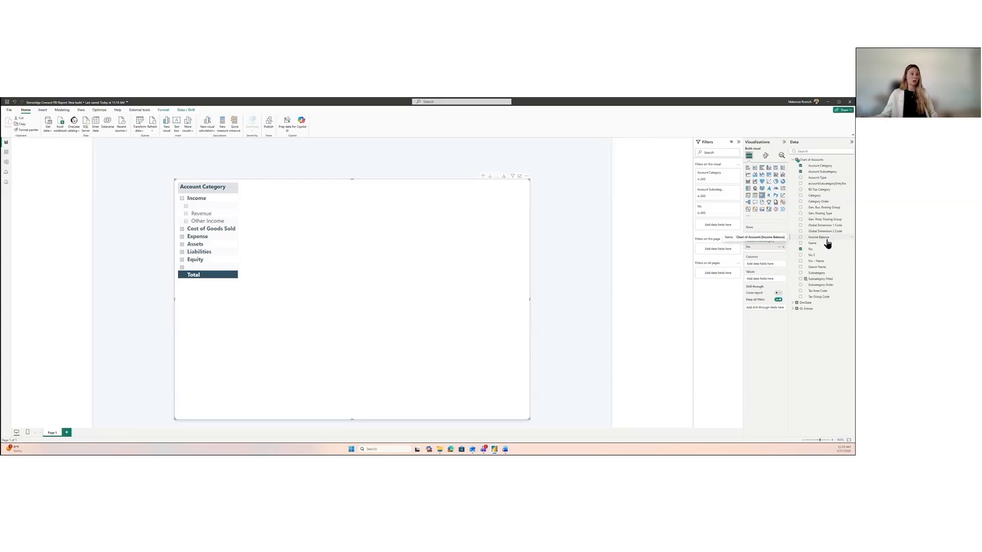
{"action": "left_click_drag", "start_coordinate": [827, 243], "coordinate": [721, 230]}
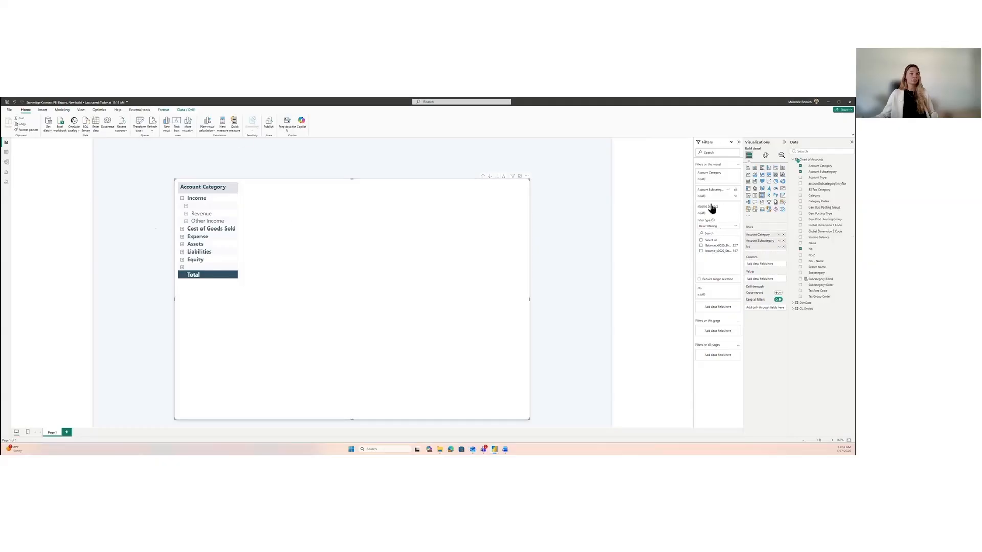
{"action": "left_click", "coordinate": [709, 252]}
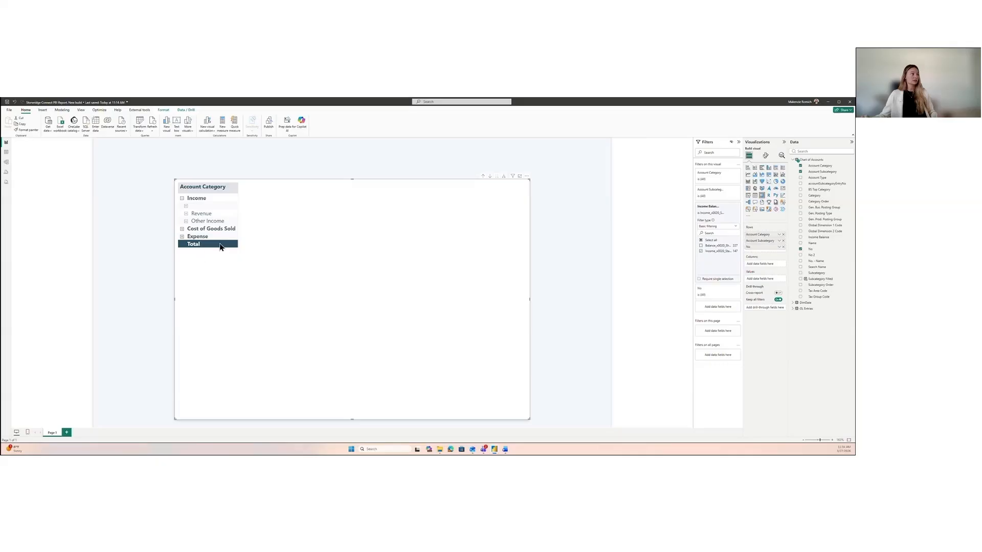
Step: Collapse and re-expand the Income category to review the filtered row hierarchy, leaving it collapsed
{"action": "left_click", "coordinate": [181, 198]}
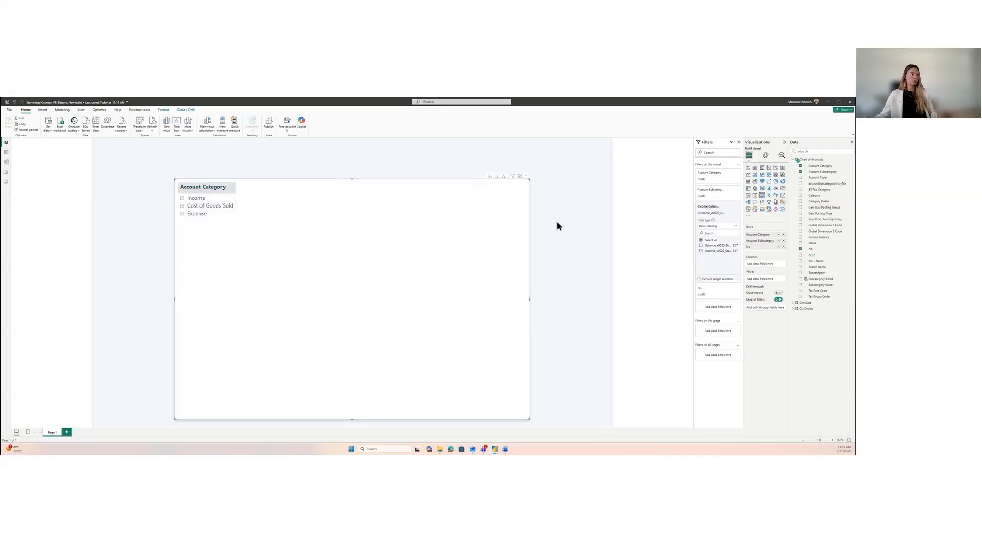
{"action": "left_click", "coordinate": [182, 199]}
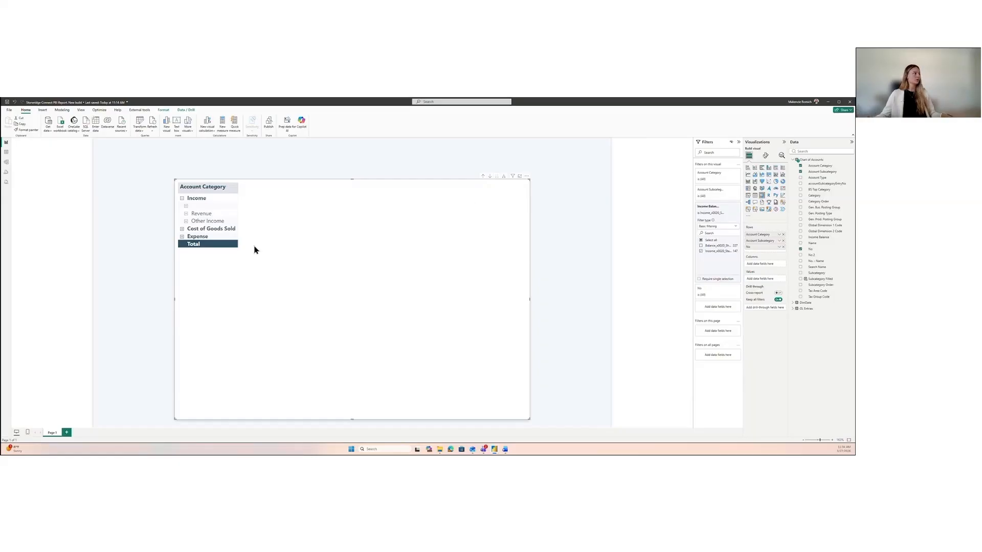
{"action": "left_click", "coordinate": [182, 199]}
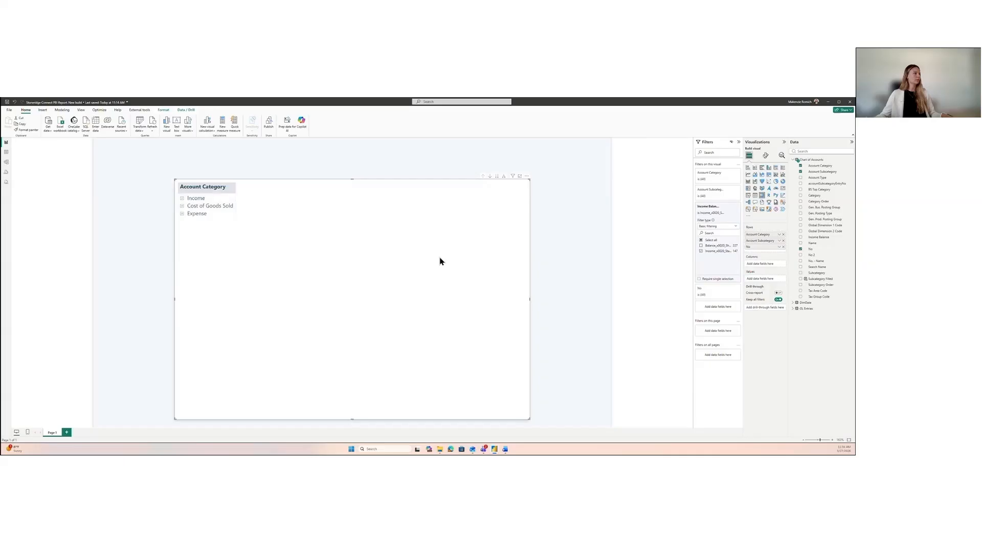
Step: Add the amount field from GL Entries to the matrix values and check the Income subcategory breakdown
{"action": "left_click", "coordinate": [570, 222]}
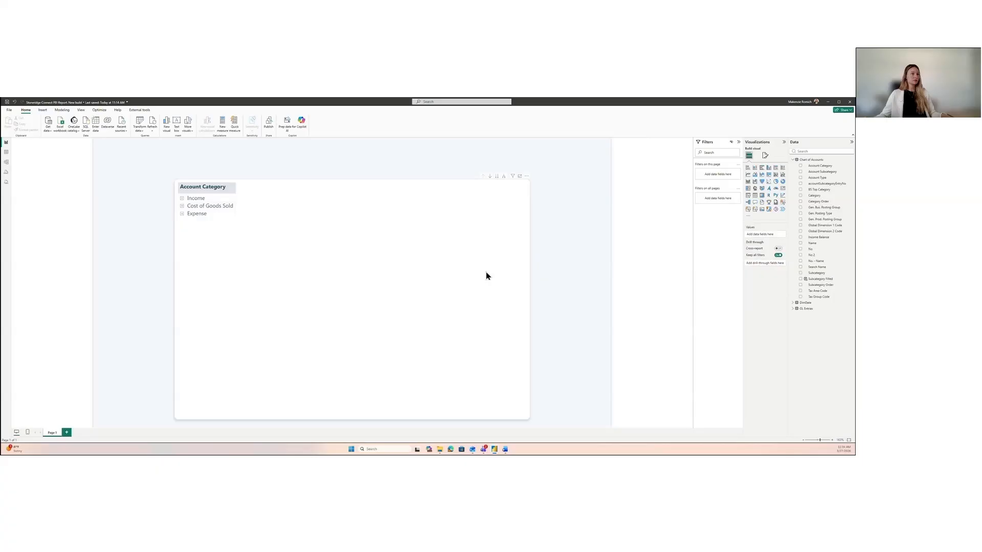
{"action": "left_click", "coordinate": [793, 159]}
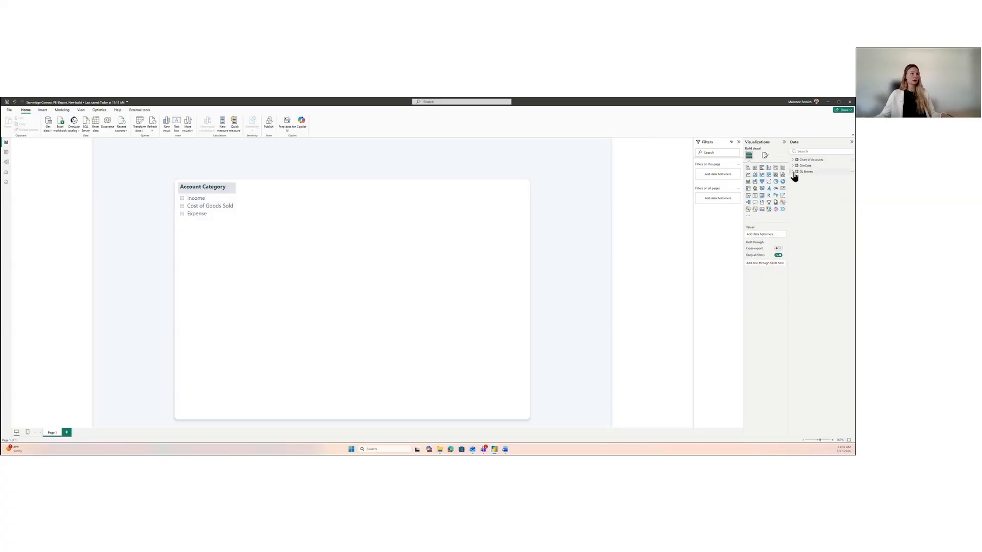
{"action": "left_click", "coordinate": [792, 172]}
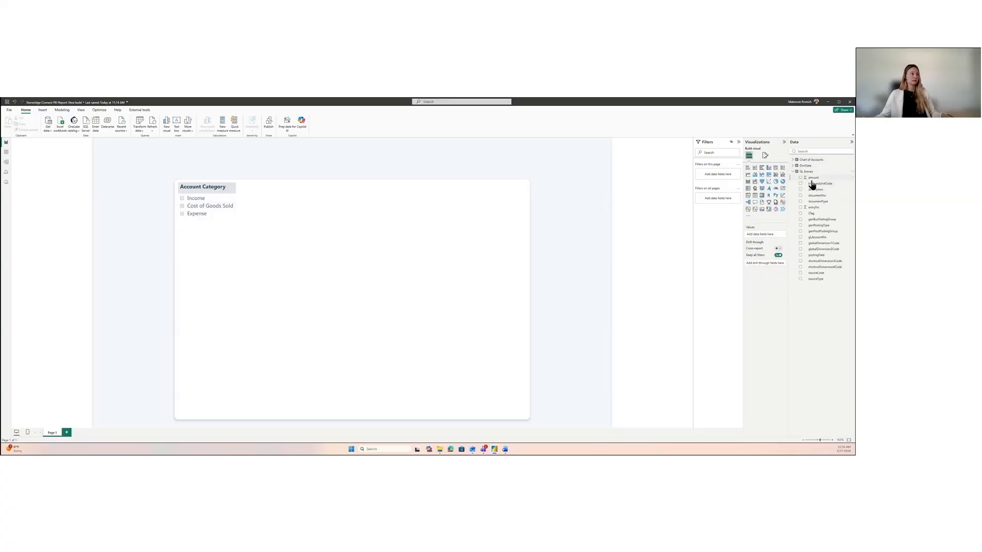
{"action": "left_click", "coordinate": [372, 248]}
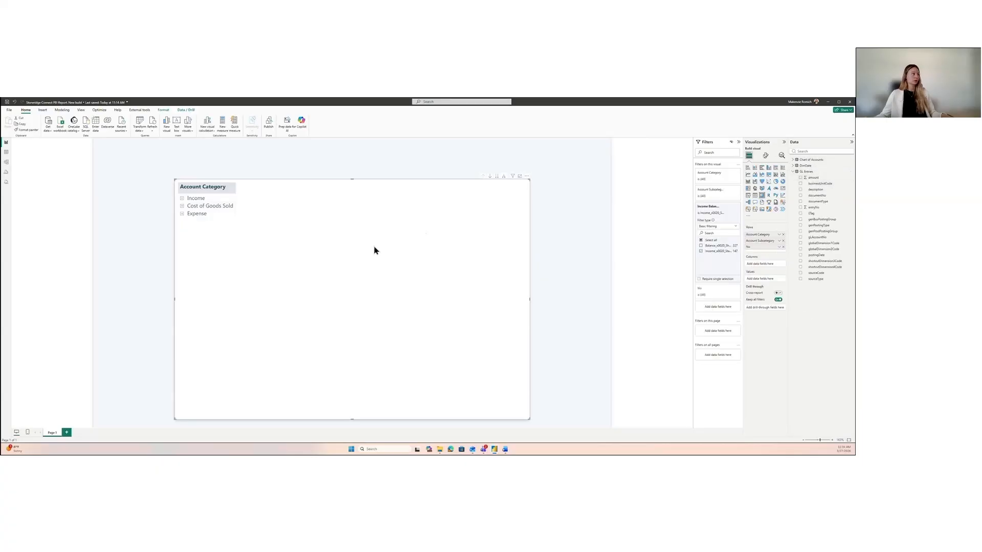
{"action": "left_click", "coordinate": [801, 178]}
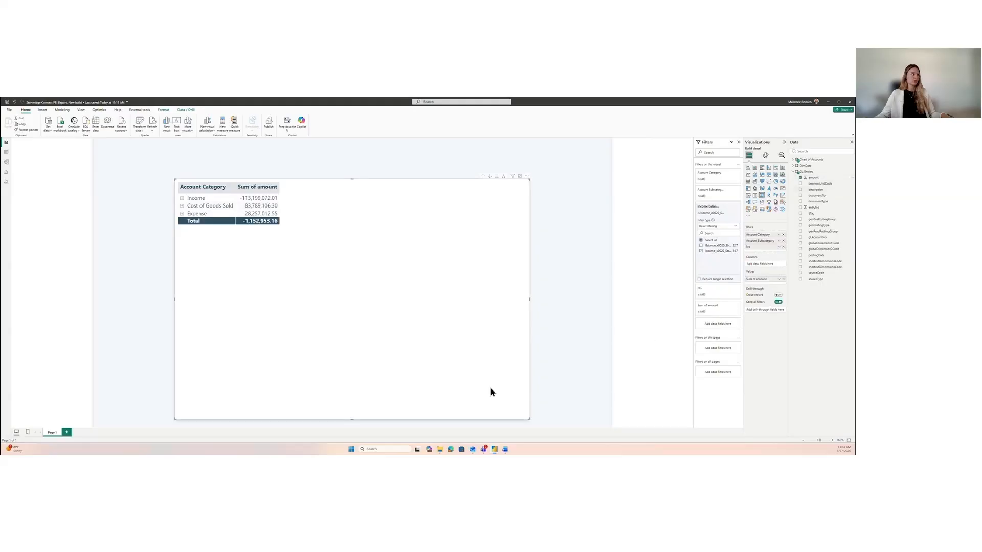
{"action": "left_click", "coordinate": [182, 198]}
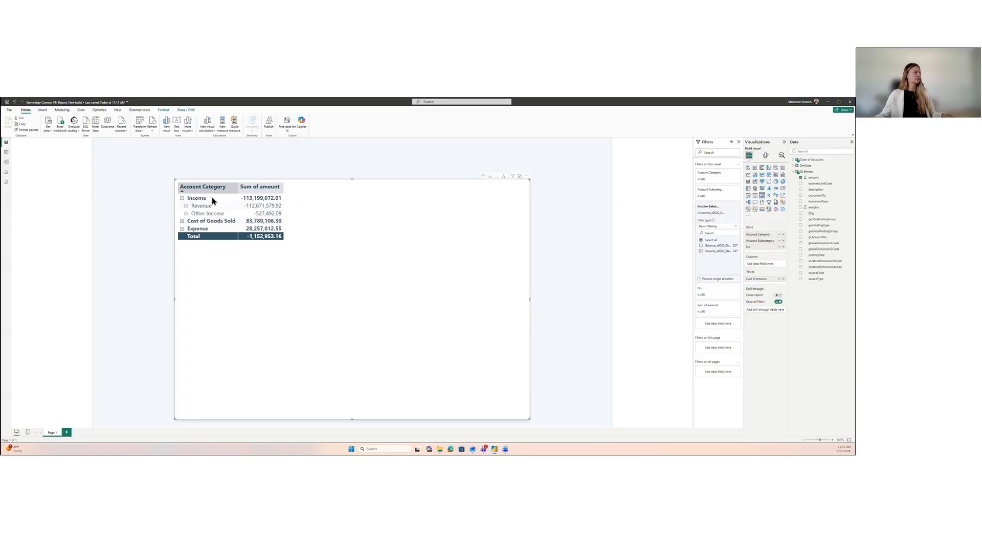
{"action": "left_click", "coordinate": [182, 198]}
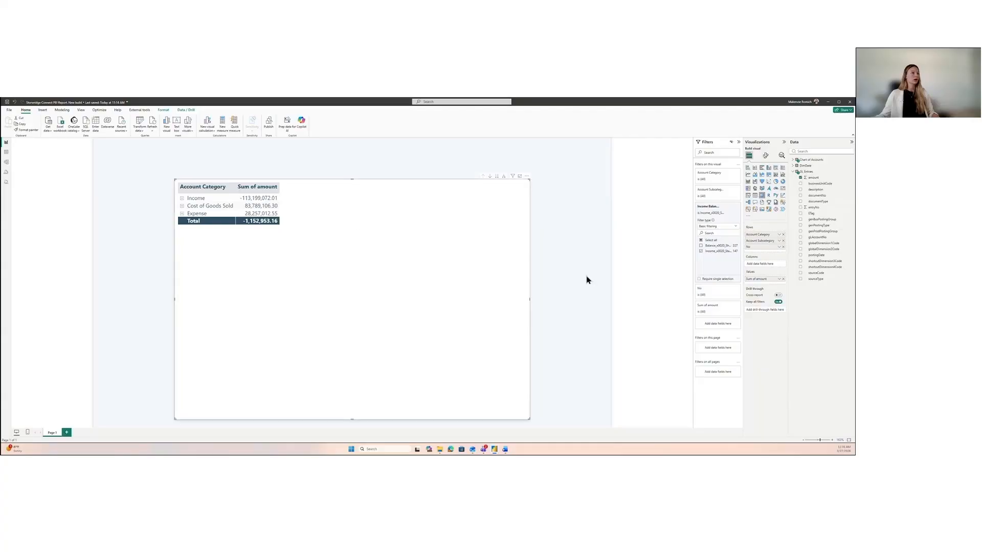
Step: Create a new measure in the GL Entries table named Adjusted Amount, enlarging the formula text for readability
{"action": "right_click", "coordinate": [808, 174]}
{"action": "left_click", "coordinate": [818, 182]}
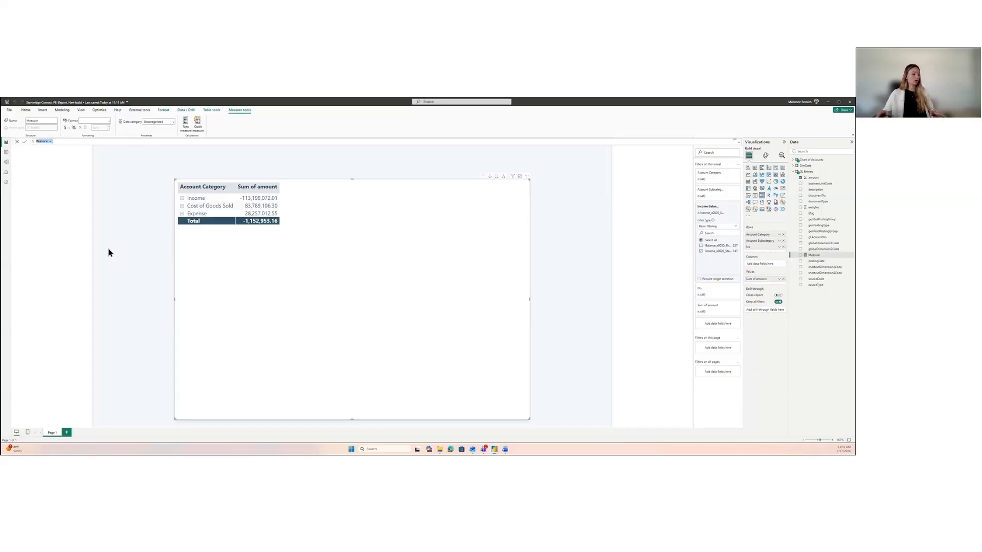
{"action": "type", "text": "Adjus"}
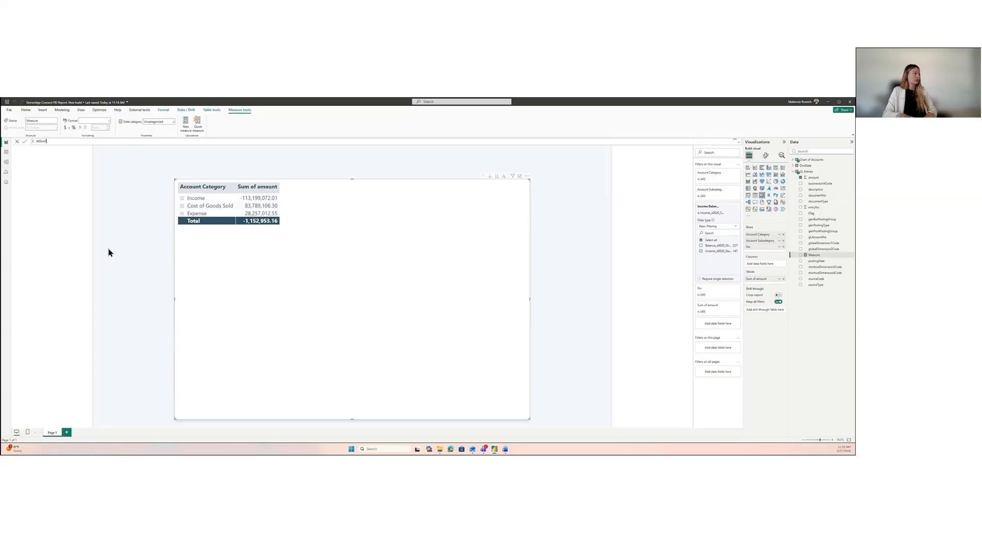
{"action": "type", "text": "ted"}
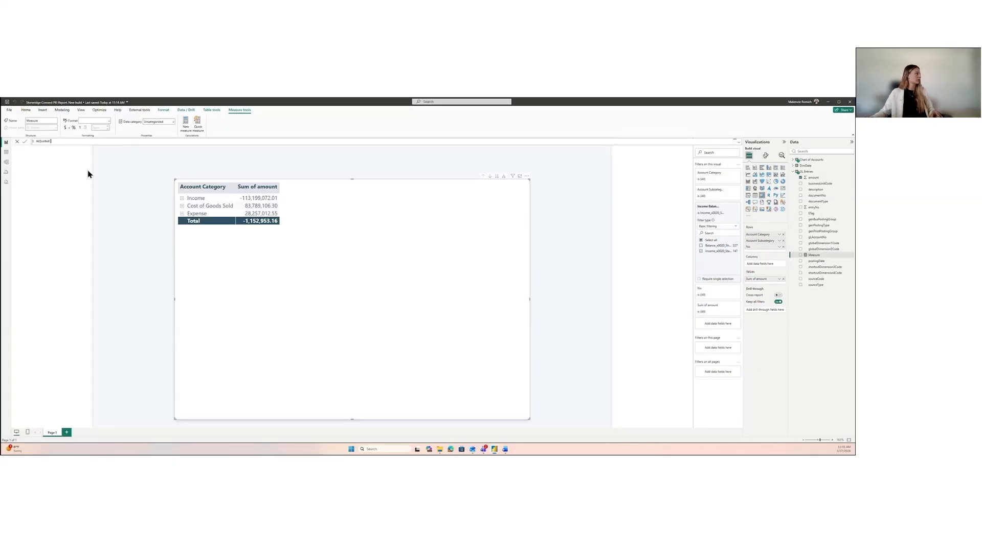
{"action": "scroll", "coordinate": [75, 142], "scroll_direction": "up", "scroll_amount": 5}
{"action": "scroll", "coordinate": [74, 142], "scroll_direction": "up", "scroll_amount": 2}
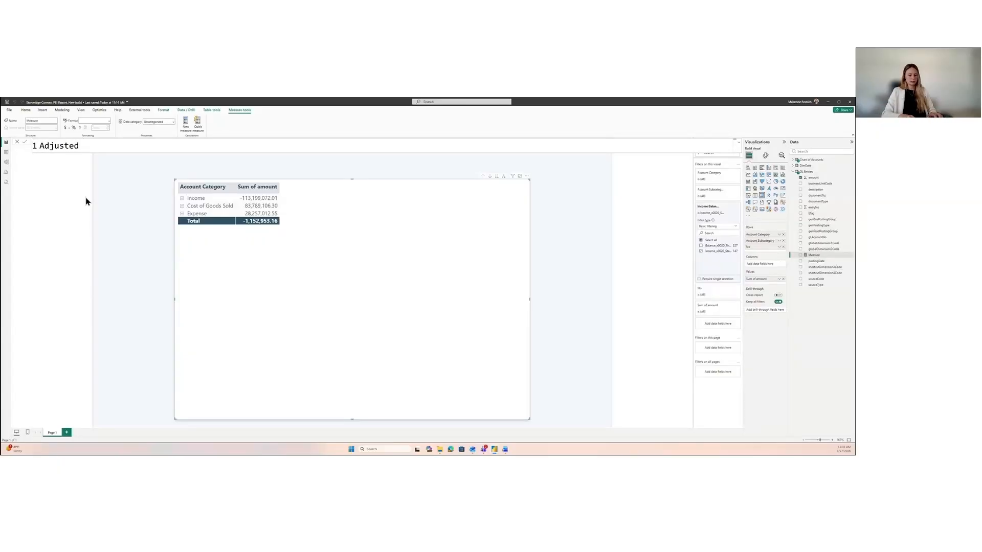
{"action": "type", "text": "Amount = "}
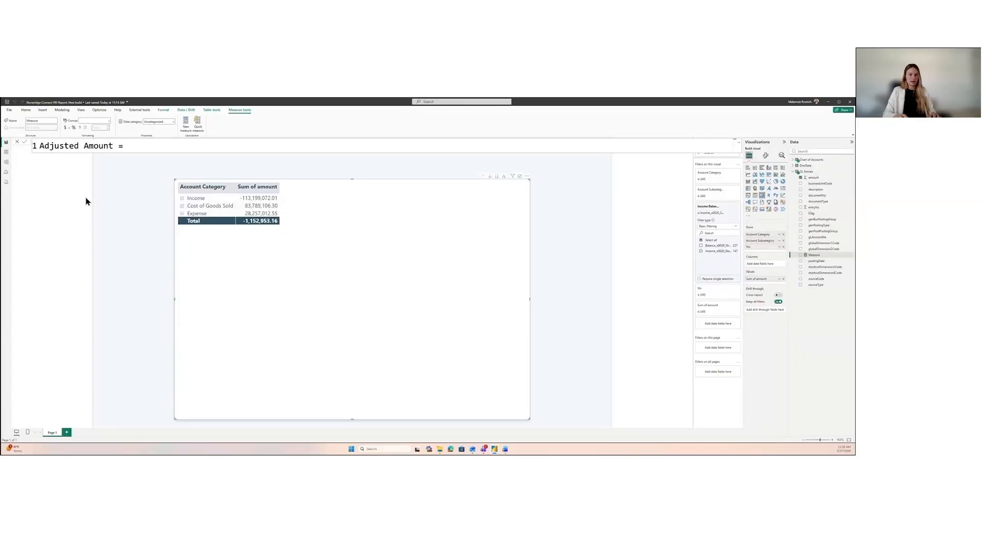
{"action": "type", "text": "Calc"}
Step: Define the Adjusted Amount measure as CALCULATE(SUM('GL Entries'[amount])*-1) and commit the formula
{"action": "key", "text": "Tab"}
{"action": "type", "text": "("}
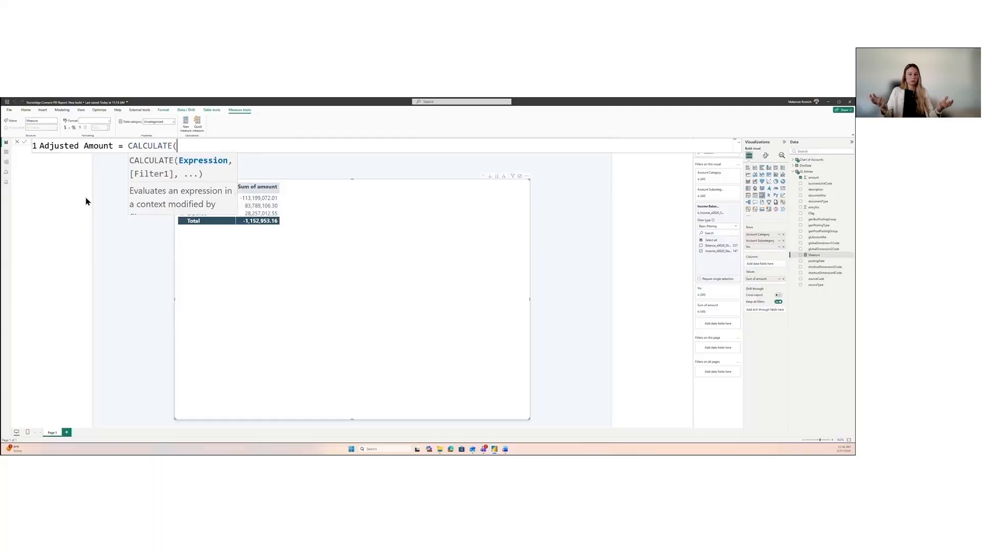
{"action": "type", "text": "sum"}
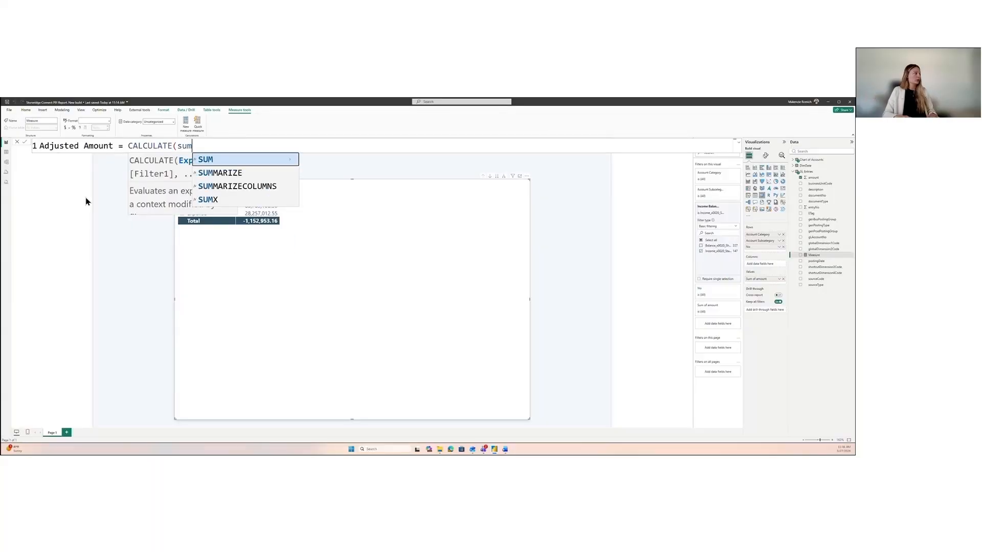
{"action": "key", "text": "Tab"}
{"action": "type", "text": "("}
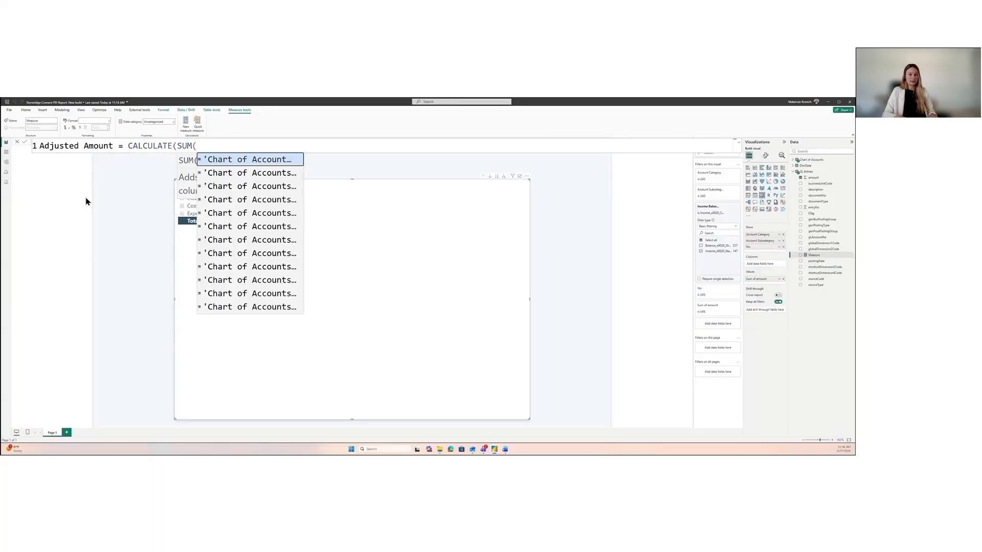
{"action": "type", "text": "gl"}
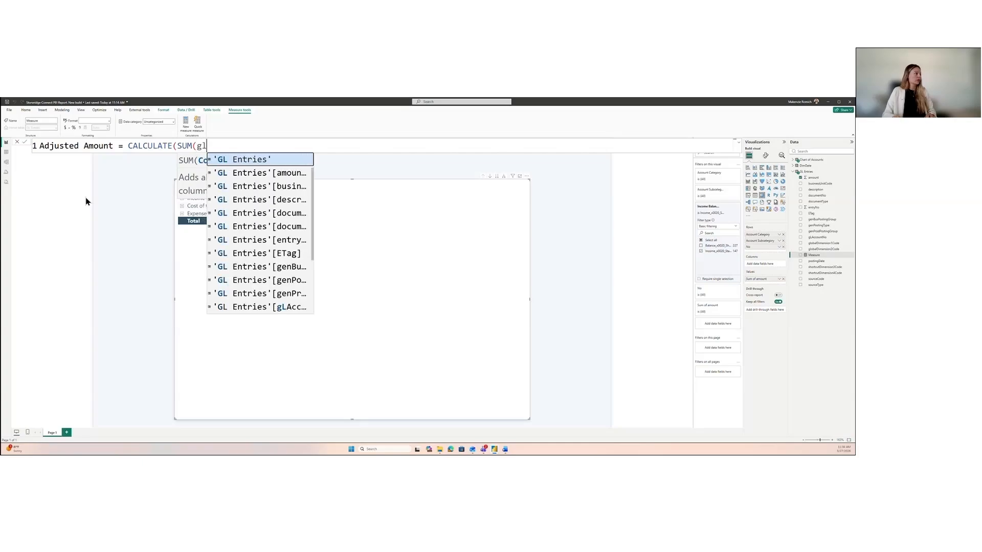
{"action": "key", "text": "Tab"}
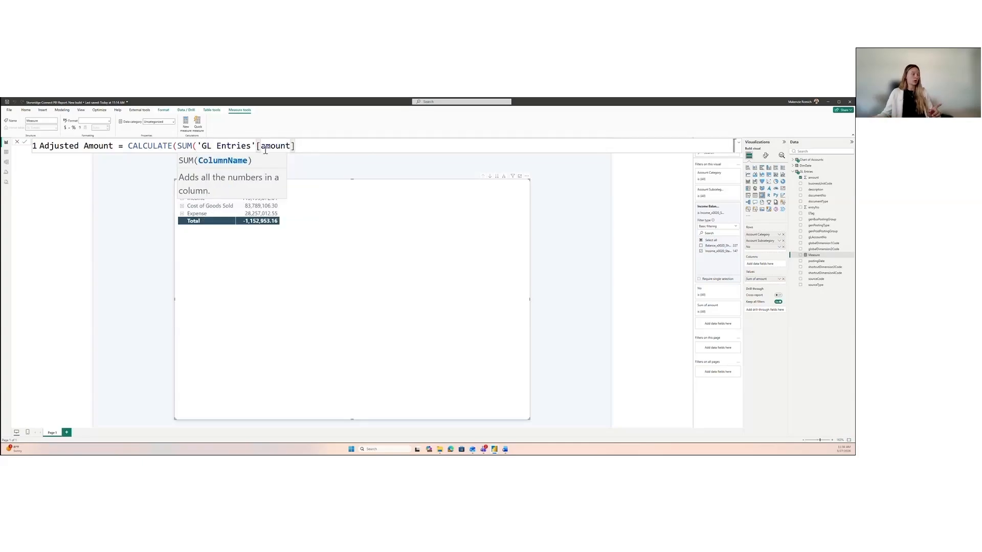
{"action": "type", "text": ")"}
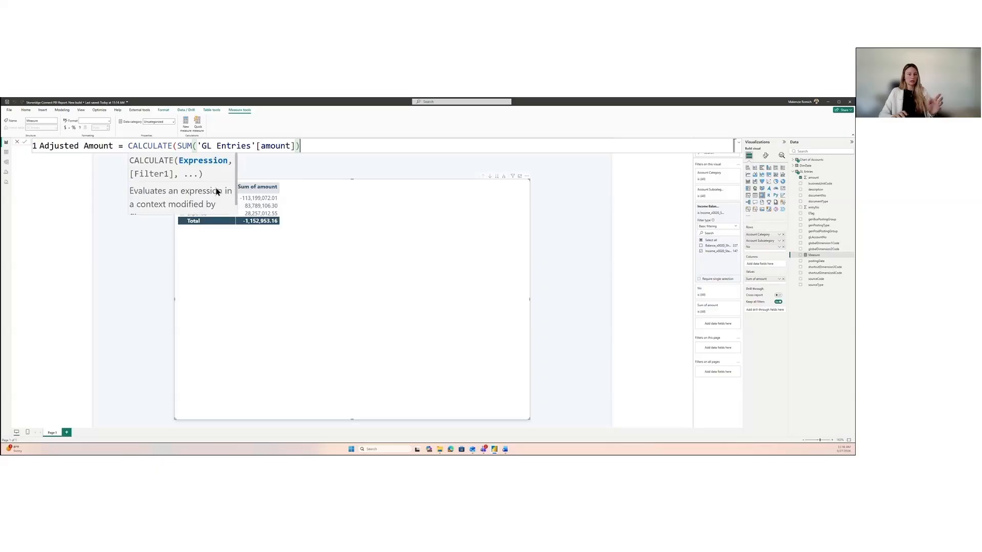
{"action": "type", "text": "*-1"}
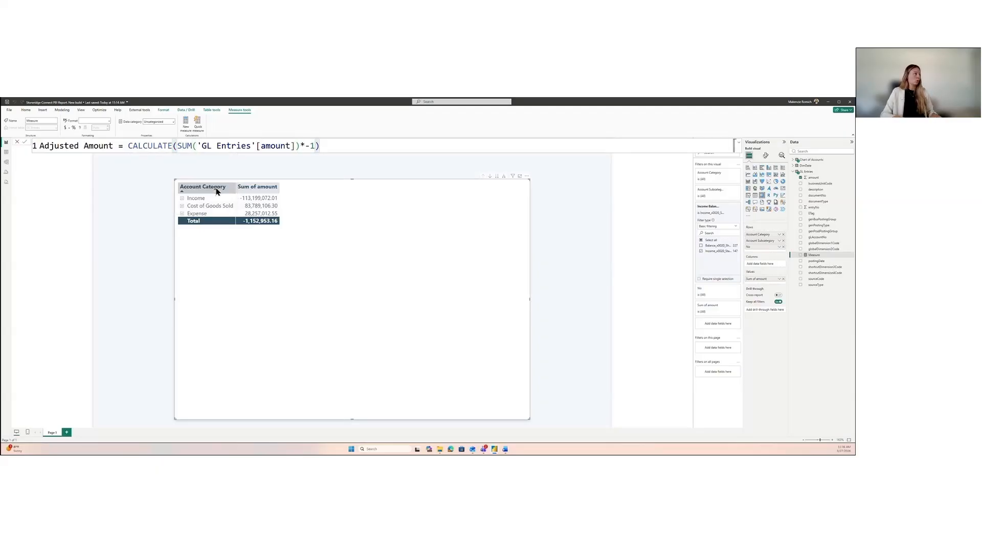
{"action": "type", "text": ")"}
{"action": "key", "text": "Return"}
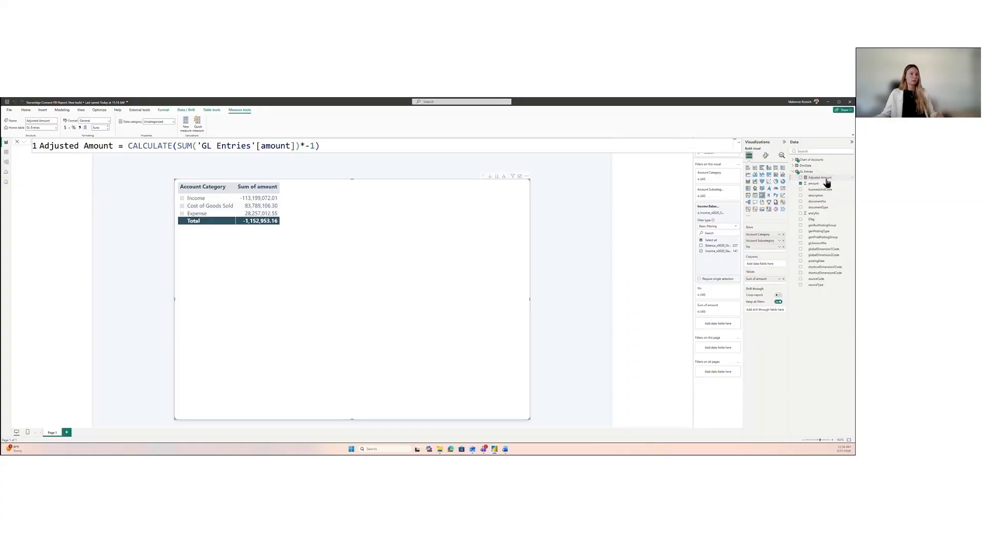
Step: Add the Adjusted Amount measure to the matrix values and remove Sum of amount from them
{"action": "left_click_drag", "start_coordinate": [822, 178], "coordinate": [776, 282]}
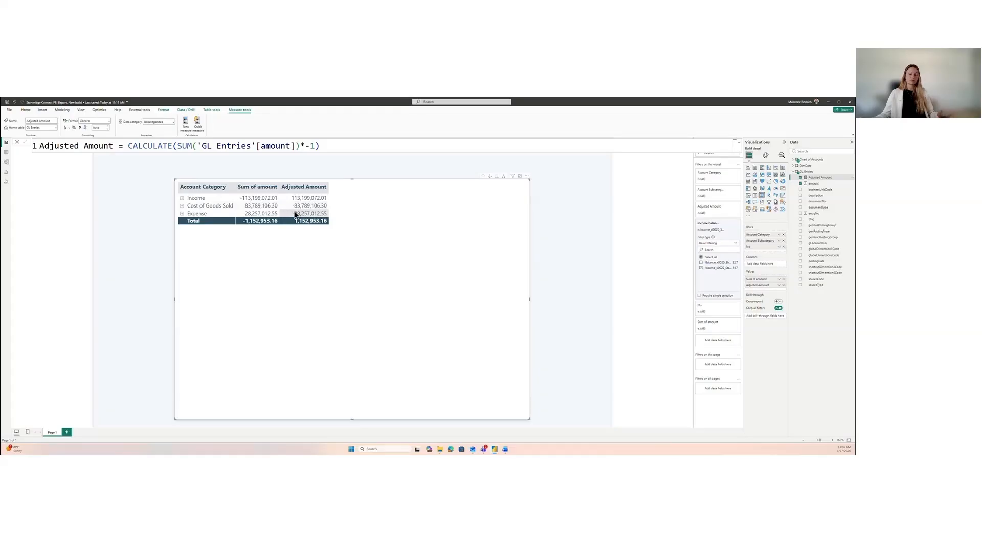
{"action": "left_click", "coordinate": [18, 142]}
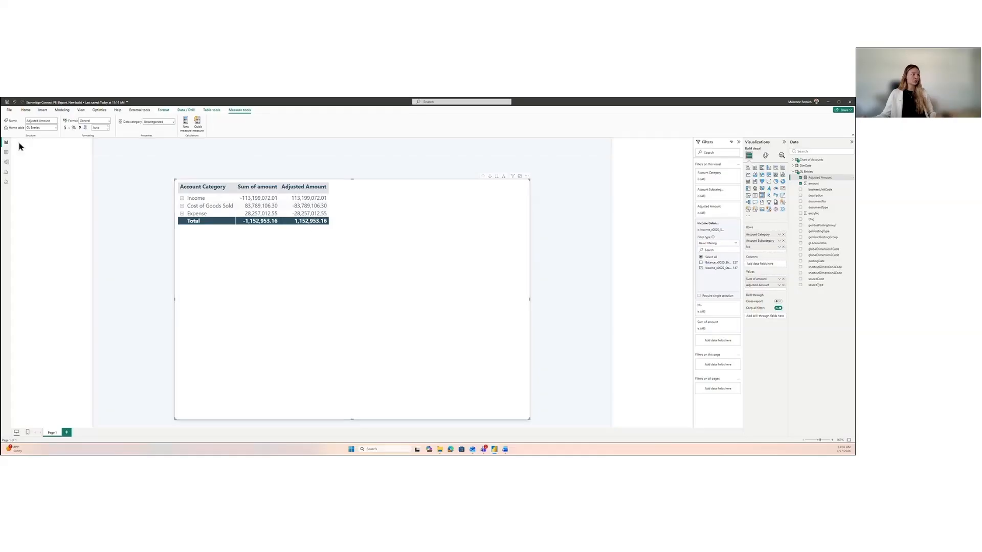
{"action": "left_click", "coordinate": [783, 279]}
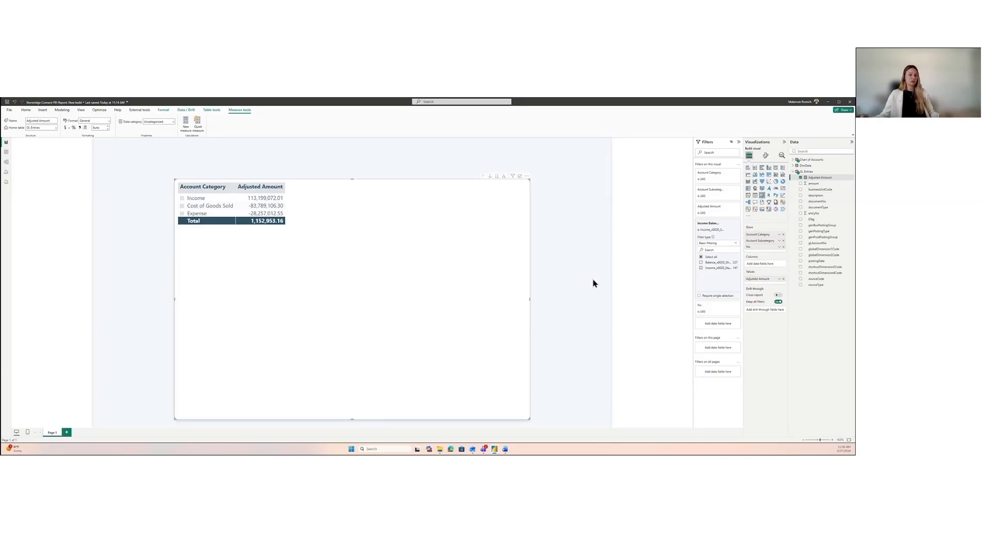
Step: Create another measure in the GL Entries table and name it Same Period Last Year
{"action": "right_click", "coordinate": [817, 179]}
{"action": "left_click", "coordinate": [802, 195]}
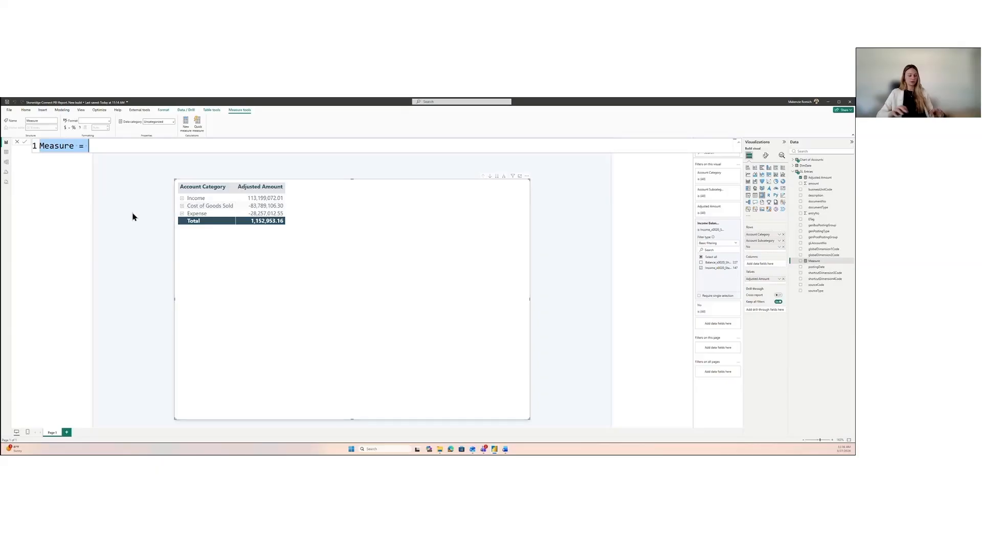
{"action": "type", "text": "Same Peri"}
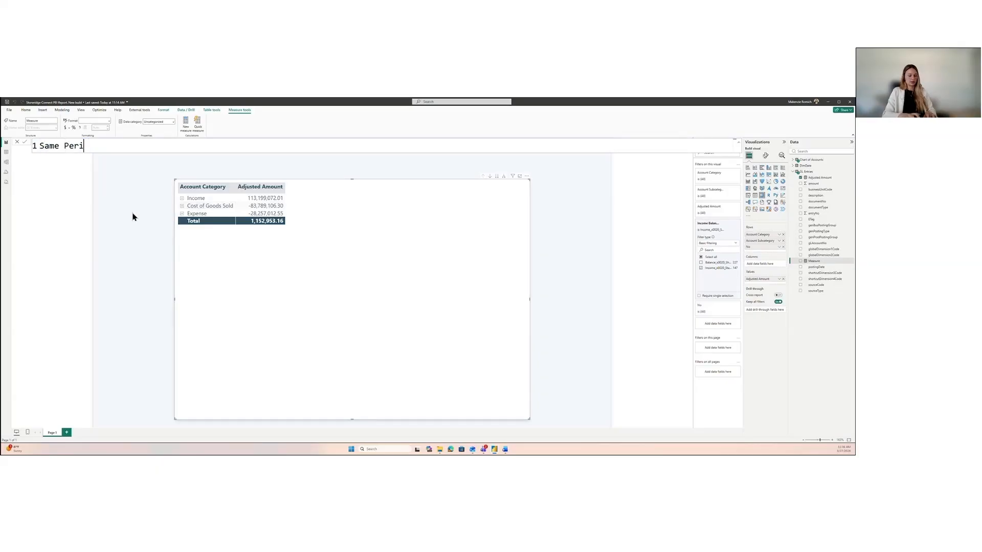
{"action": "type", "text": "od Last Year = "}
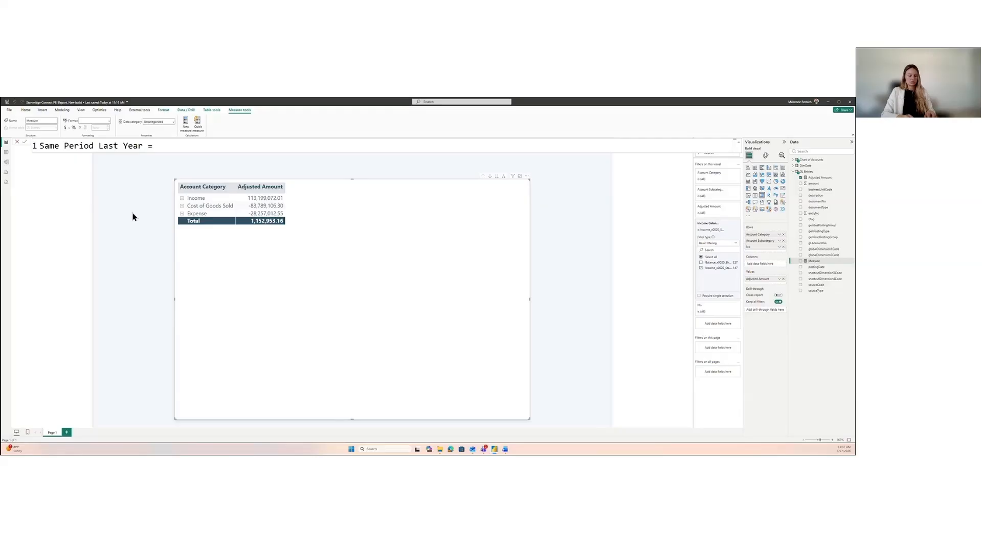
{"action": "type", "text": "clac"}
Step: Begin the Same Period Last Year formula with CALCULATE, using [Adjusted Amount] as its expression
{"action": "key", "text": "BackSpace"}
{"action": "key", "text": "BackSpace"}
{"action": "key", "text": "BackSpace"}
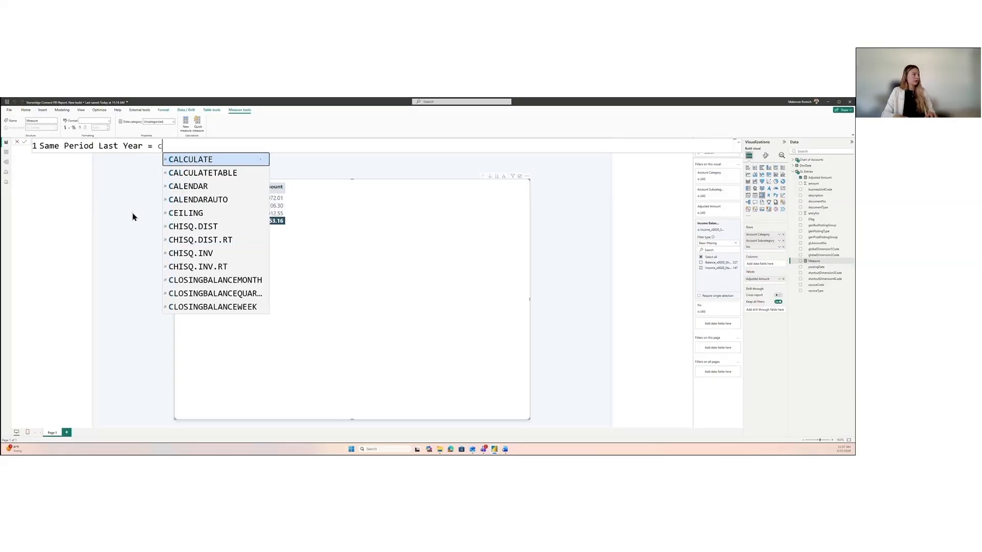
{"action": "type", "text": "al"}
{"action": "key", "text": "Tab"}
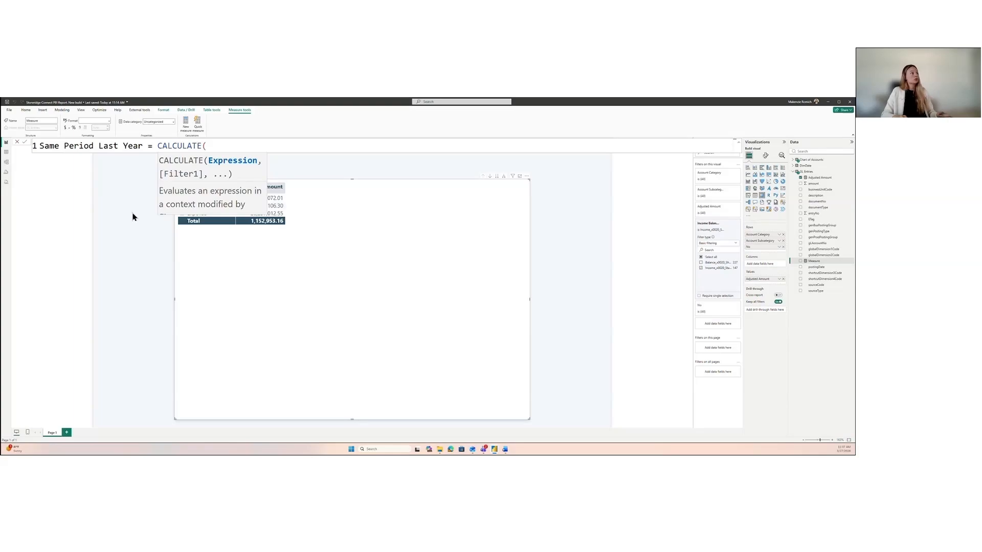
{"action": "type", "text": "["}
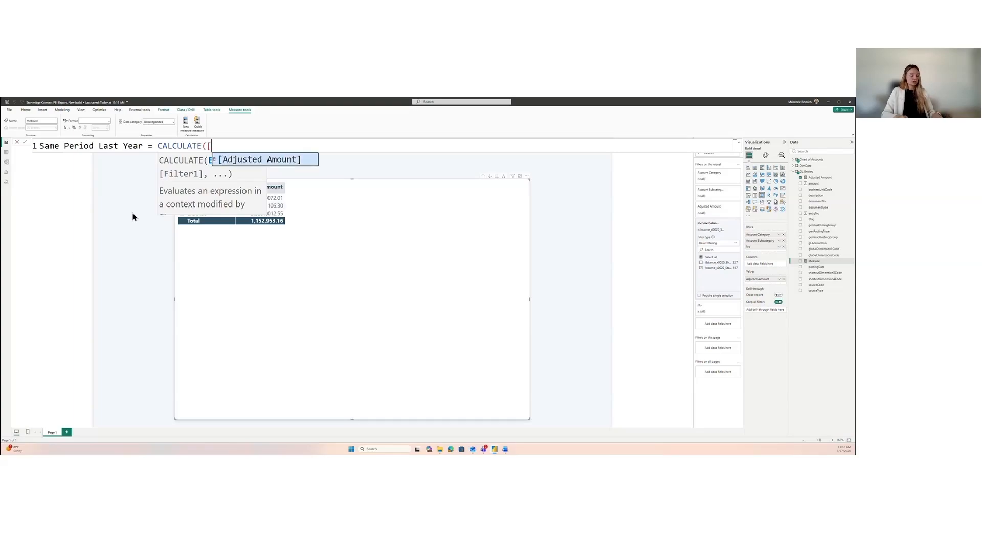
{"action": "key", "text": "Tab"}
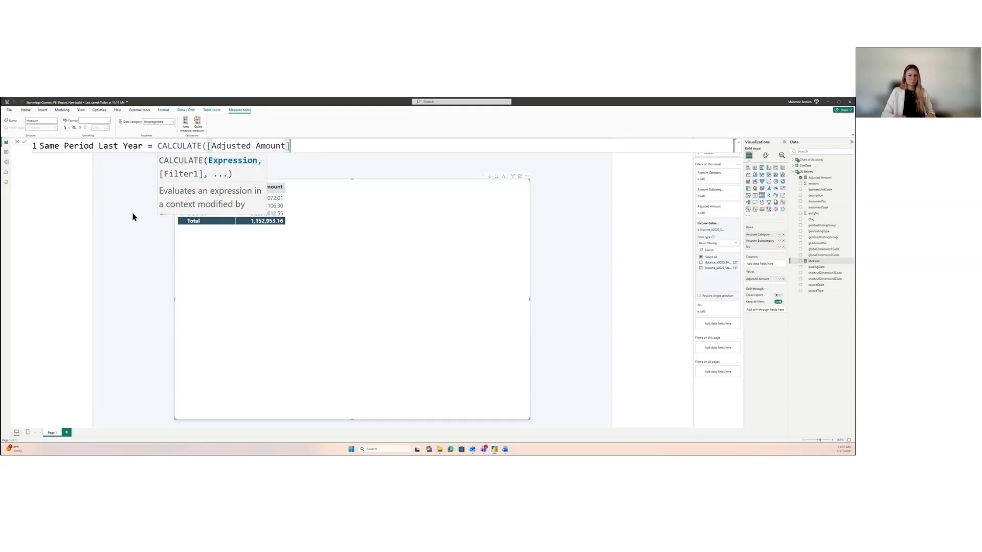
Step: Complete the formula with the filter SAMEPERIODLASTYEAR(DimDate[Date]) and commit the measure
{"action": "type", "text": ", sam"}
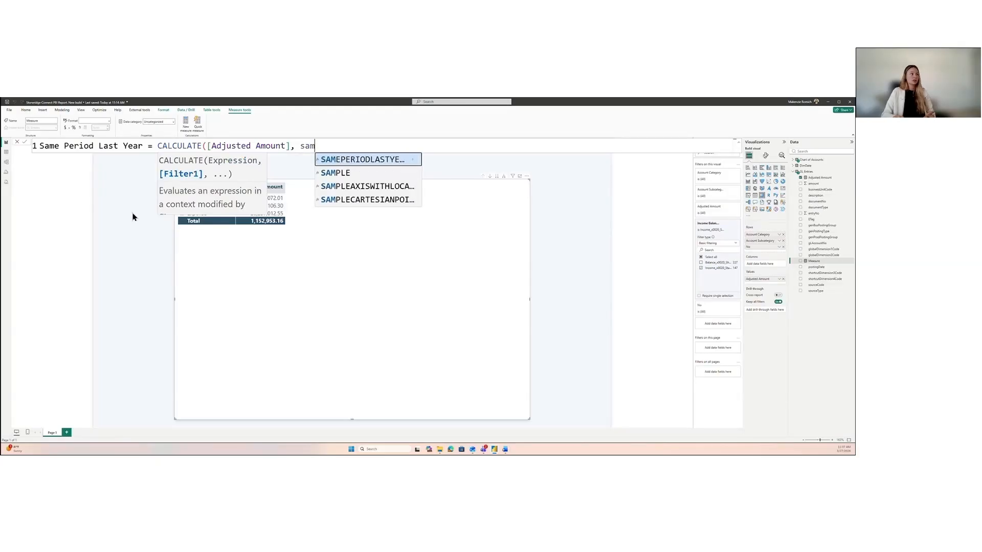
{"action": "key", "text": "Tab"}
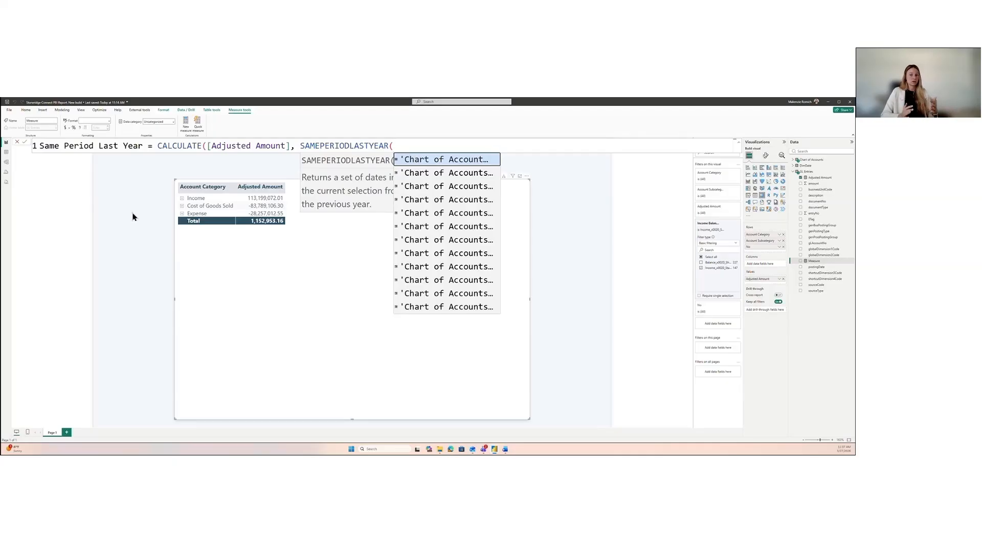
{"action": "type", "text": "dim"}
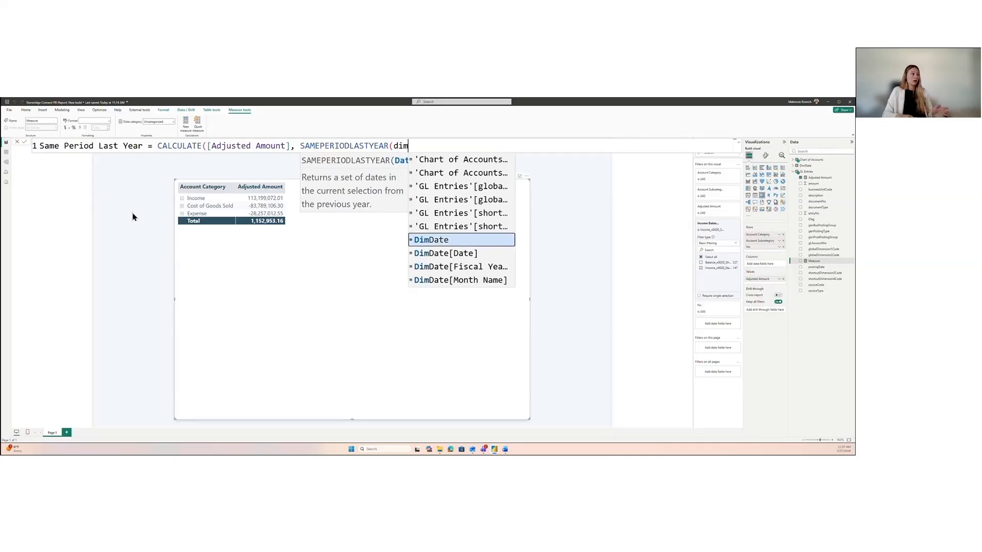
{"action": "key", "text": "Down"}
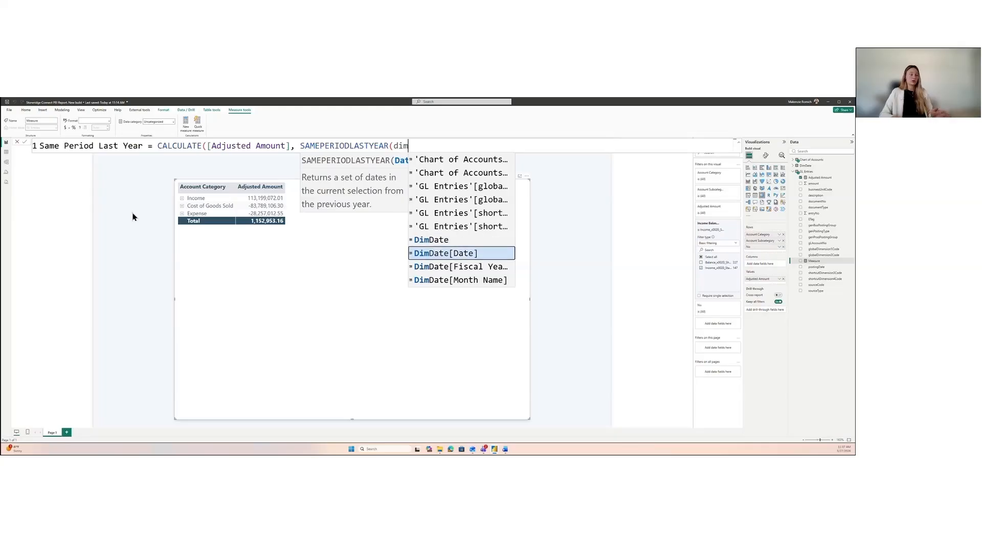
{"action": "key", "text": "Tab"}
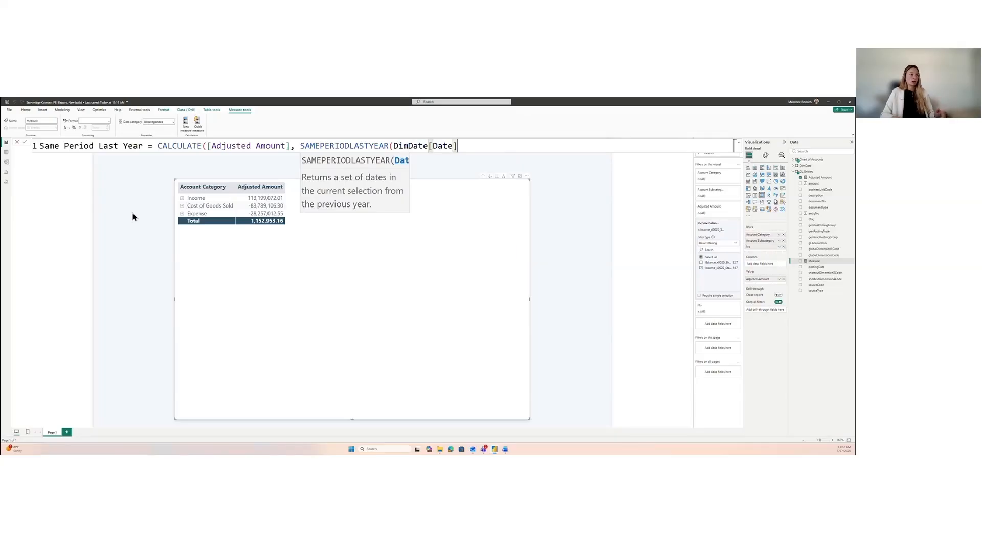
{"action": "type", "text": ")"}
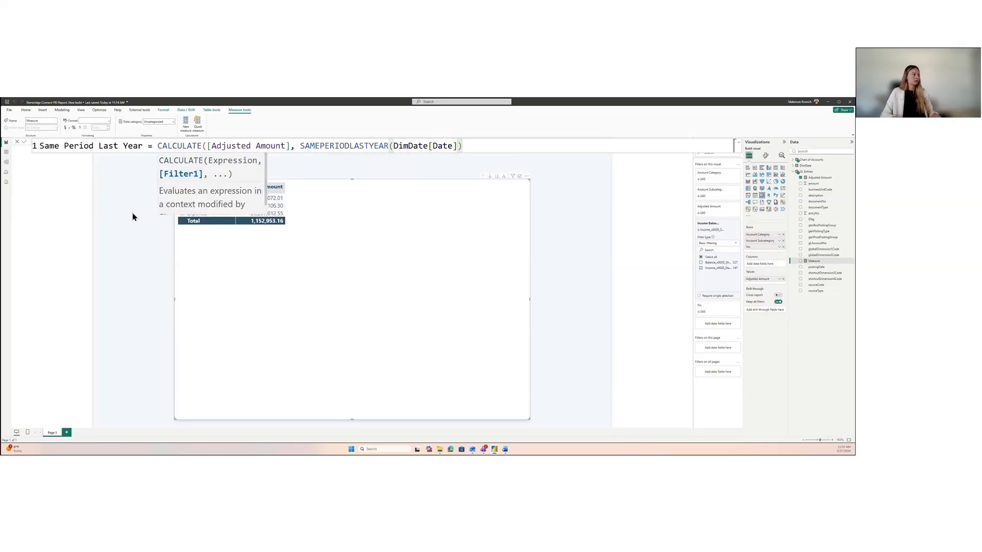
{"action": "type", "text": ")"}
{"action": "key", "text": "Return"}
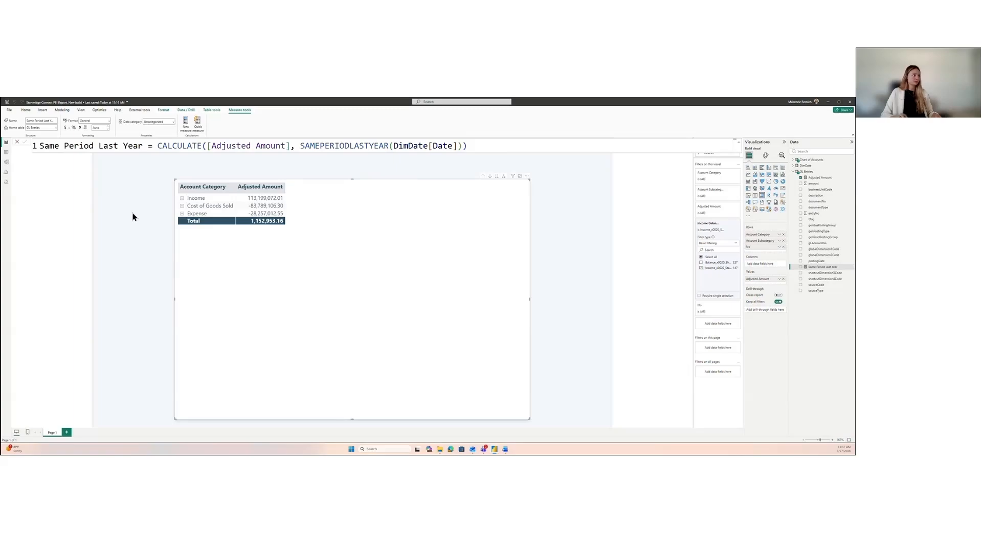
Step: Add the Same Period Last Year measure to the matrix values and close the formula editor
{"action": "left_click", "coordinate": [810, 268]}
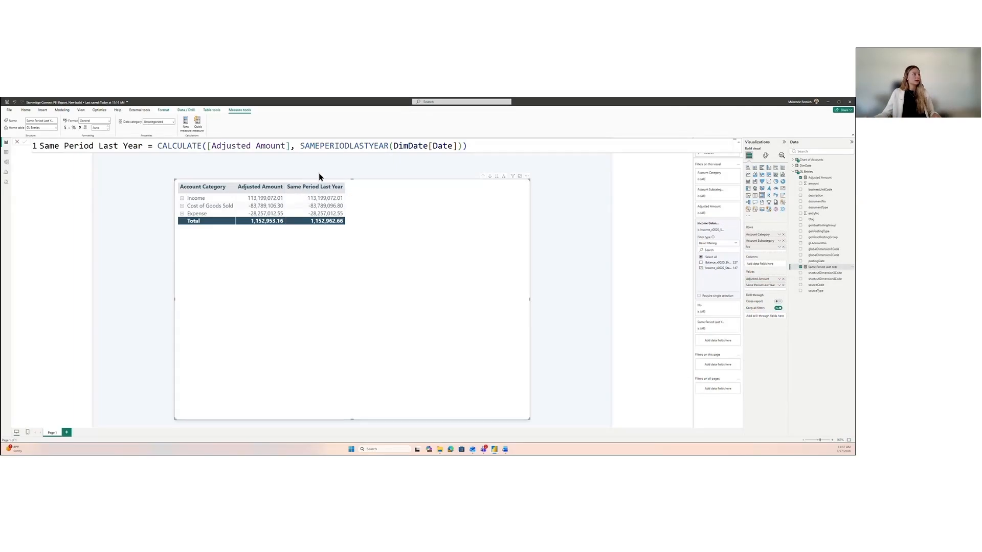
{"action": "left_click", "coordinate": [17, 142]}
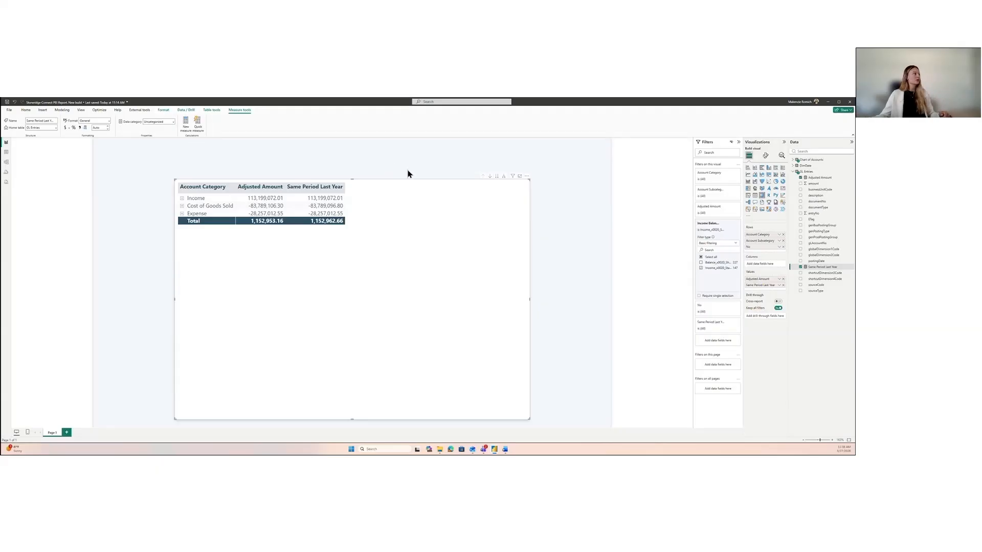
Step: Insert an empty slicer on the page and shrink it to a short strip above the matrix
{"action": "left_click", "coordinate": [550, 224]}
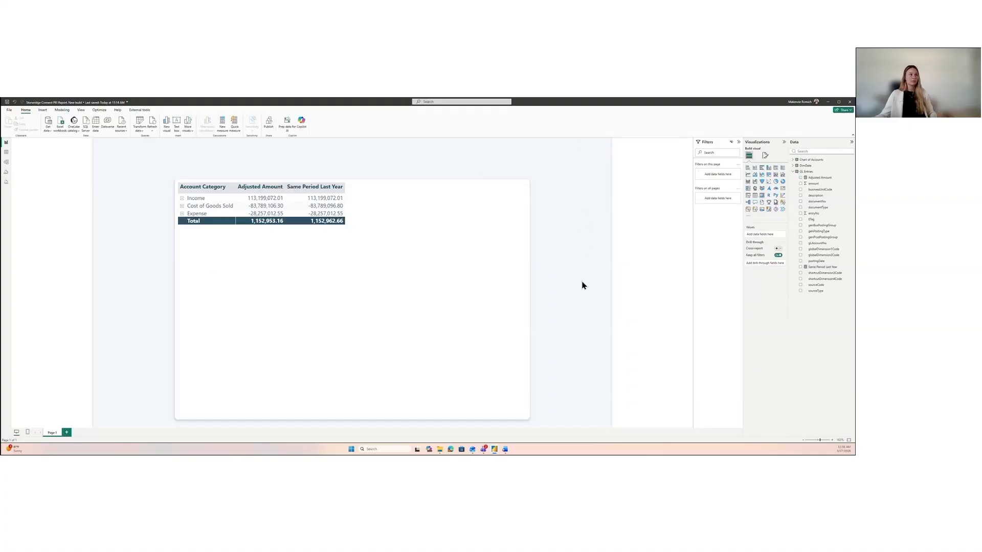
{"action": "left_click", "coordinate": [748, 197]}
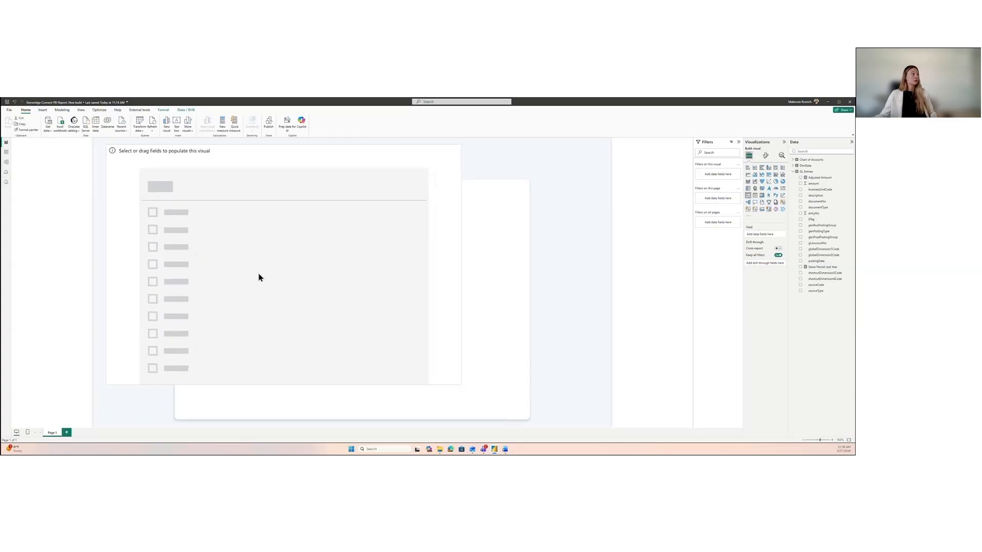
{"action": "left_click_drag", "start_coordinate": [460, 384], "coordinate": [373, 180]}
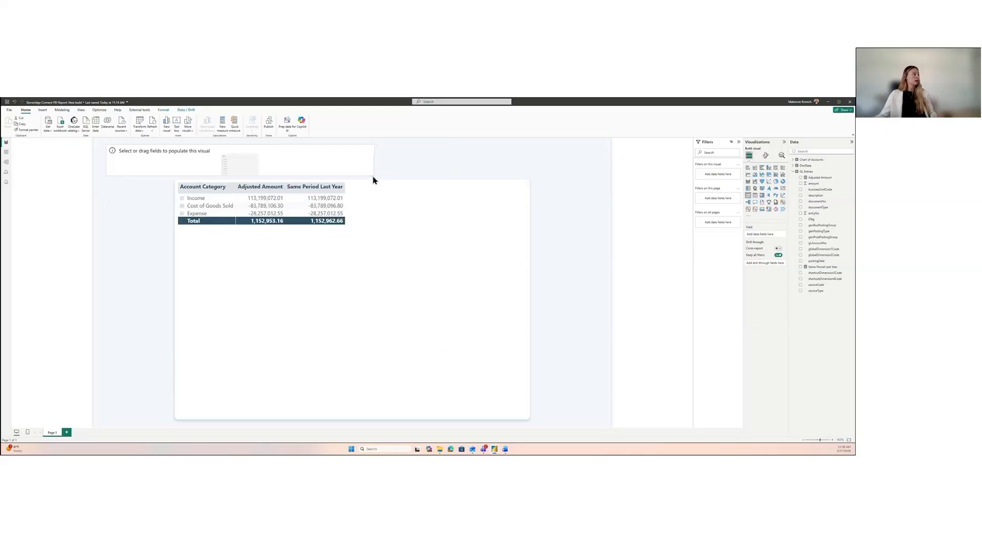
Step: Move the matrix slightly down, then make the slicer a narrower, slightly taller box aligned with the matrix's left edge
{"action": "left_click_drag", "start_coordinate": [417, 252], "coordinate": [410, 259]}
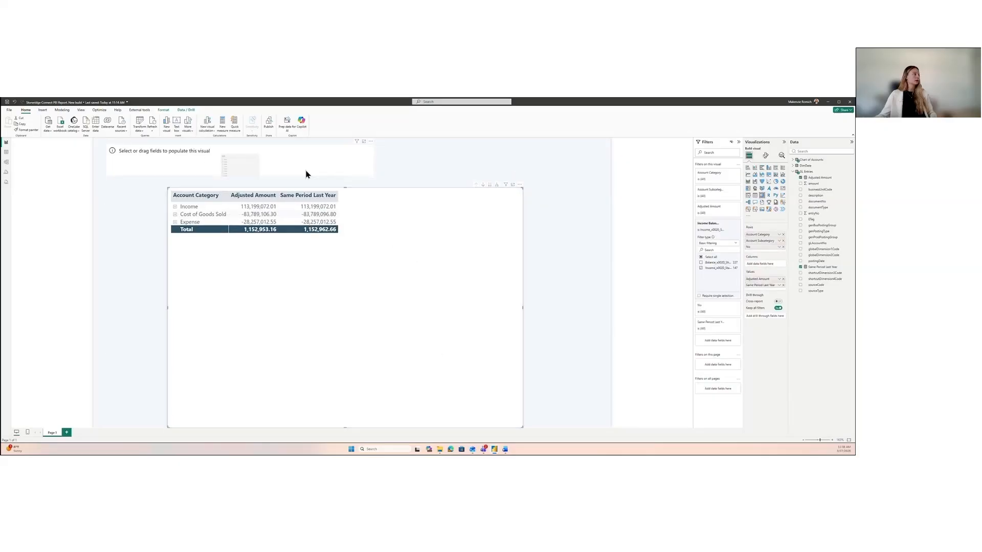
{"action": "left_click", "coordinate": [295, 174]}
{"action": "left_click_drag", "start_coordinate": [241, 179], "coordinate": [241, 184]}
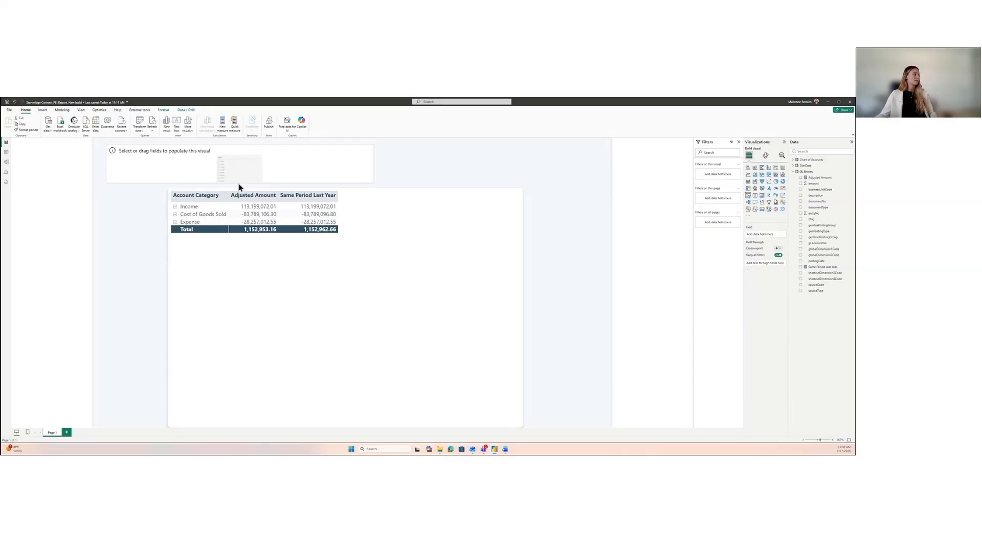
{"action": "left_click_drag", "start_coordinate": [106, 163], "coordinate": [167, 163]}
{"action": "left_click_drag", "start_coordinate": [374, 167], "coordinate": [285, 161]}
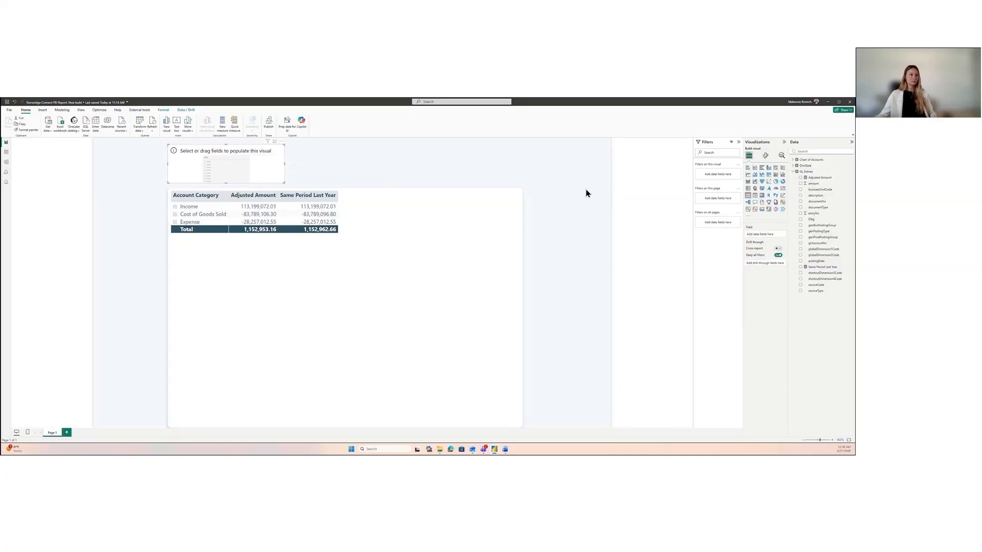
Step: Collapse the GL Entries table's fields and populate the slicer with Fiscal Year from the DimDate table
{"action": "left_click", "coordinate": [791, 173]}
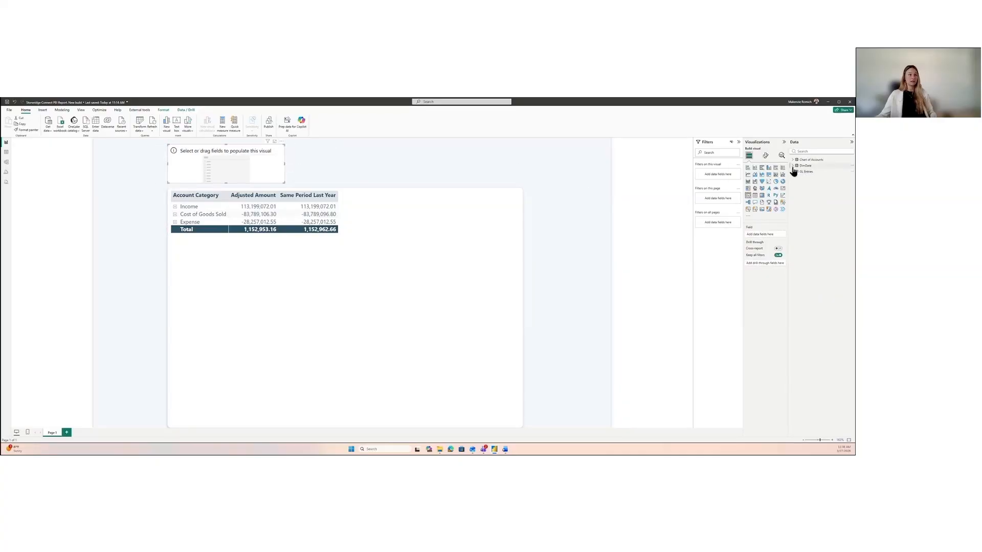
{"action": "left_click", "coordinate": [792, 166]}
{"action": "left_click", "coordinate": [800, 178]}
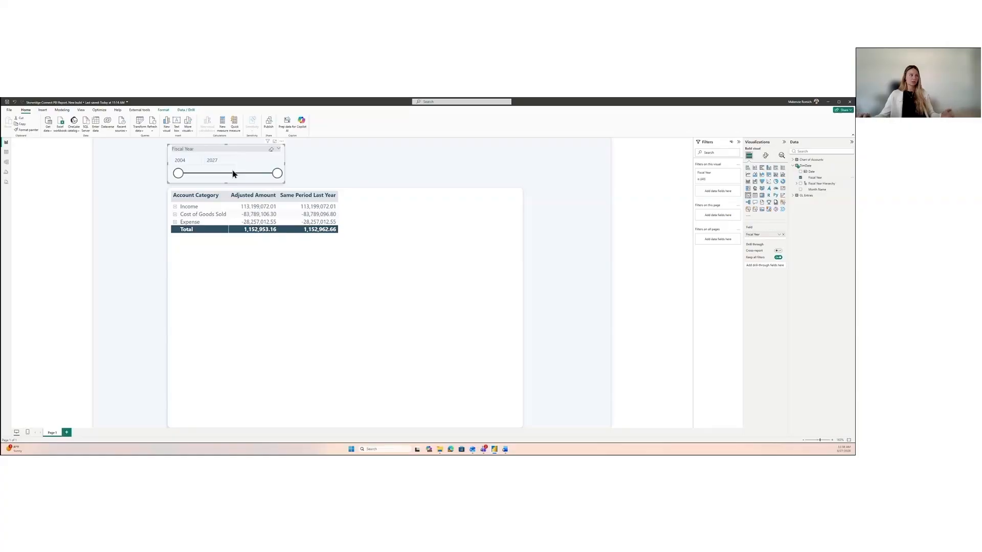
Step: Change the Fiscal Year slicer's style to Dropdown
{"action": "left_click", "coordinate": [766, 157]}
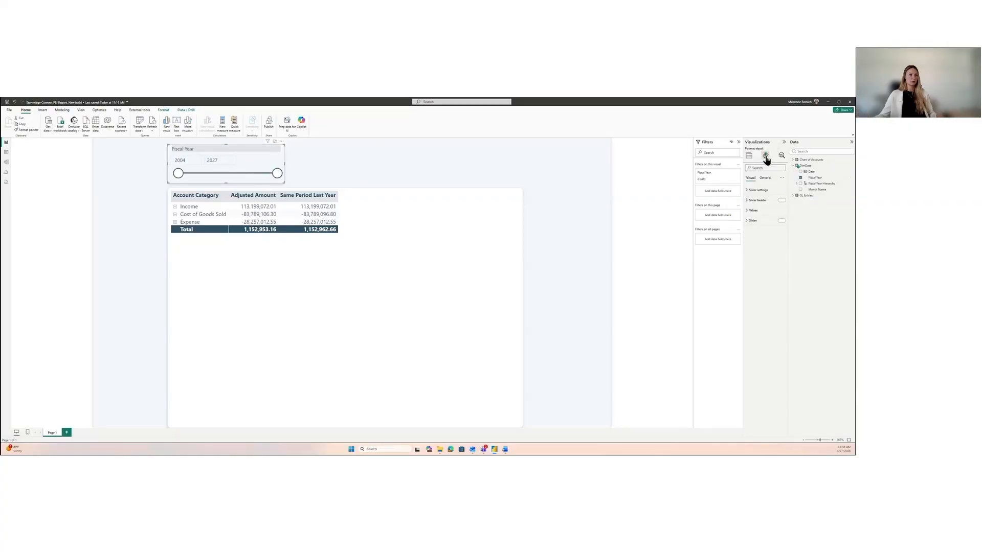
{"action": "left_click", "coordinate": [759, 190]}
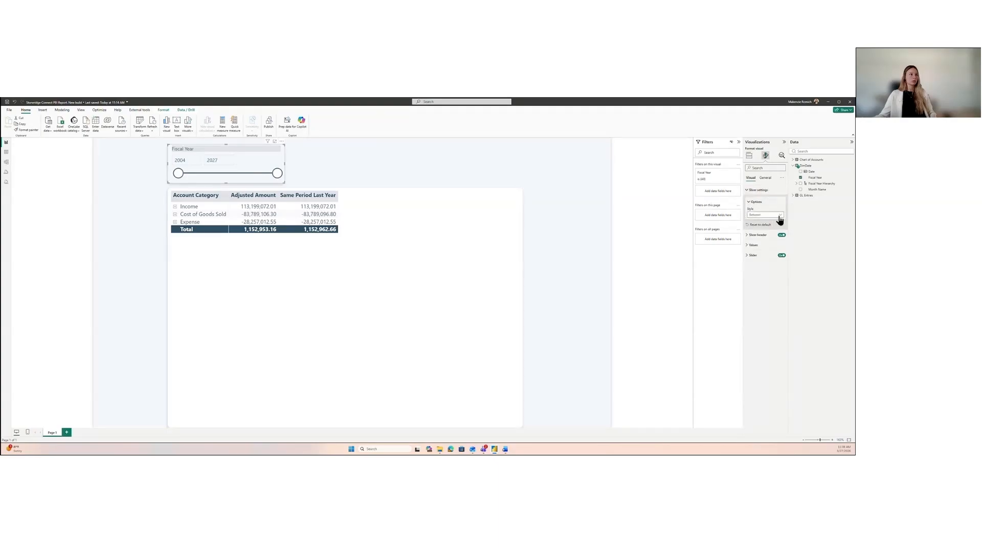
{"action": "left_click", "coordinate": [779, 216]}
{"action": "left_click", "coordinate": [767, 233]}
Step: Filter the report to fiscal year 2026 with the Fiscal Year slicer, then close its list and deselect it
{"action": "left_click", "coordinate": [254, 164]}
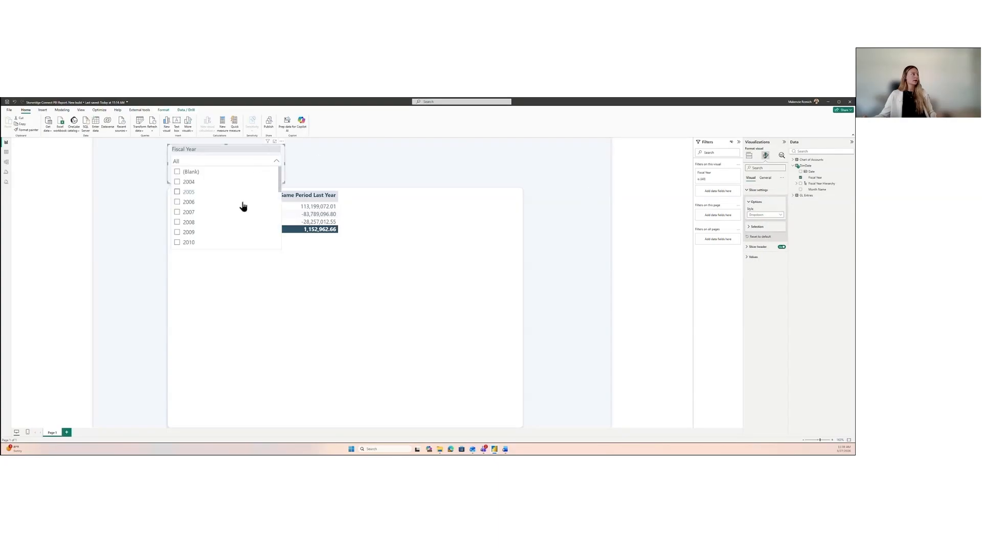
{"action": "scroll", "coordinate": [236, 211], "scroll_direction": "down", "scroll_amount": 2}
{"action": "scroll", "coordinate": [225, 200], "scroll_direction": "up", "scroll_amount": 4}
{"action": "scroll", "coordinate": [213, 207], "scroll_direction": "down", "scroll_amount": 5}
{"action": "left_click", "coordinate": [177, 232]}
{"action": "left_click", "coordinate": [276, 161]}
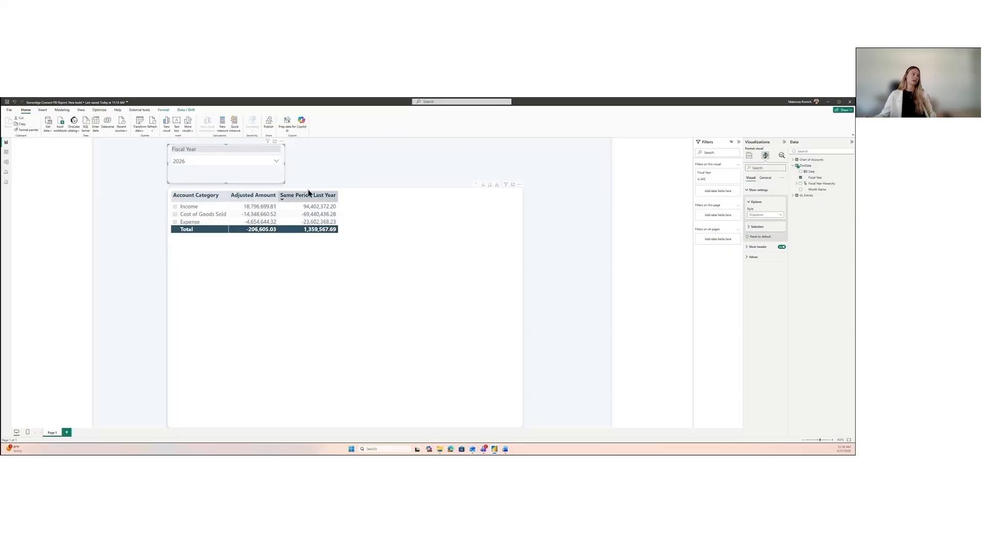
{"action": "left_click", "coordinate": [367, 178]}
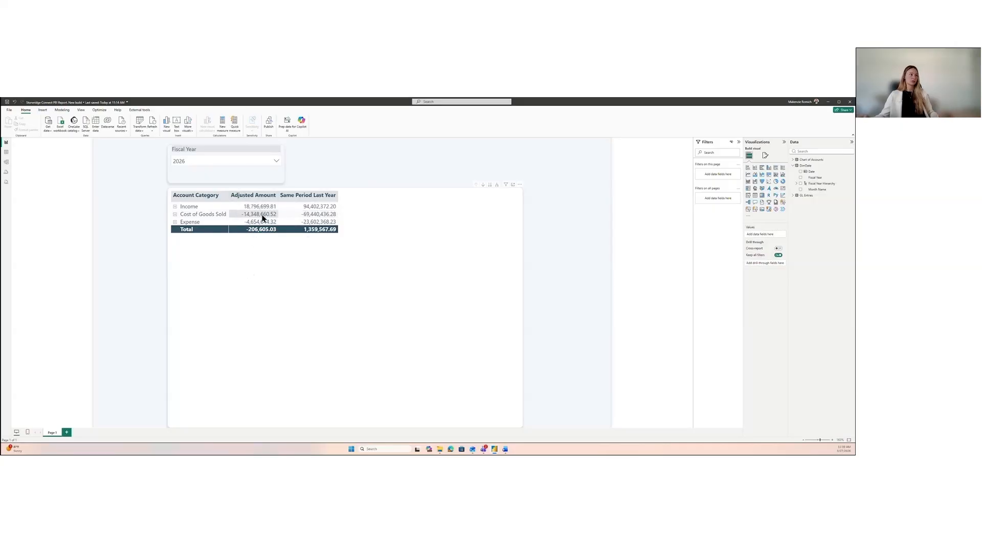
Step: Duplicate the Fiscal Year slicer, align the copy with the matrix's right edge, and replace its field with Month Name from DimDate
{"action": "left_click", "coordinate": [221, 152]}
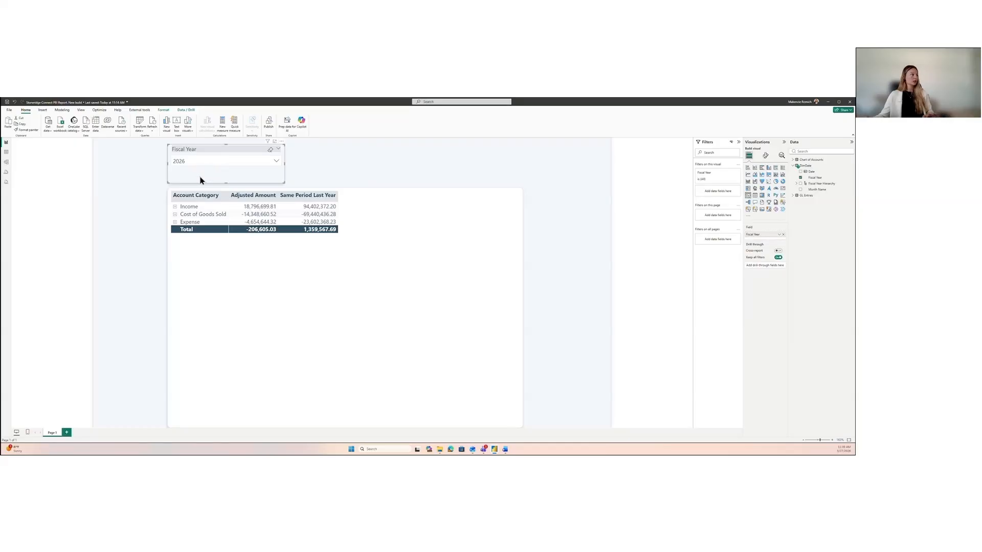
{"action": "left_click_drag", "start_coordinate": [200, 180], "coordinate": [444, 149]}
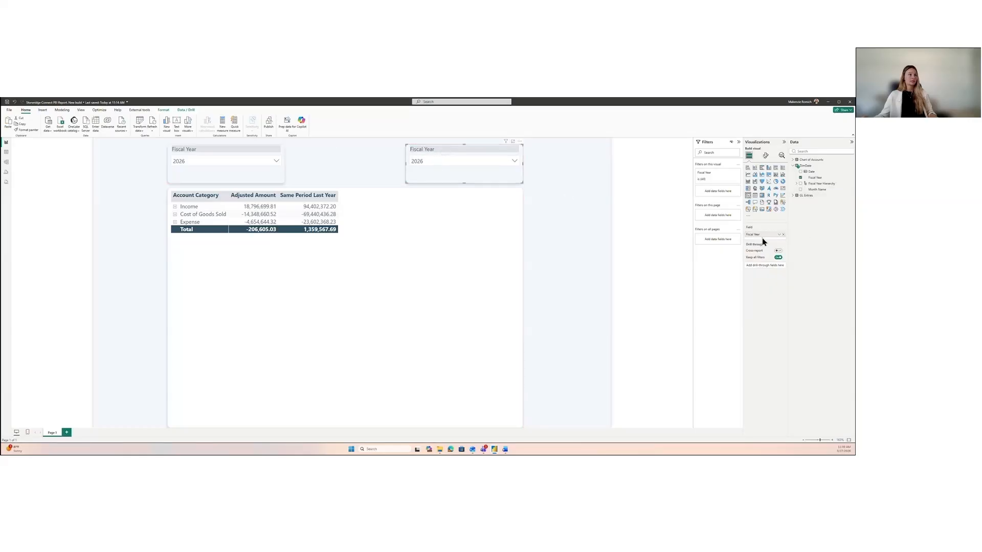
{"action": "left_click", "coordinate": [783, 235]}
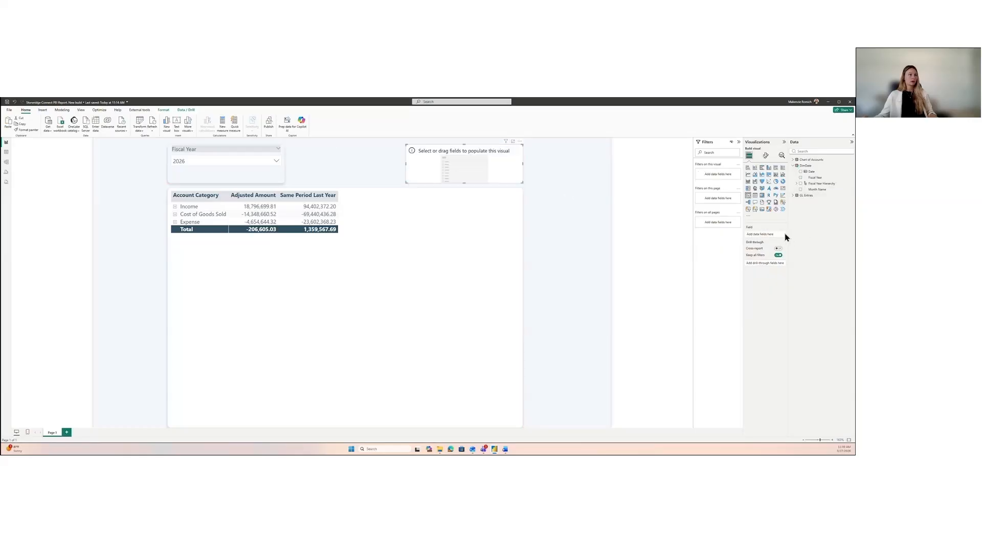
{"action": "left_click", "coordinate": [800, 190]}
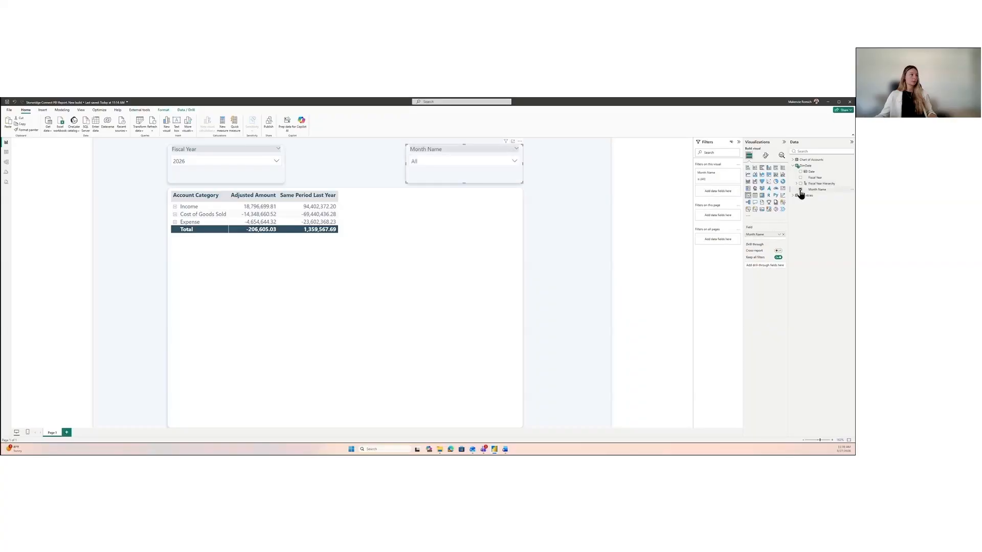
Step: Browse the months in the Month Name slicer, try filtering the matrix to January, and clear that selection
{"action": "left_click", "coordinate": [515, 162]}
{"action": "scroll", "coordinate": [467, 219], "scroll_direction": "down", "scroll_amount": 3}
{"action": "scroll", "coordinate": [469, 220], "scroll_direction": "up", "scroll_amount": 2}
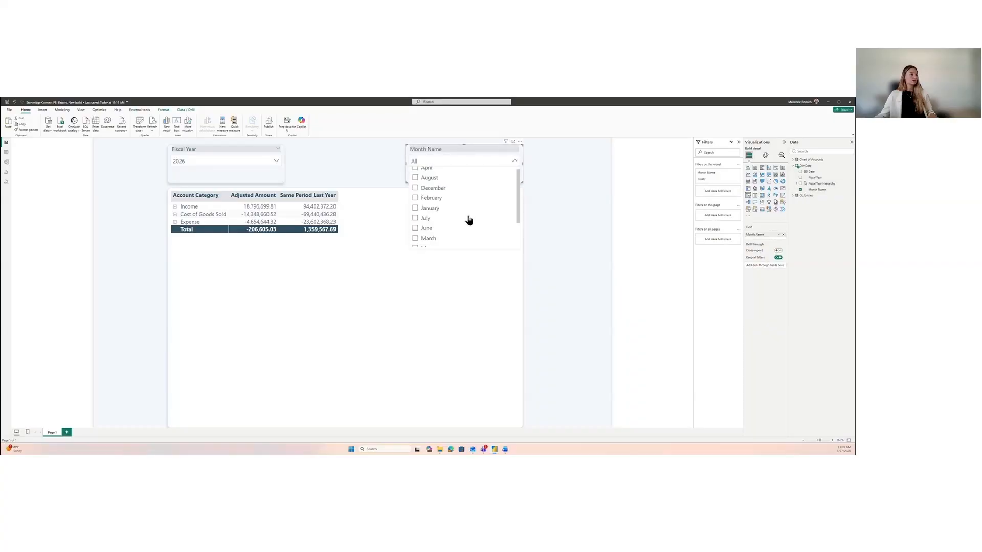
{"action": "left_click", "coordinate": [513, 161]}
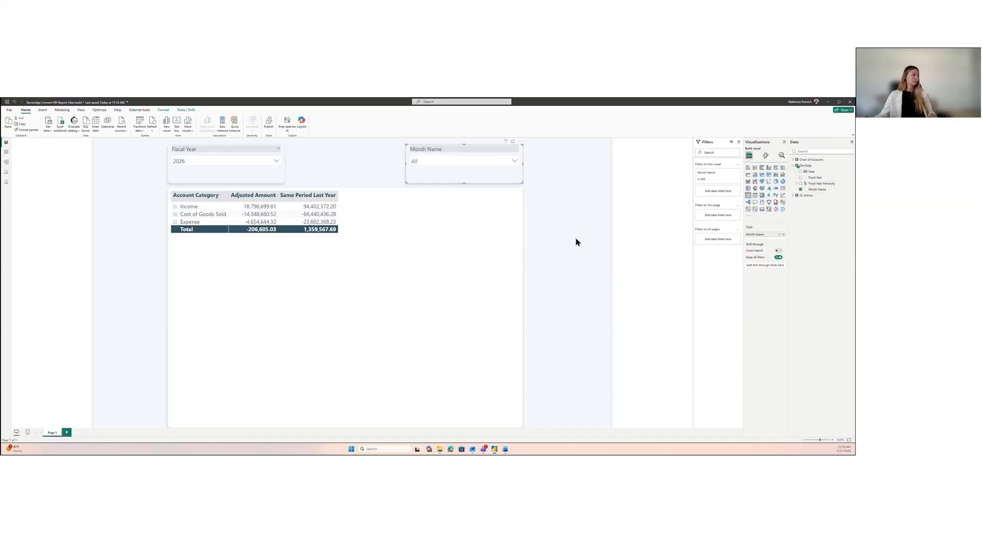
{"action": "left_click", "coordinate": [440, 169]}
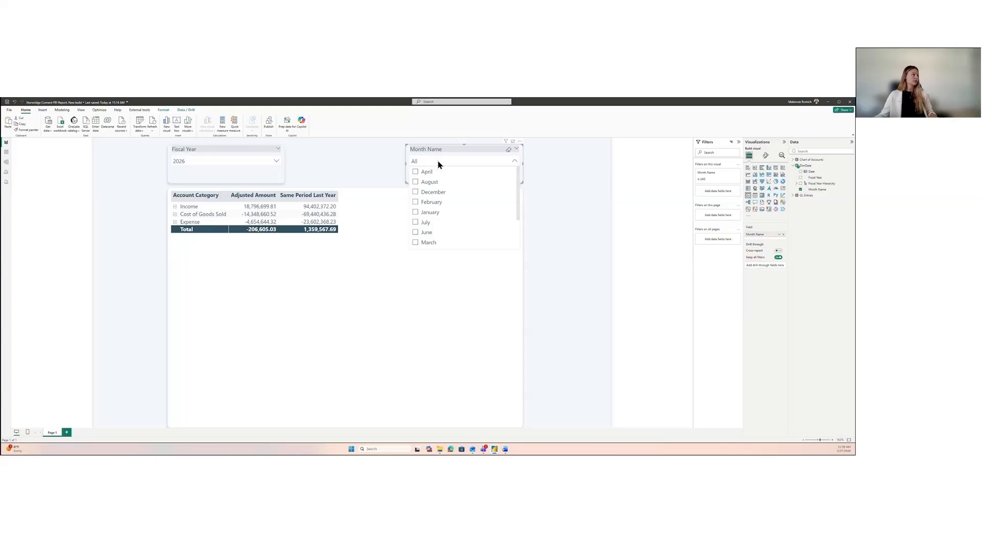
{"action": "left_click", "coordinate": [435, 213]}
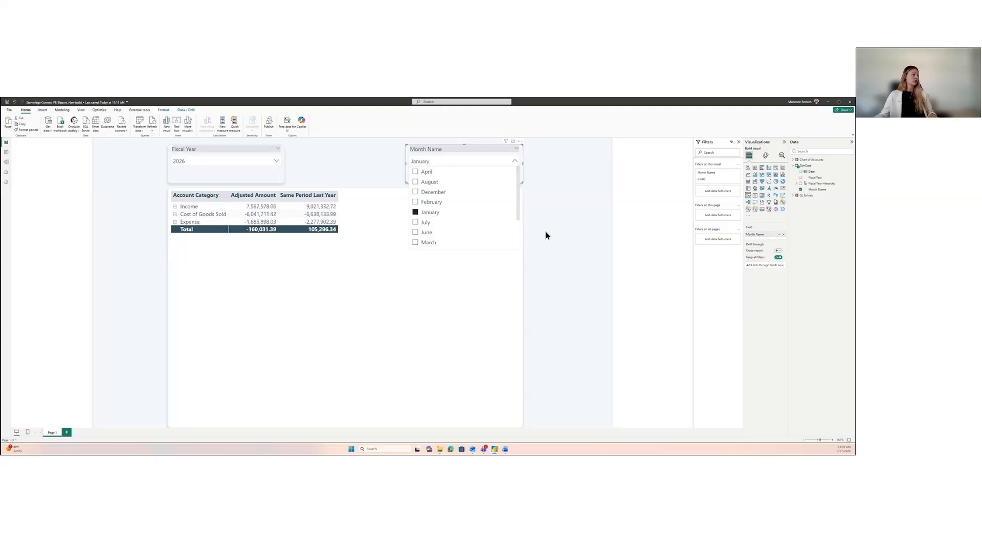
{"action": "left_click", "coordinate": [486, 163]}
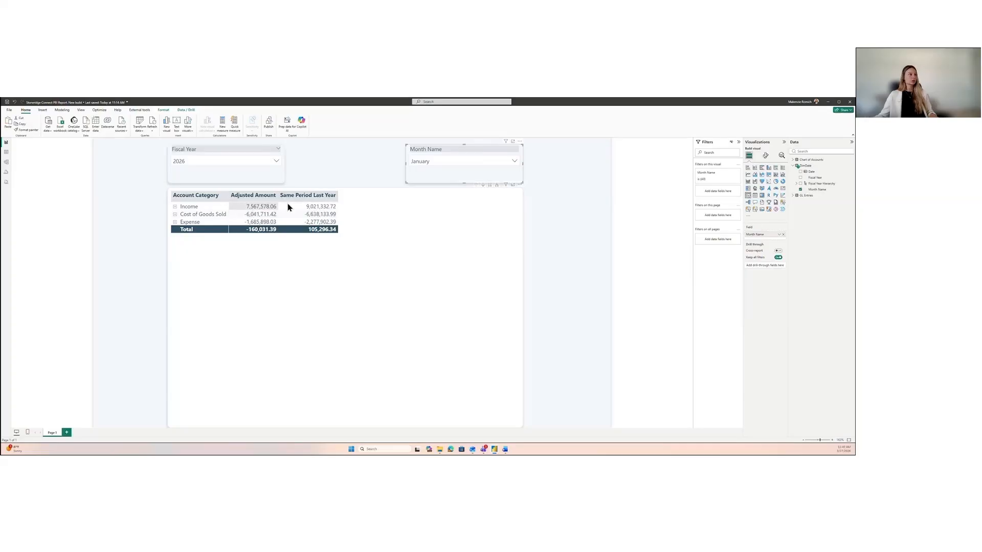
{"action": "left_click", "coordinate": [509, 154]}
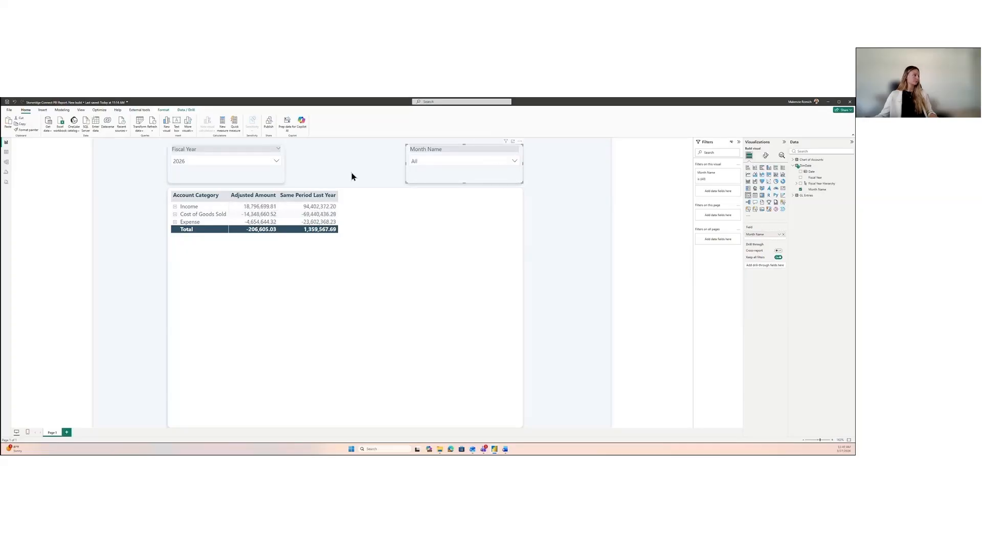
{"action": "left_click", "coordinate": [329, 160]}
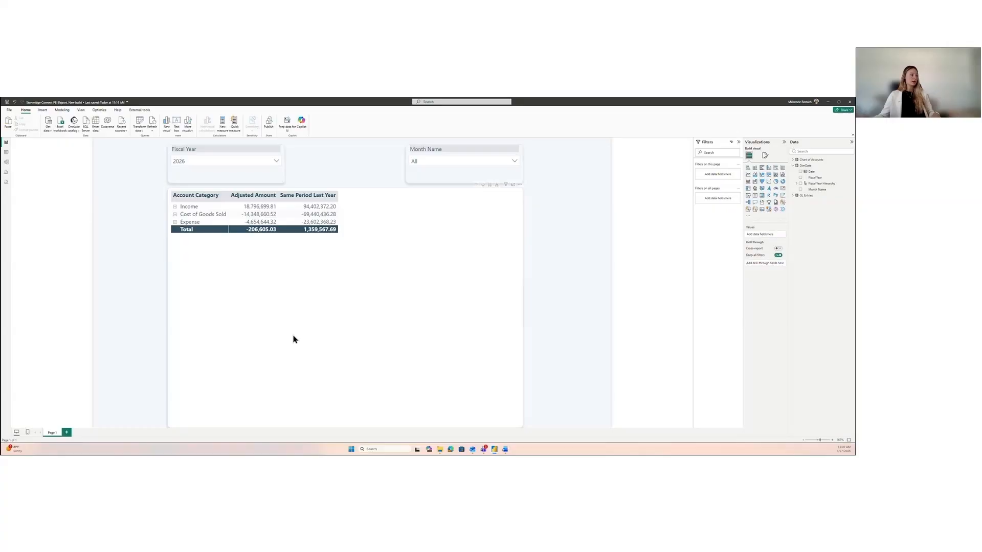
Step: Create a measure in the GL Entries table with the formula Variance = [Adjusted Amount] - [Same Period Last Year]
{"action": "left_click", "coordinate": [368, 338]}
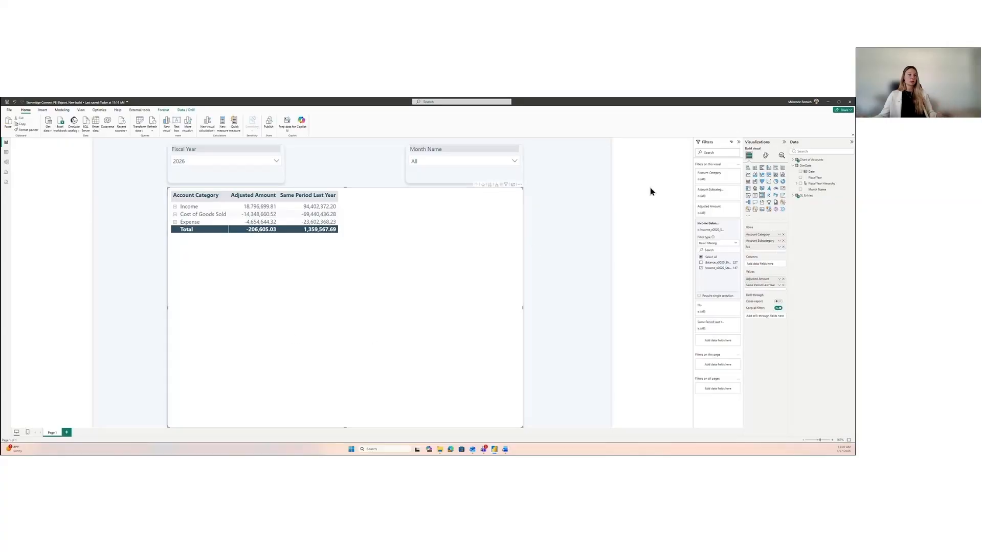
{"action": "left_click", "coordinate": [793, 197]}
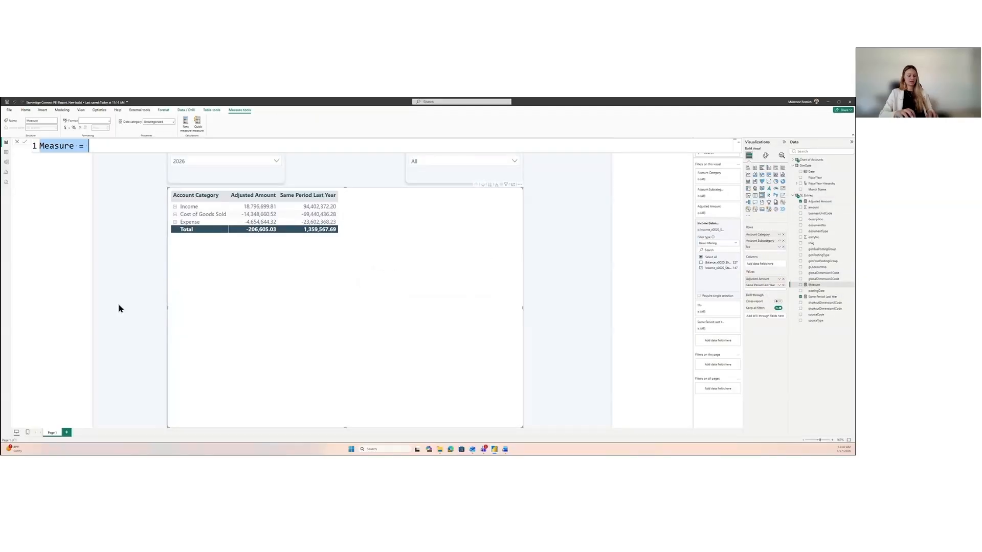
{"action": "type", "text": "Variance"}
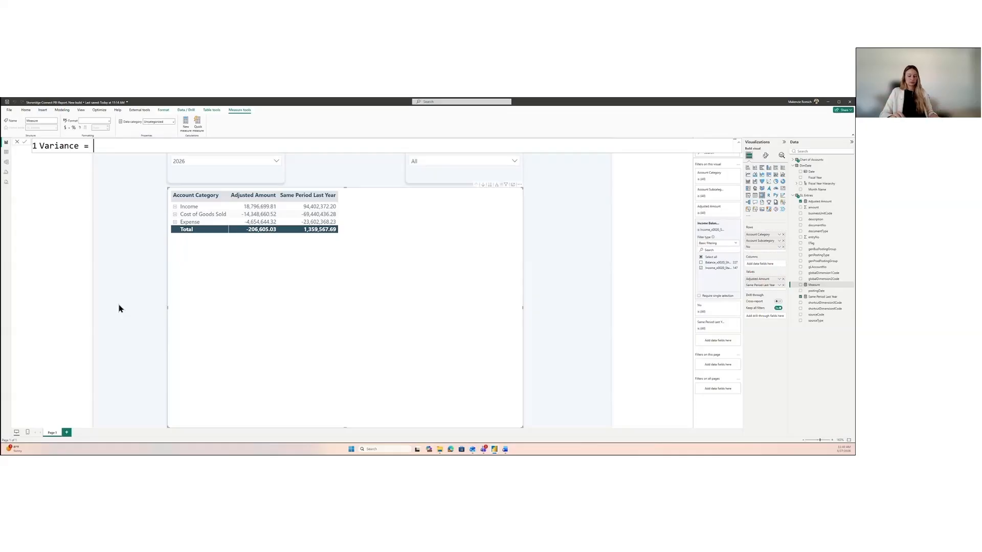
{"action": "type", "text": "["}
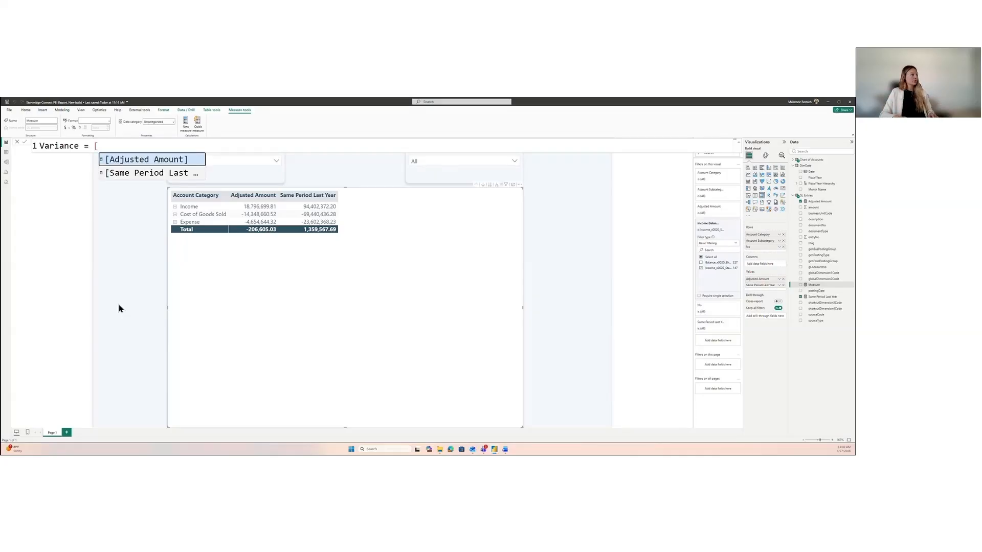
{"action": "key", "text": "Tab"}
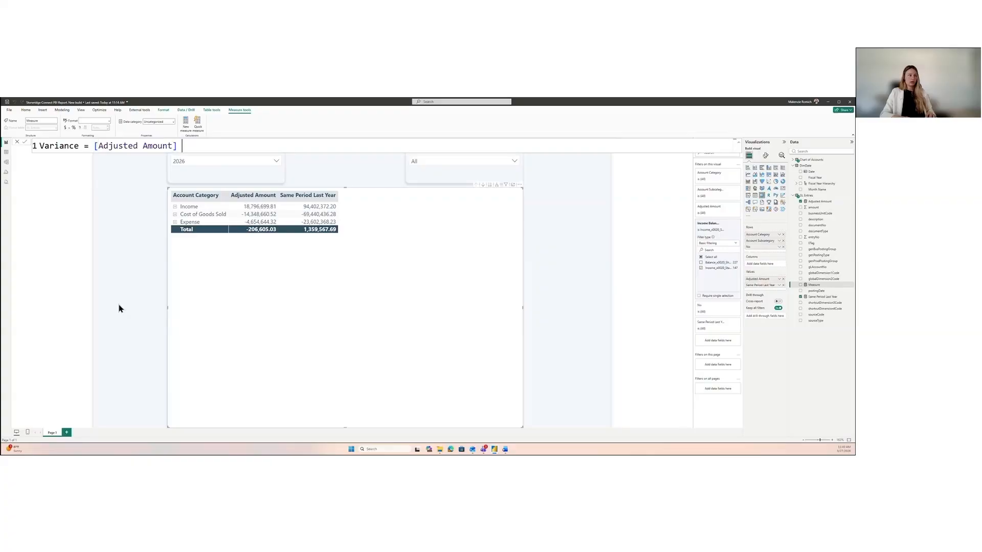
{"action": "type", "text": "- ["}
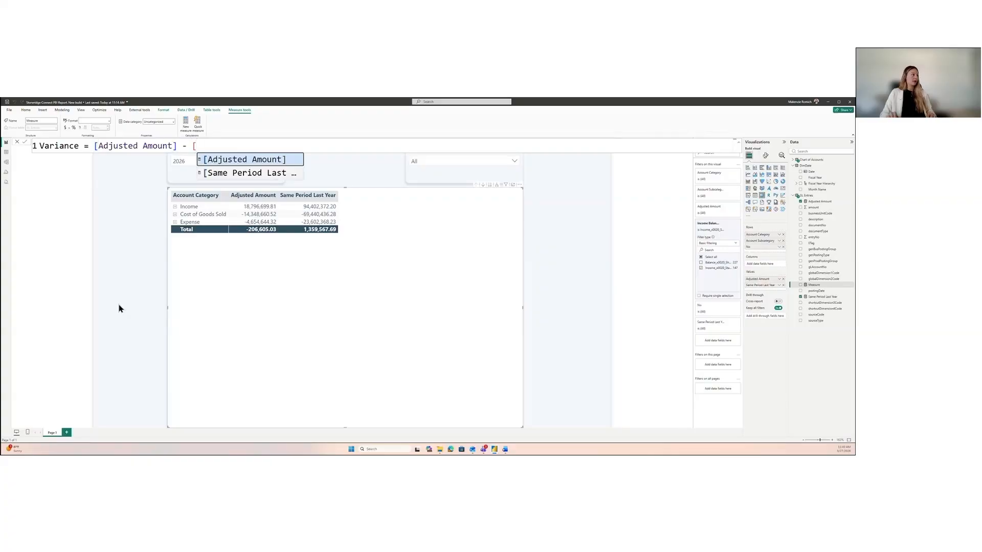
{"action": "key", "text": "Down"}
{"action": "key", "text": "Tab"}
{"action": "key", "text": "Return"}
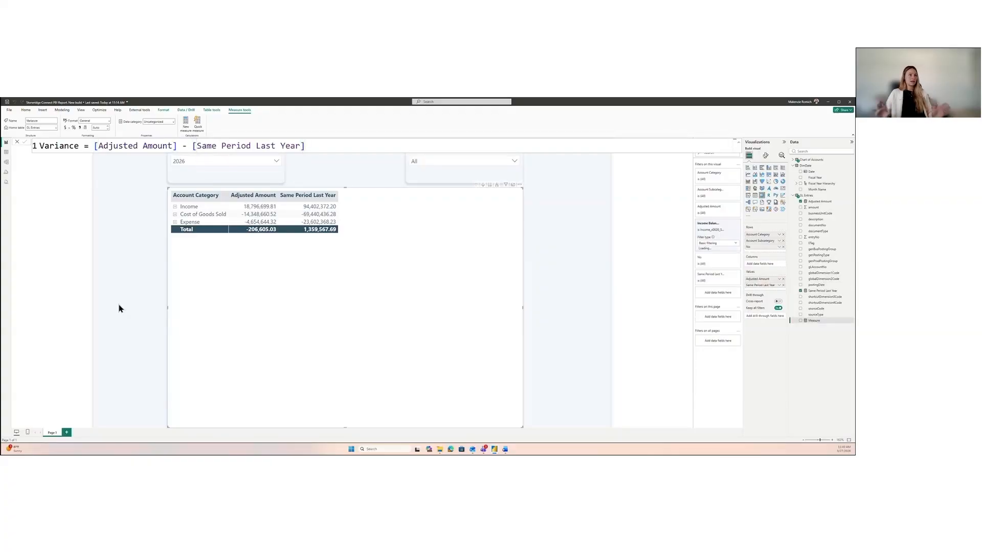
Step: Close the formula editor, add the Variance measure to the matrix values below Same Period Last Year, and deselect the matrix
{"action": "left_click", "coordinate": [17, 142]}
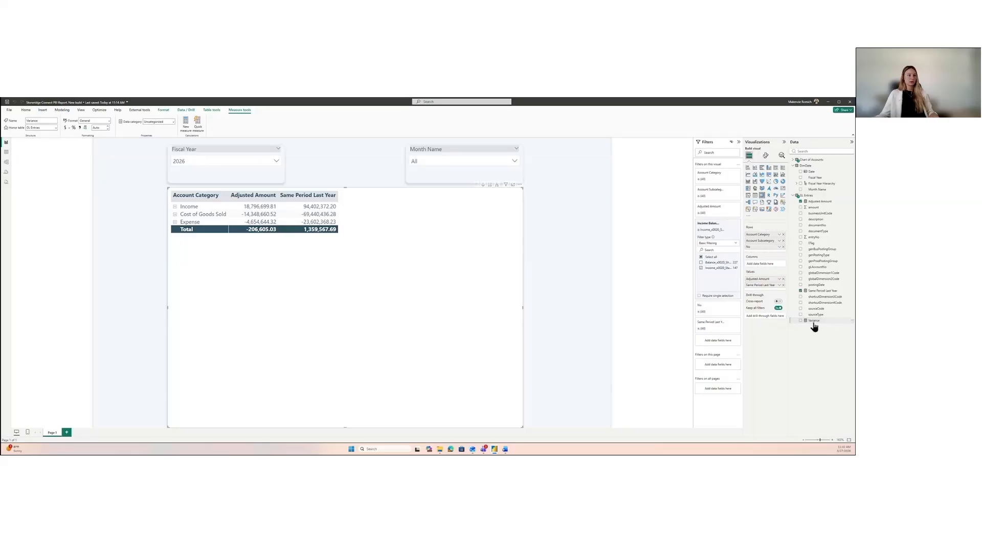
{"action": "left_click_drag", "start_coordinate": [813, 325], "coordinate": [773, 291]}
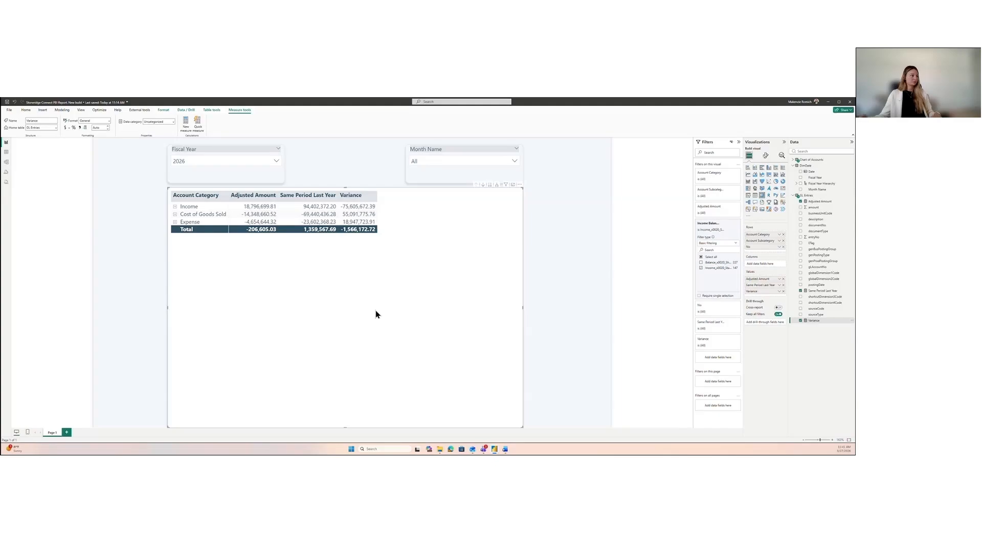
{"action": "left_click", "coordinate": [565, 234]}
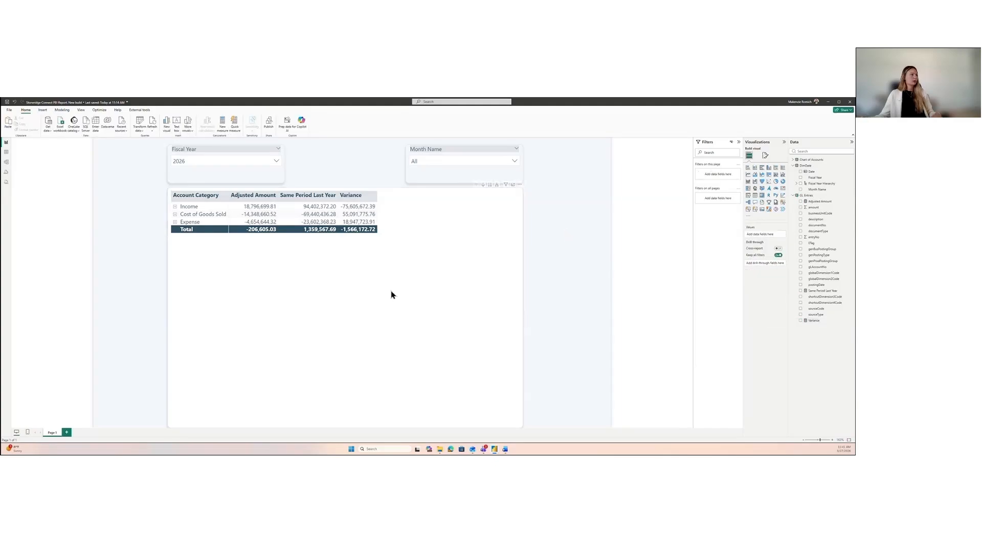
Step: Switch the matrix's title off and on again, and set its text to "Income Statement"
{"action": "left_click", "coordinate": [391, 294]}
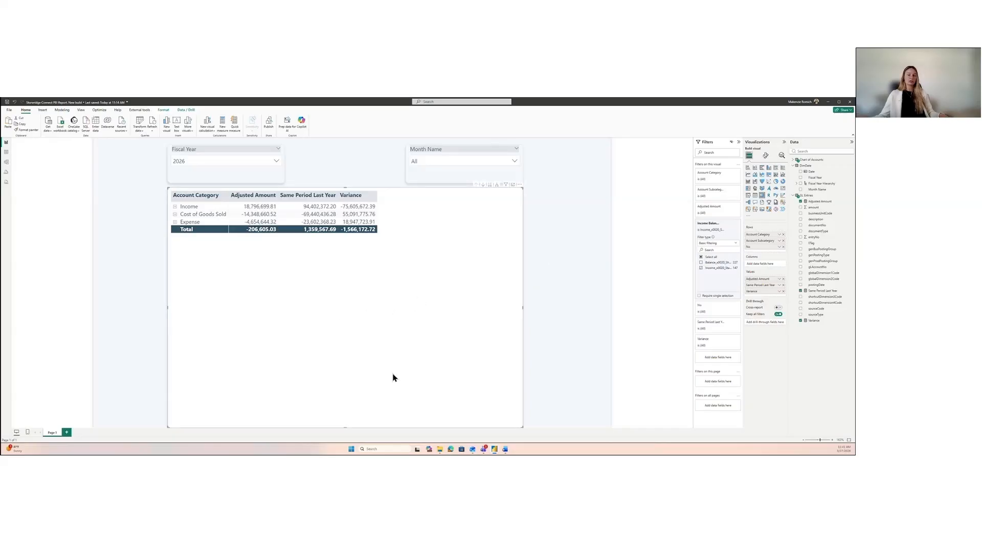
{"action": "left_click", "coordinate": [765, 159]}
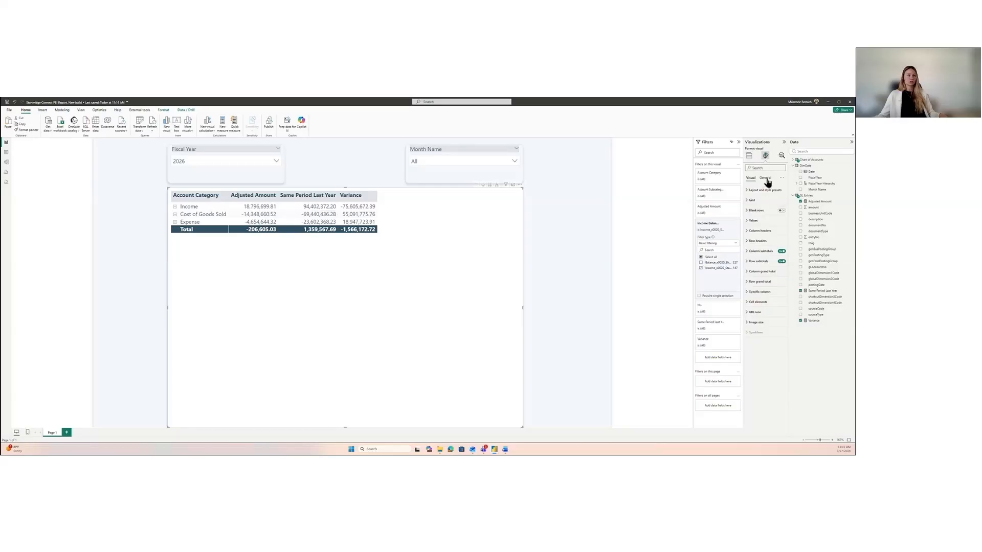
{"action": "left_click", "coordinate": [766, 179]}
{"action": "left_click", "coordinate": [752, 200]}
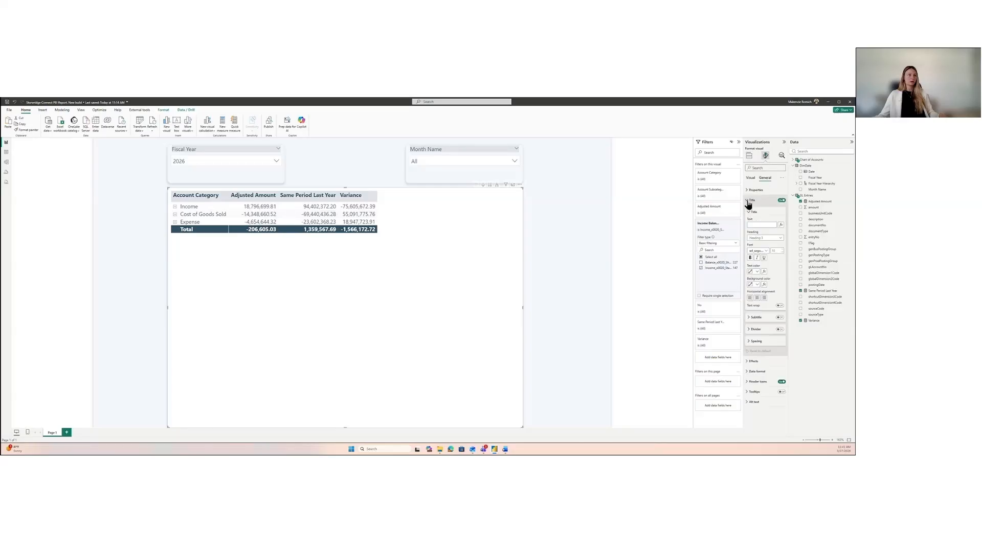
{"action": "left_click", "coordinate": [780, 201]}
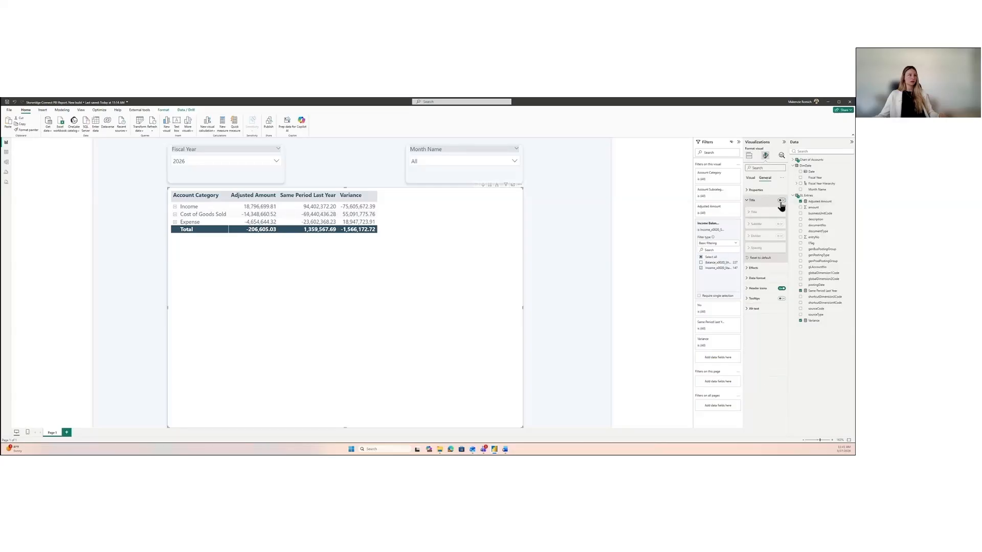
{"action": "left_click", "coordinate": [780, 202]}
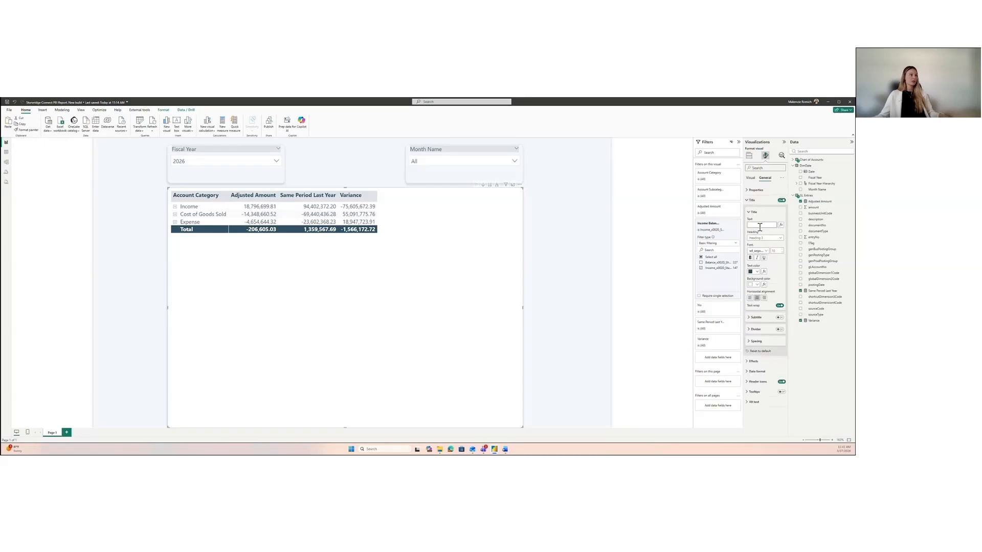
{"action": "left_click", "coordinate": [760, 225]}
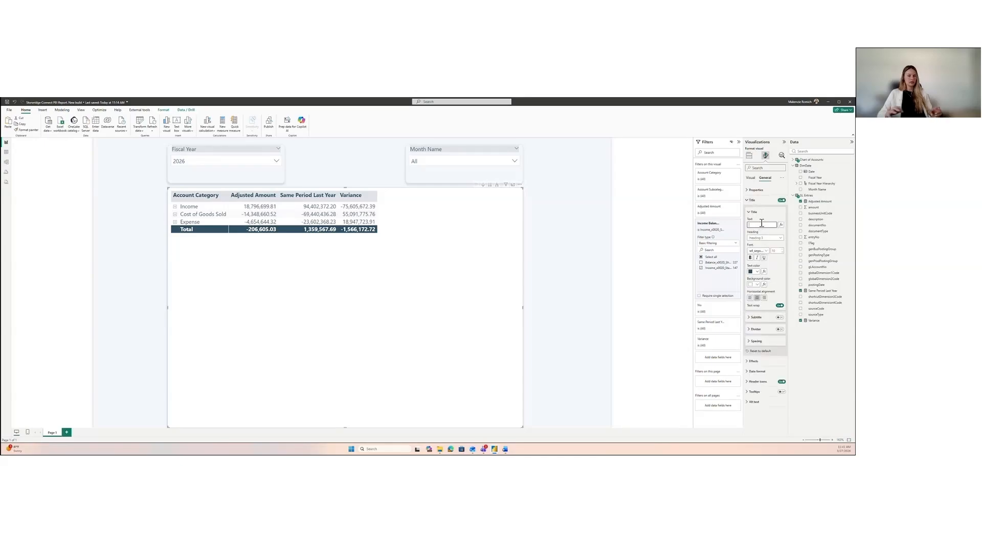
{"action": "type", "text": "Income Statem"}
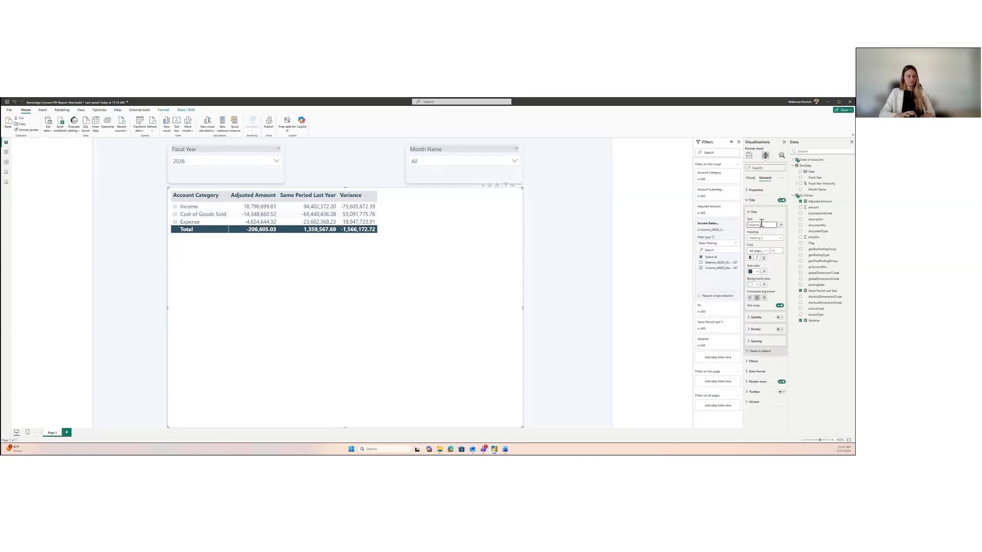
{"action": "key", "text": "BackSpace"}
{"action": "key", "text": "BackSpace"}
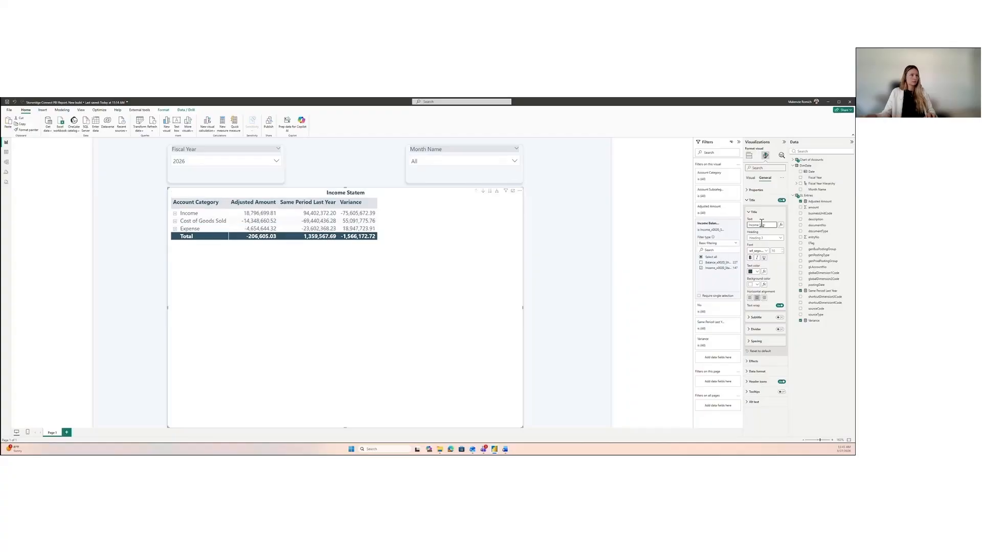
{"action": "type", "text": "ement"}
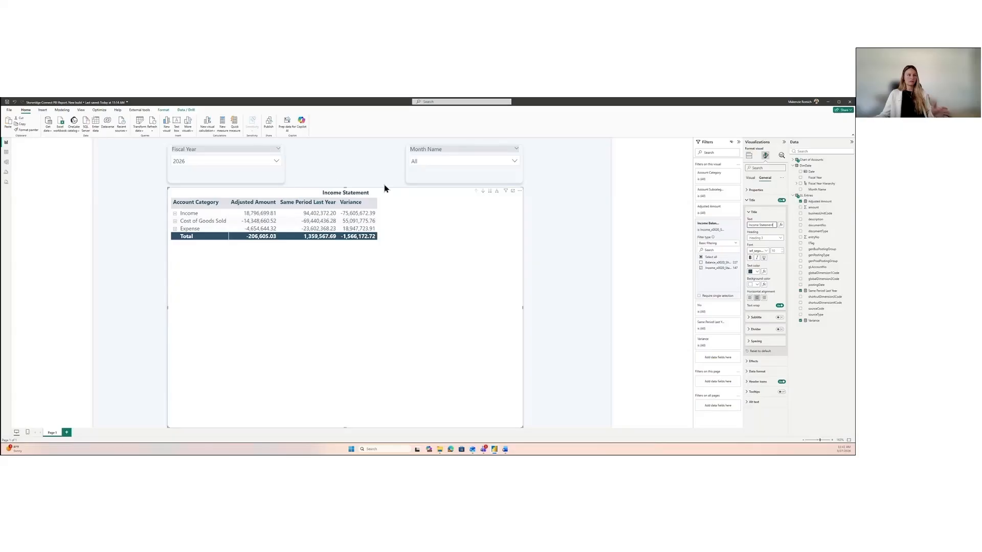
Step: Enlarge the matrix title and format it as bold white text on a dark blue background
{"action": "left_click", "coordinate": [782, 251]}
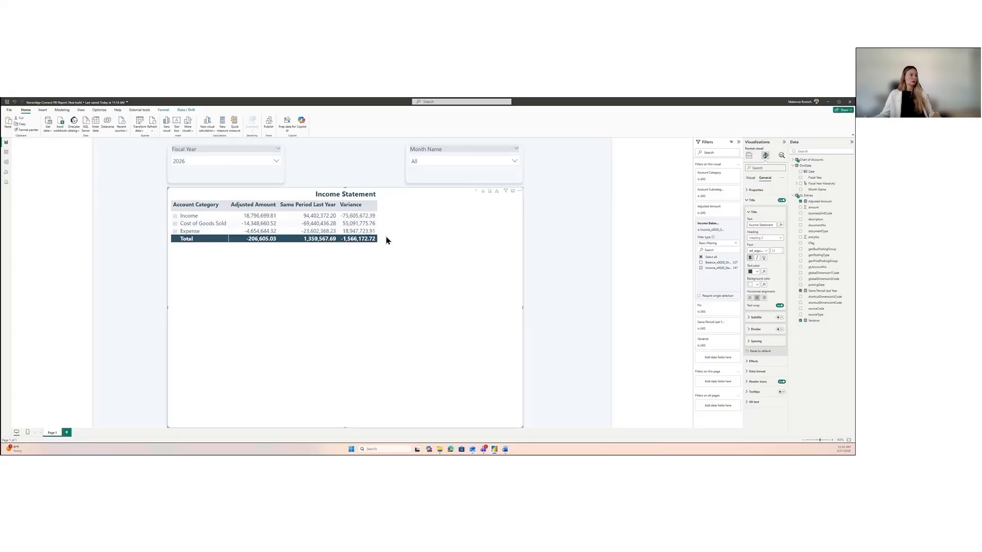
{"action": "left_click", "coordinate": [757, 274]}
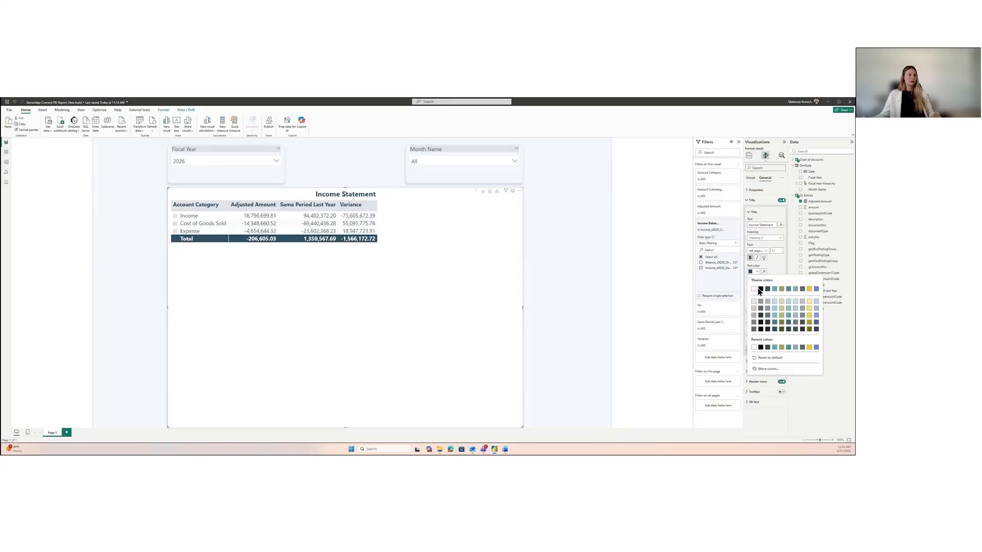
{"action": "left_click", "coordinate": [753, 290]}
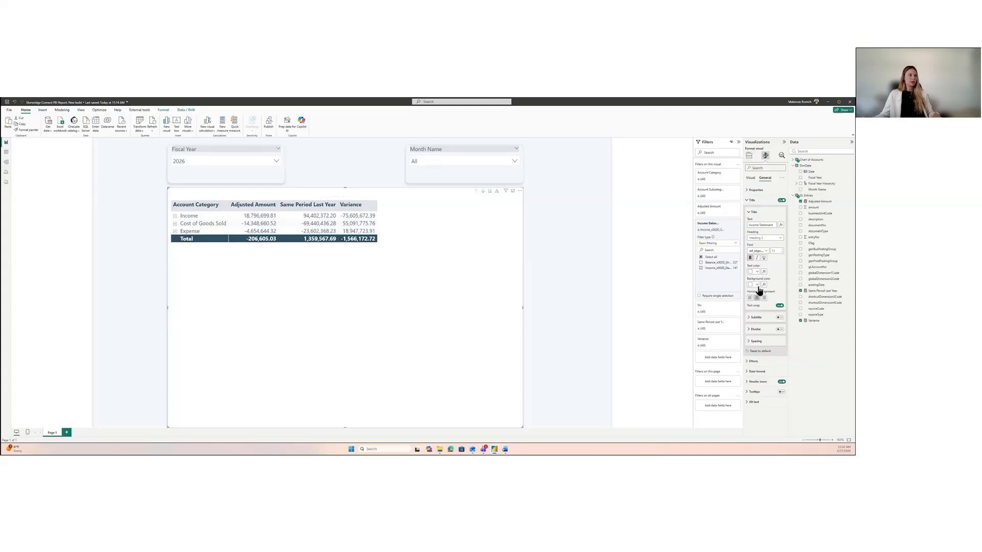
{"action": "left_click", "coordinate": [758, 285]}
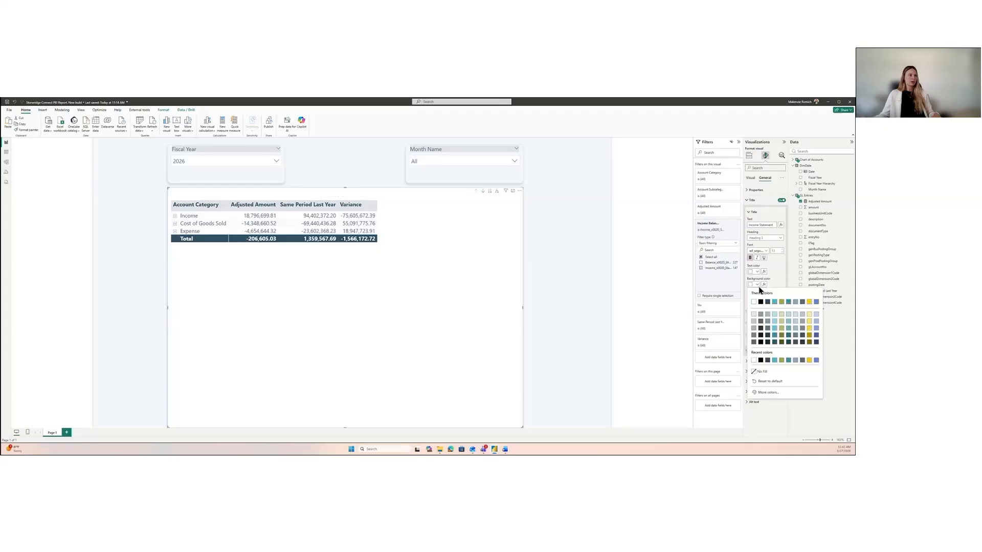
{"action": "left_click", "coordinate": [767, 361]}
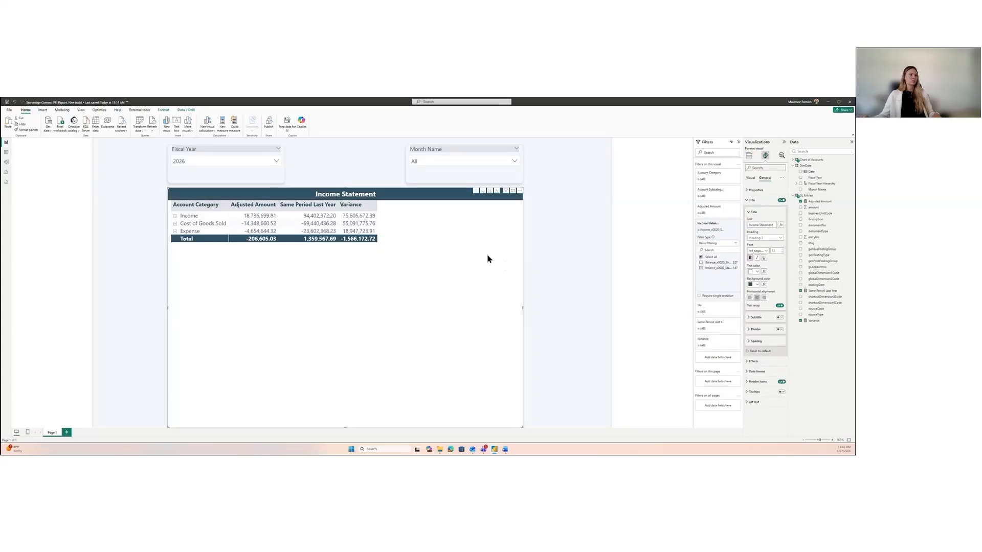
{"action": "left_click", "coordinate": [750, 201]}
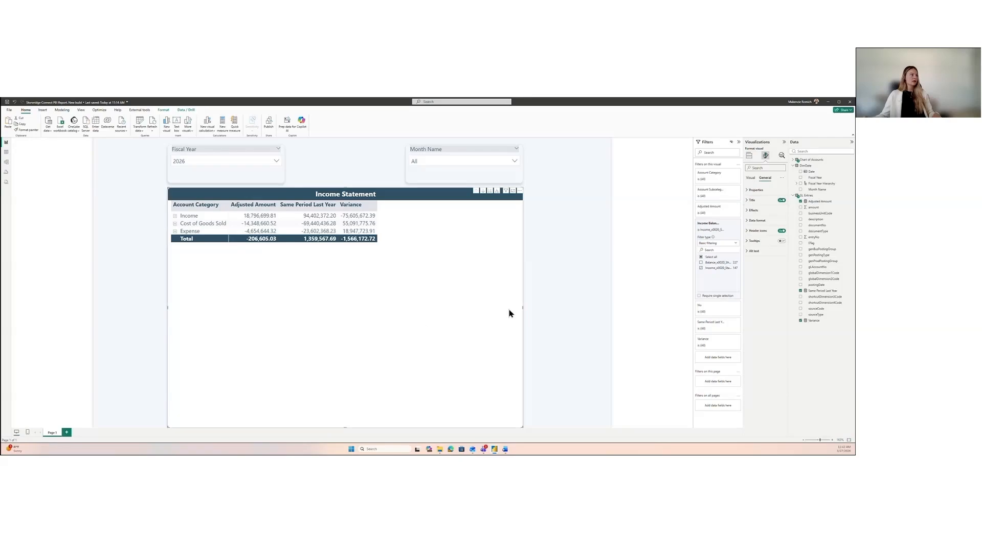
Step: Narrow the Income Statement matrix to fit its columns, center it beneath the slicers, shorten its height, and deselect it
{"action": "left_click_drag", "start_coordinate": [523, 307], "coordinate": [388, 310]}
{"action": "left_click_drag", "start_coordinate": [298, 194], "coordinate": [370, 194]}
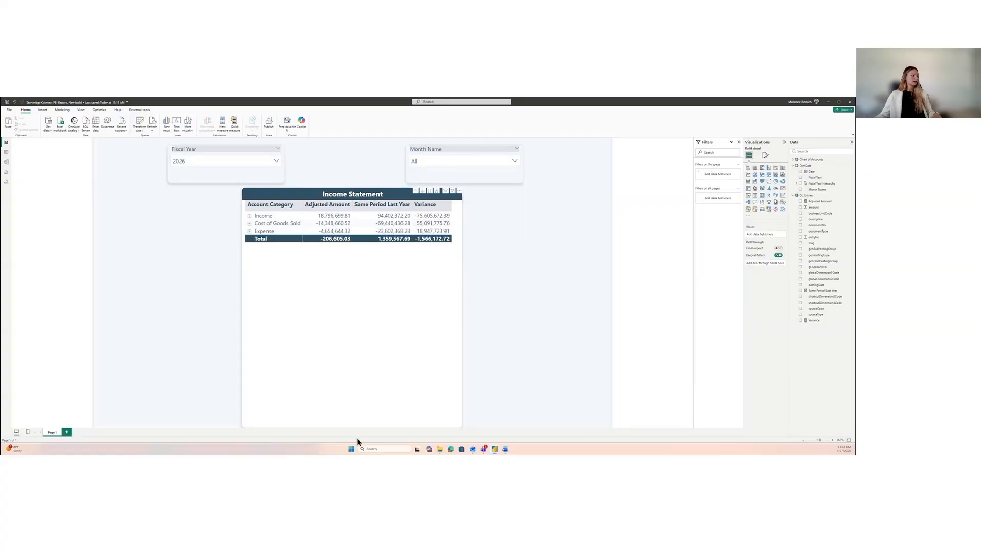
{"action": "left_click_drag", "start_coordinate": [352, 427], "coordinate": [357, 392]}
{"action": "left_click", "coordinate": [534, 309]}
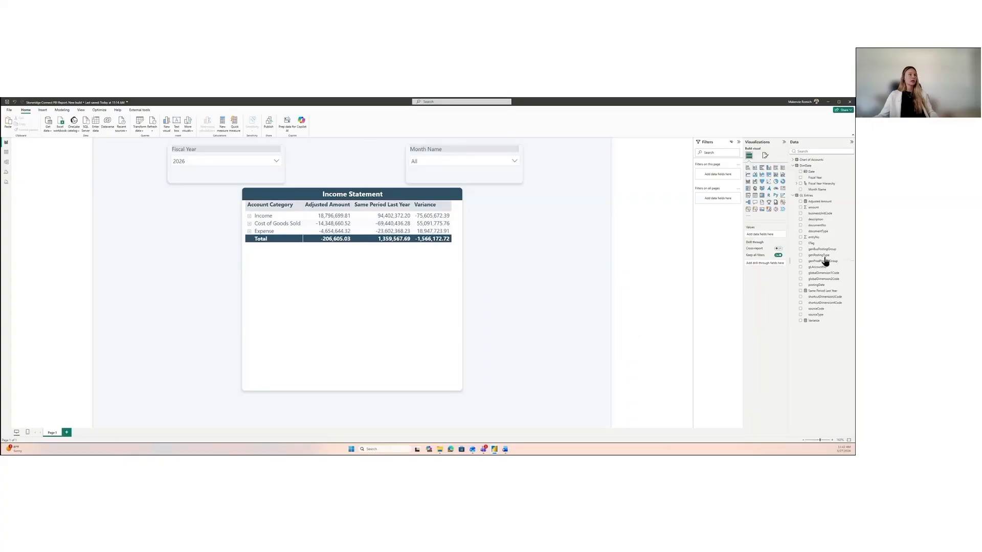
Step: Insert a KPI visual, shrink it to a small card, and place it beside the matrix's Account Category column
{"action": "left_click", "coordinate": [783, 190]}
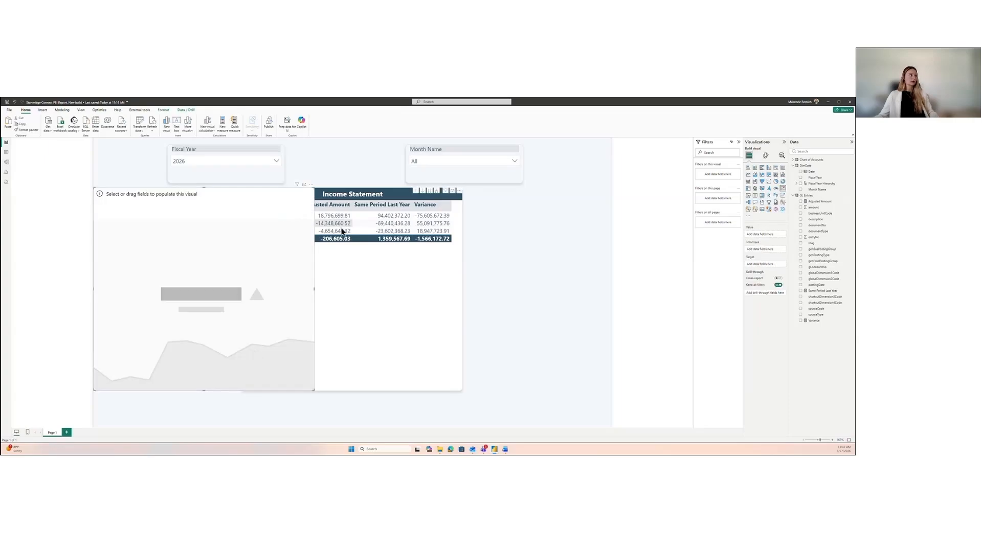
{"action": "left_click_drag", "start_coordinate": [169, 276], "coordinate": [464, 276]}
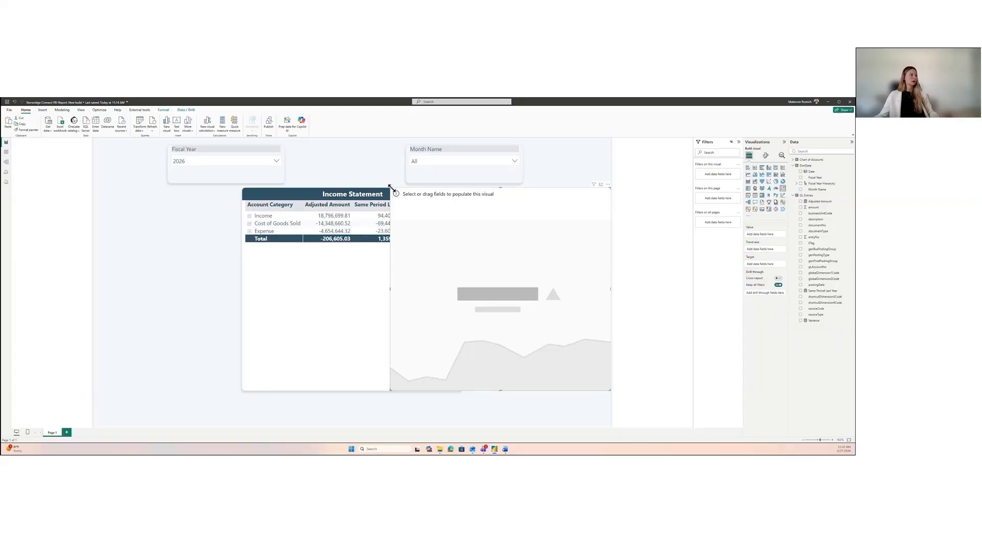
{"action": "left_click_drag", "start_coordinate": [389, 187], "coordinate": [509, 323]}
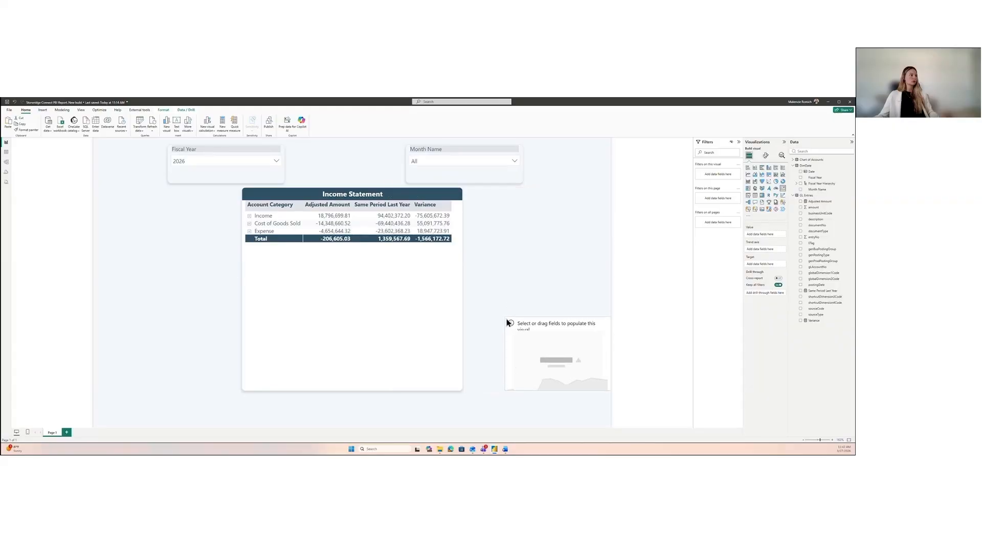
{"action": "left_click_drag", "start_coordinate": [557, 348], "coordinate": [167, 230]}
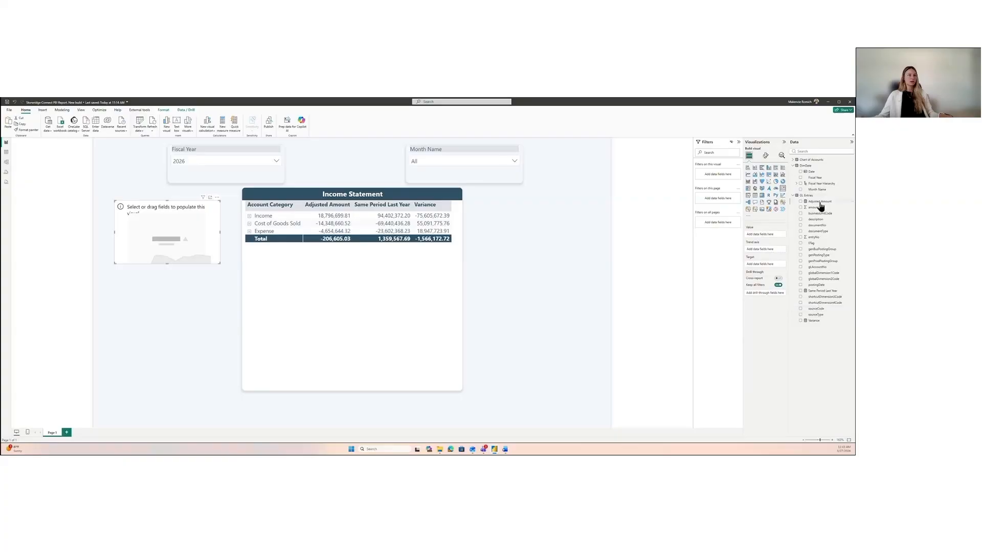
Step: Give the KPI Adjusted Amount as its value, Fiscal Year as its trend axis, and Same Period Last Year as its target
{"action": "left_click_drag", "start_coordinate": [819, 202], "coordinate": [777, 238]}
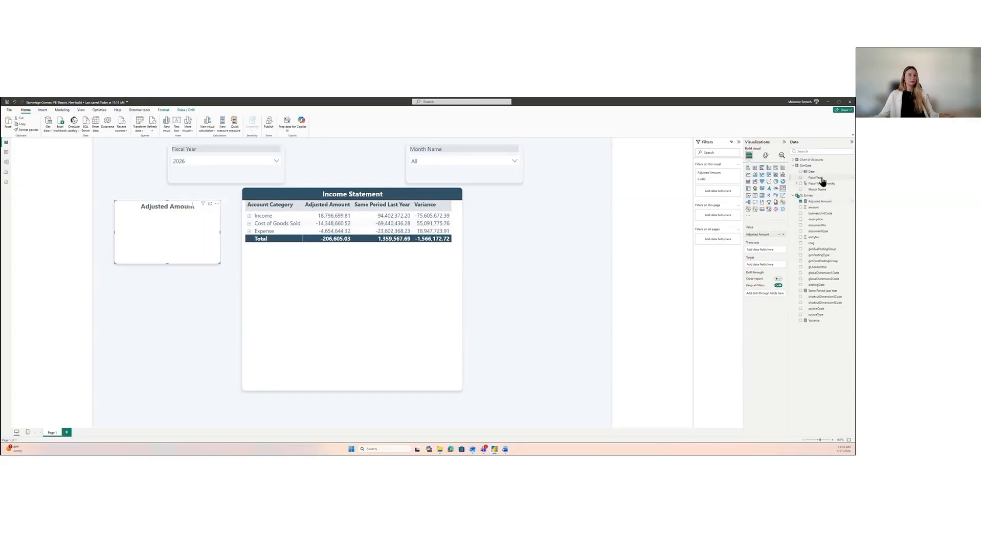
{"action": "left_click_drag", "start_coordinate": [821, 180], "coordinate": [775, 254]}
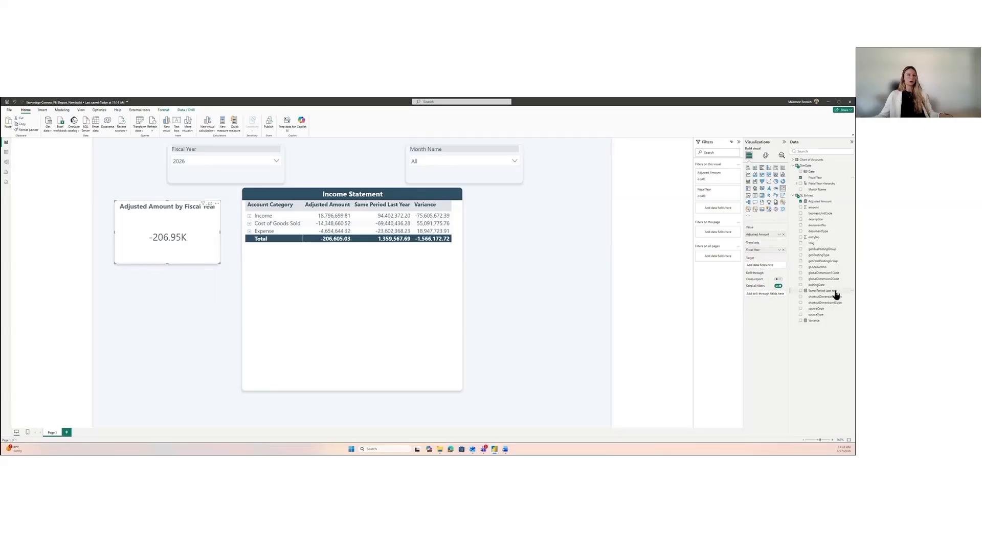
{"action": "left_click_drag", "start_coordinate": [835, 292], "coordinate": [780, 266]}
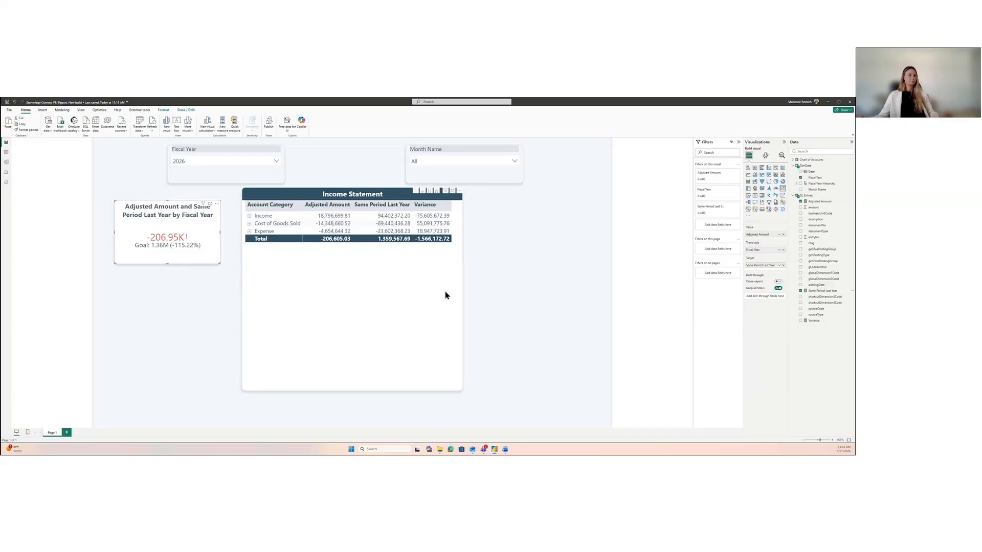
Step: Add Account Category from the Chart of Accounts table as a filter on the KPI and restrict it to Income
{"action": "left_click", "coordinate": [793, 167]}
{"action": "left_click", "coordinate": [793, 173]}
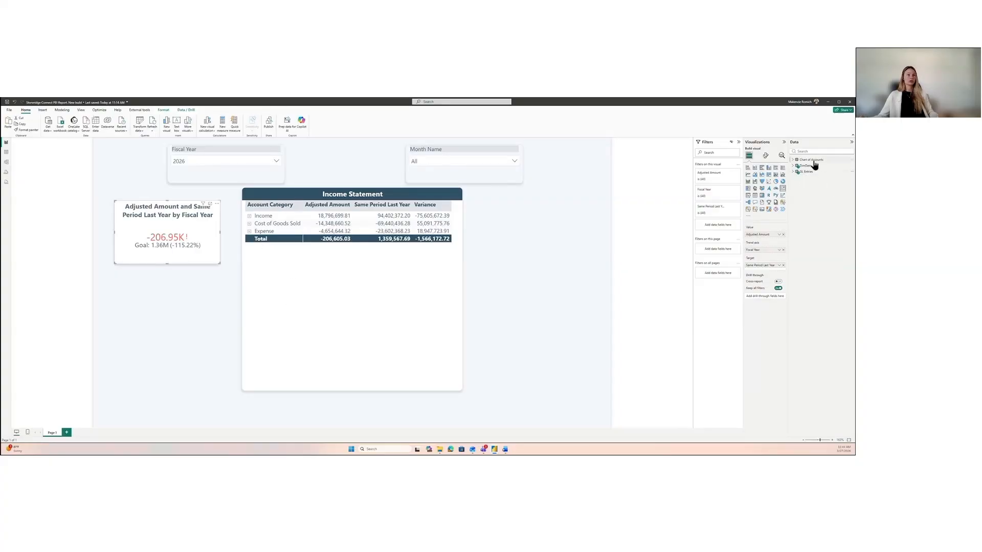
{"action": "left_click", "coordinate": [792, 160]}
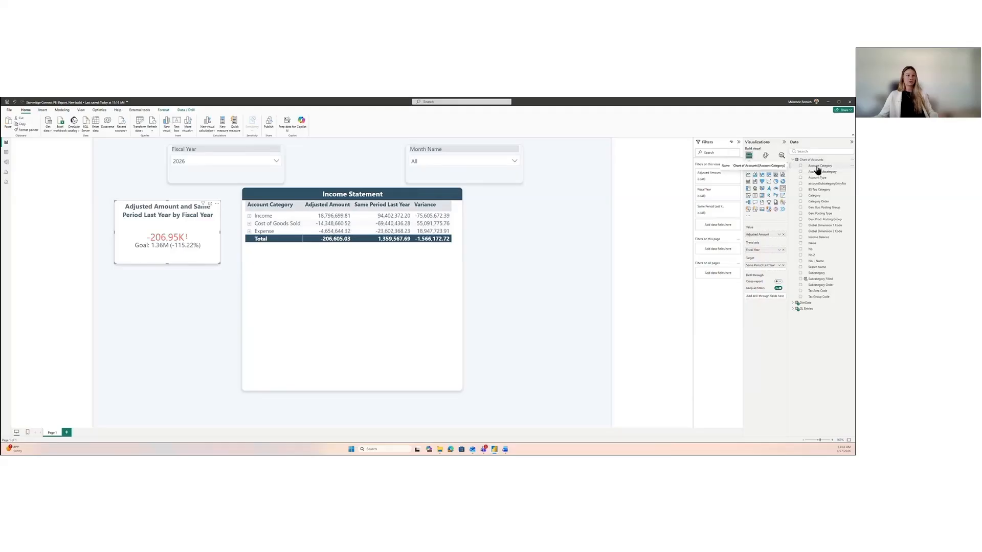
{"action": "left_click_drag", "start_coordinate": [816, 170], "coordinate": [735, 229]}
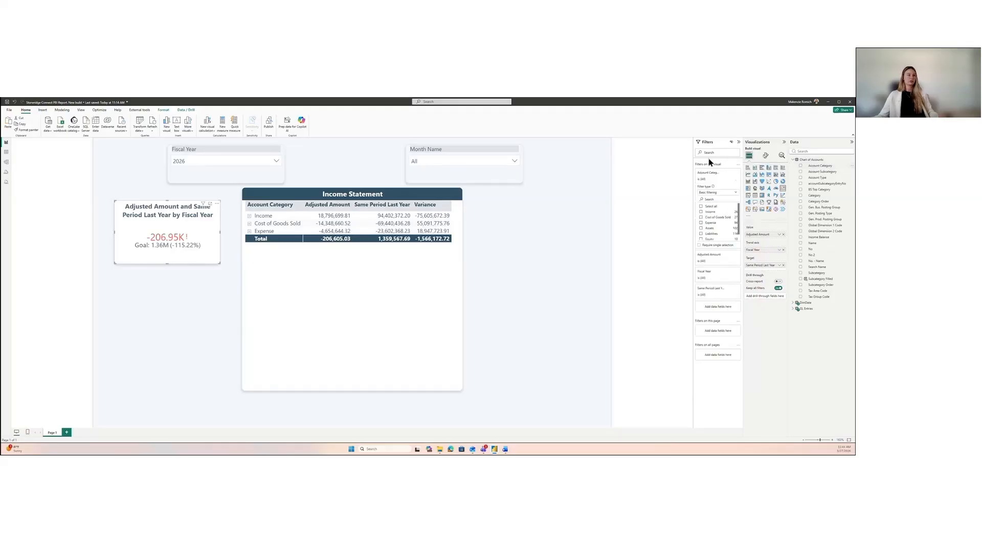
{"action": "left_click", "coordinate": [711, 212]}
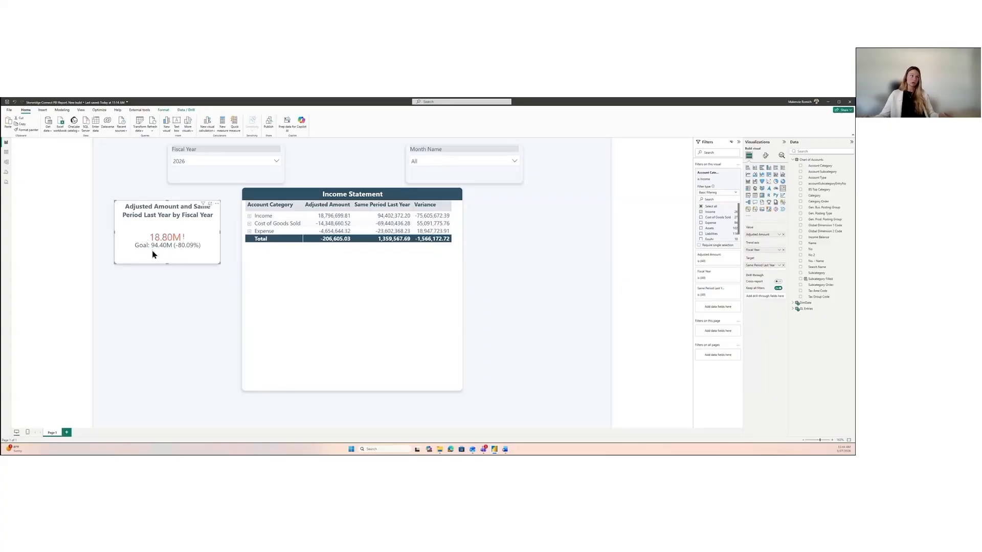
Step: Filter the report to January with the Month Name slicer
{"action": "left_click", "coordinate": [503, 160]}
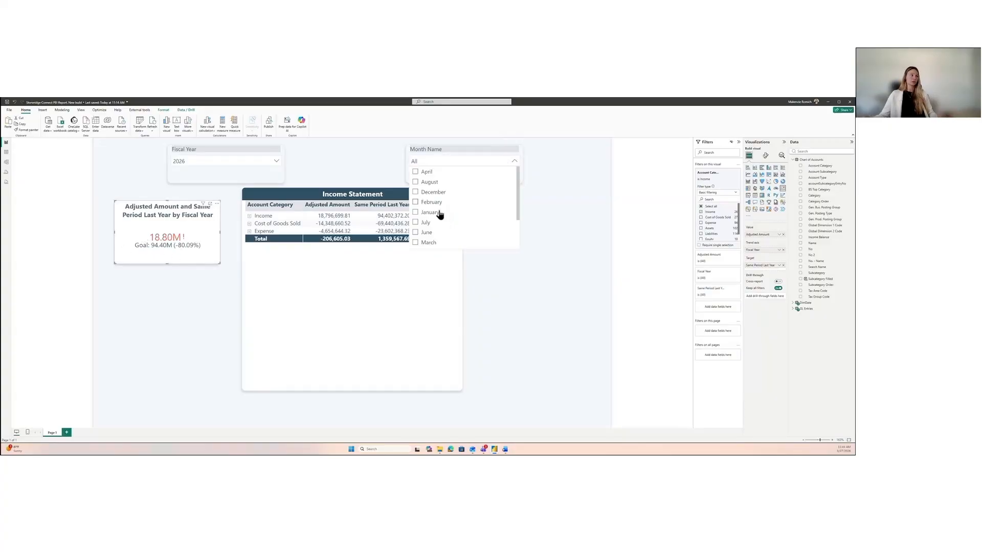
{"action": "left_click", "coordinate": [435, 213]}
{"action": "left_click", "coordinate": [518, 165]}
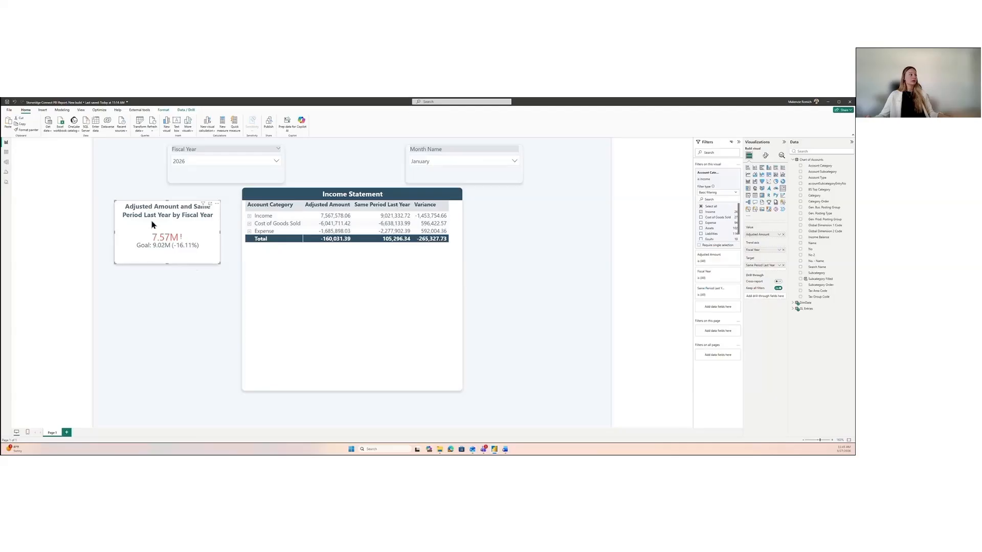
Step: Replace the KPI's title text with "Income"
{"action": "left_click", "coordinate": [765, 156]}
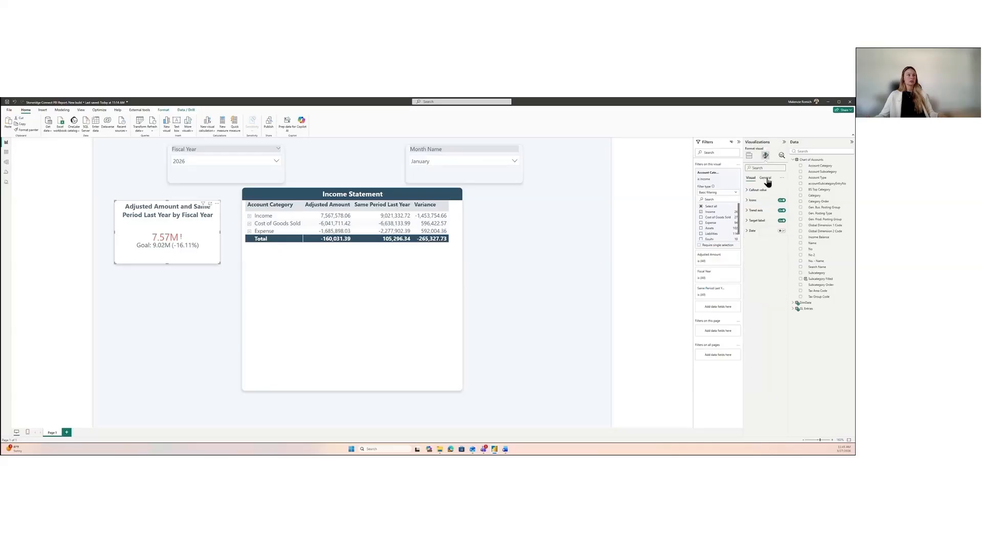
{"action": "left_click", "coordinate": [766, 178]}
{"action": "left_click", "coordinate": [755, 201]}
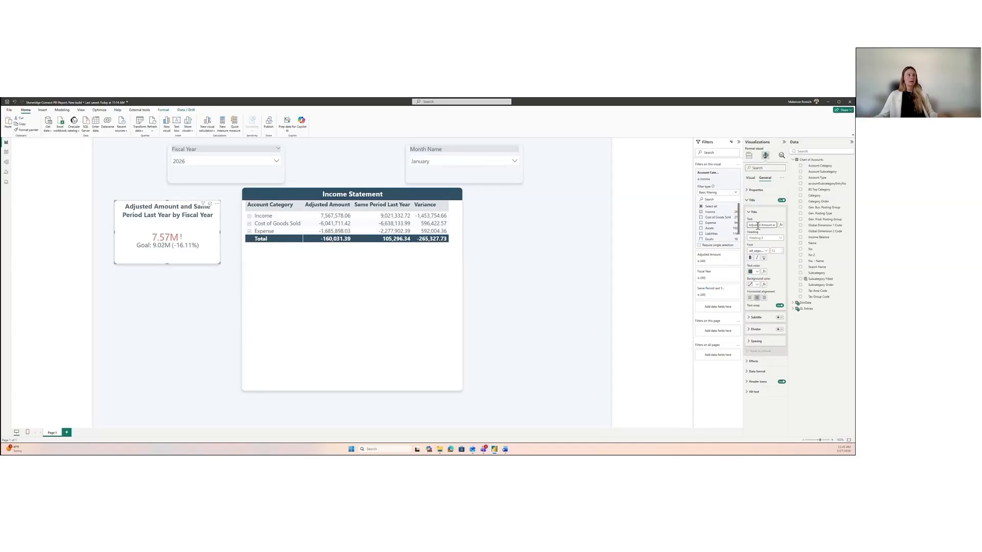
{"action": "triple_click", "coordinate": [760, 225]}
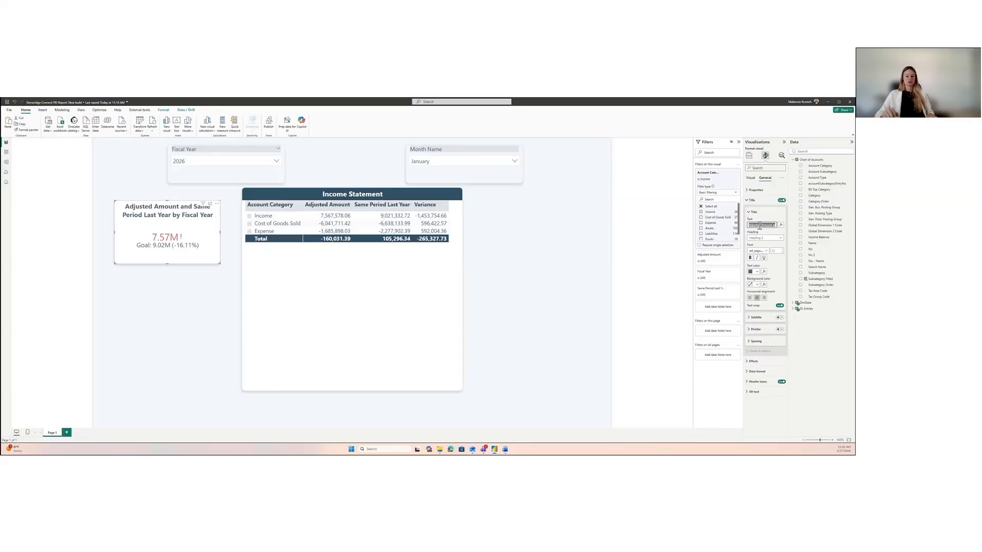
{"action": "key", "text": "BackSpace"}
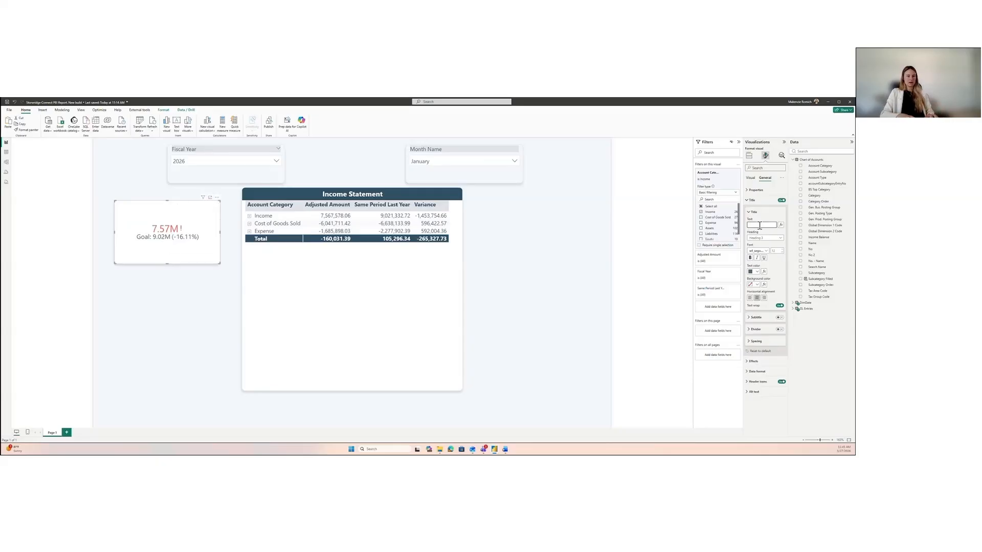
{"action": "type", "text": "Income"}
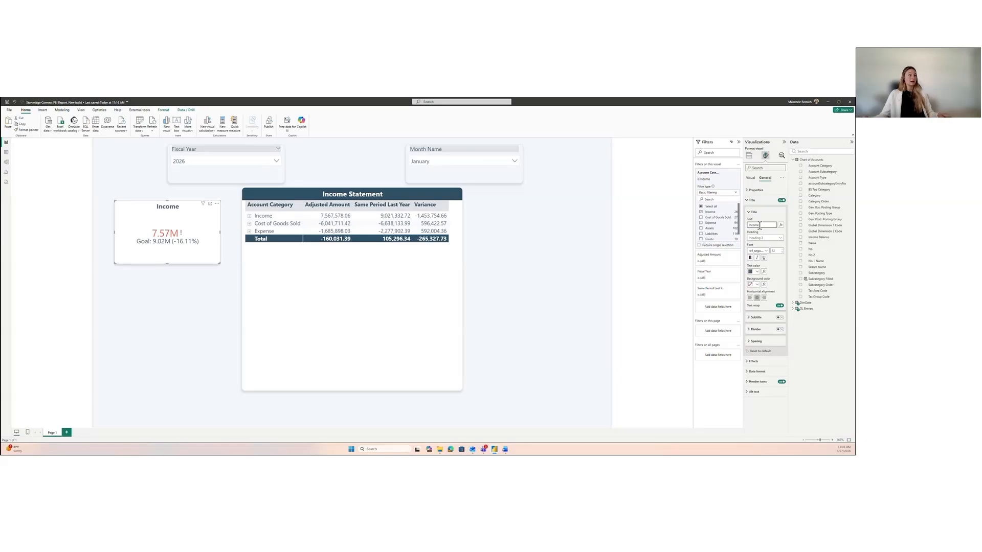
Step: Format the KPI title as bold white text on the same dark blue background as the matrix title, and deselect the KPI
{"action": "left_click", "coordinate": [776, 270]}
{"action": "left_click", "coordinate": [749, 257]}
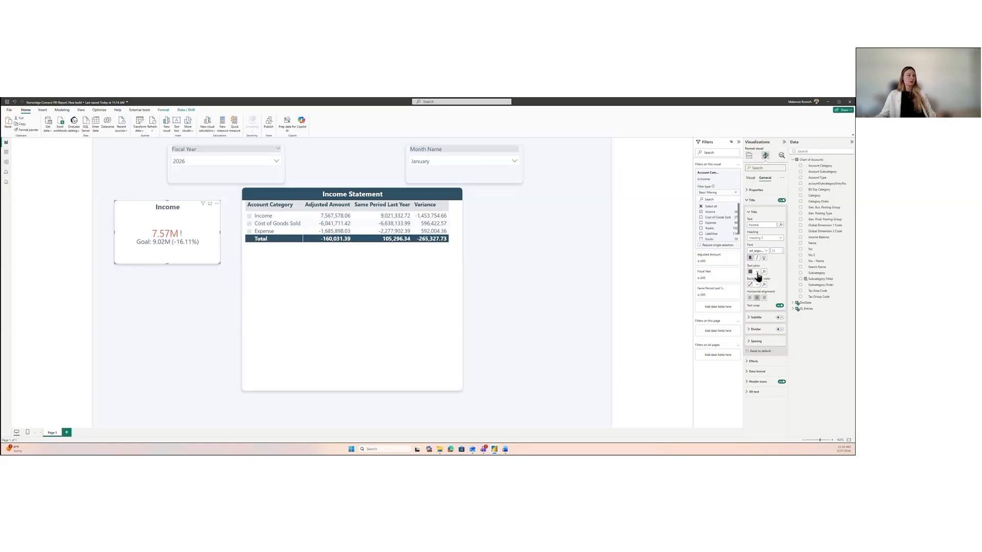
{"action": "left_click", "coordinate": [757, 273]}
{"action": "left_click", "coordinate": [755, 289]}
{"action": "left_click", "coordinate": [756, 285]}
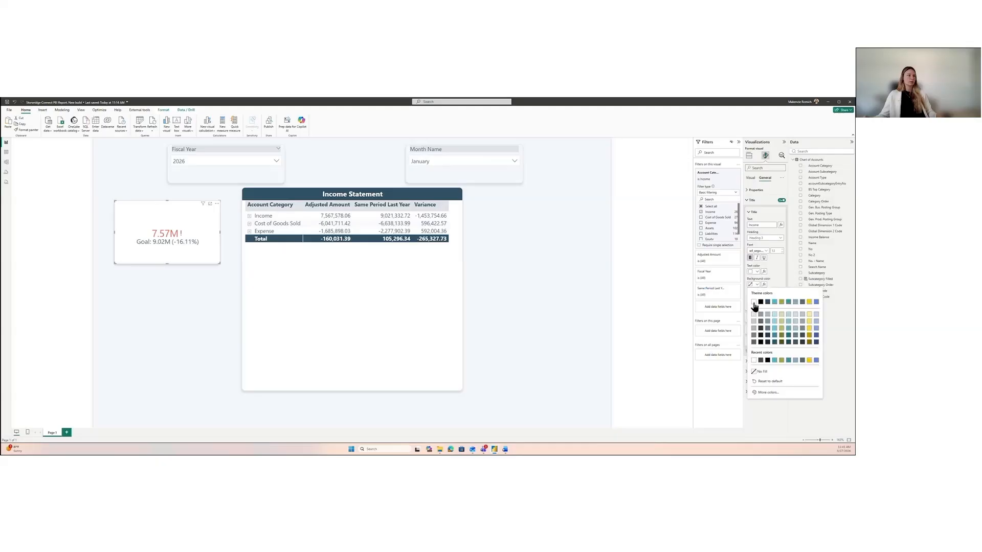
{"action": "left_click", "coordinate": [760, 361]}
{"action": "left_click", "coordinate": [110, 262]}
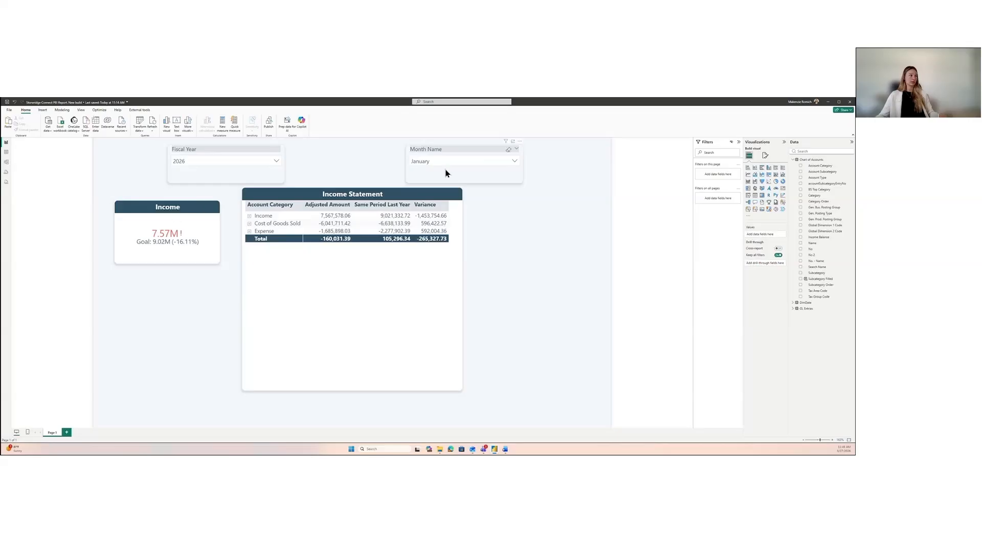
Step: Duplicate the Income KPI, place the copy on the opposite side of the matrix at the same height, and deselect it
{"action": "left_click", "coordinate": [169, 210]}
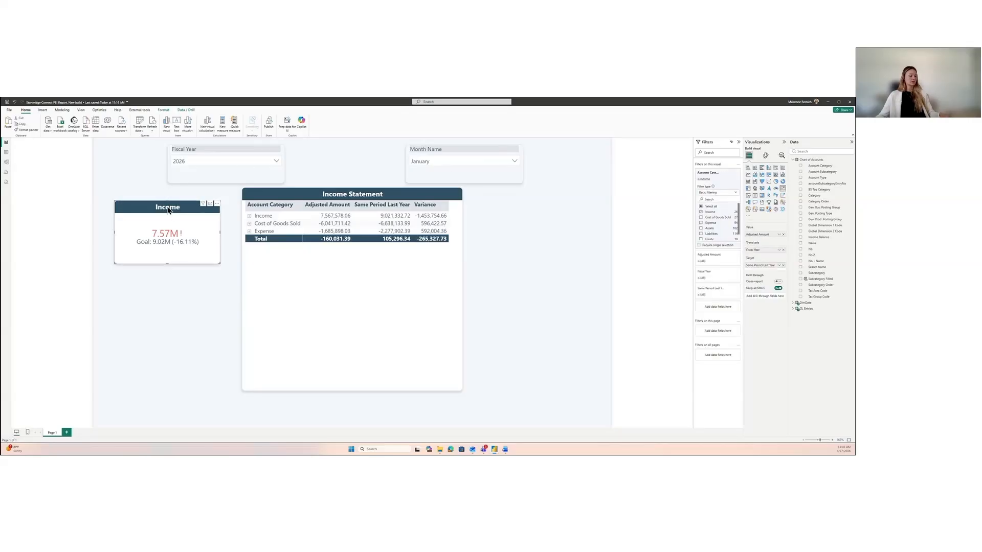
{"action": "key", "text": "ctrl+c"}
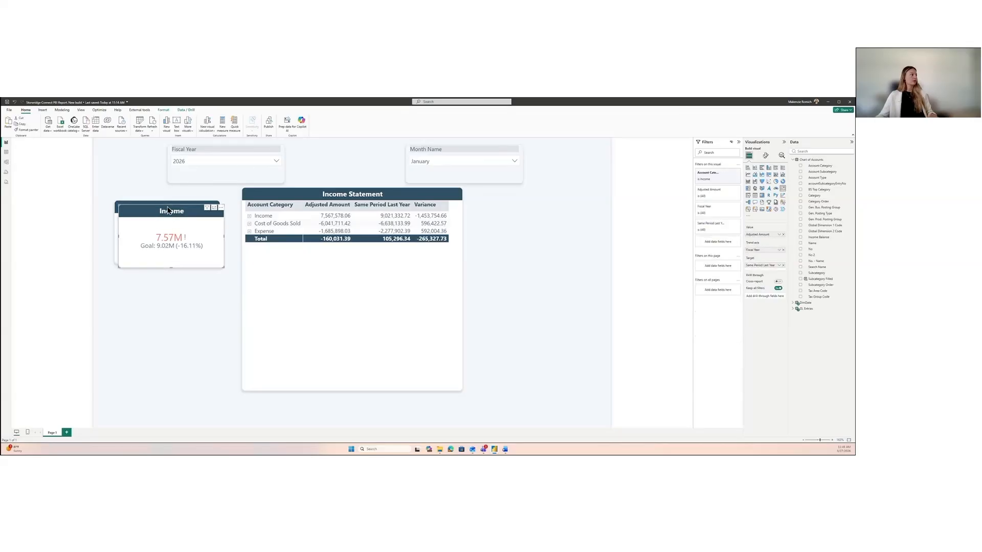
{"action": "key", "text": "ctrl+v"}
{"action": "left_click_drag", "start_coordinate": [169, 212], "coordinate": [529, 211]}
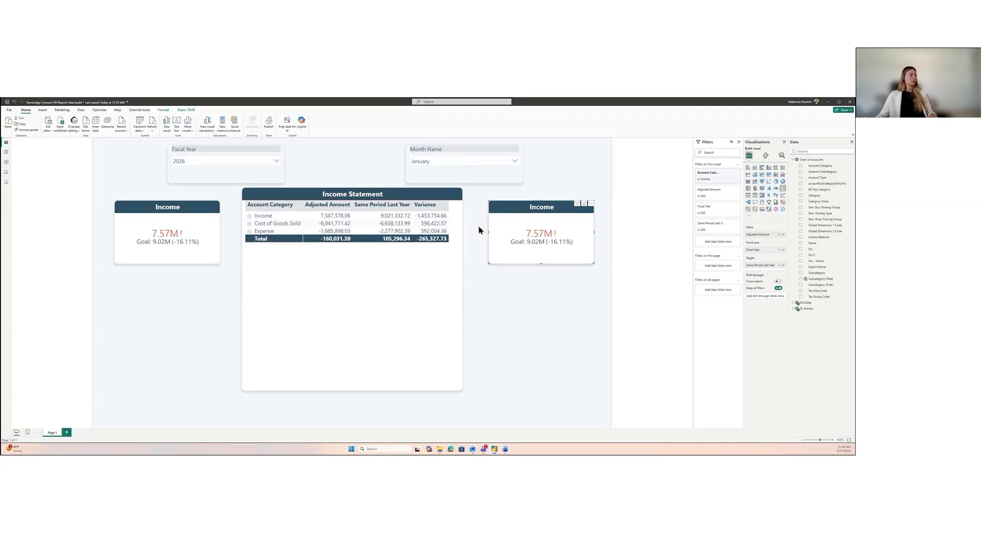
{"action": "left_click", "coordinate": [505, 332]}
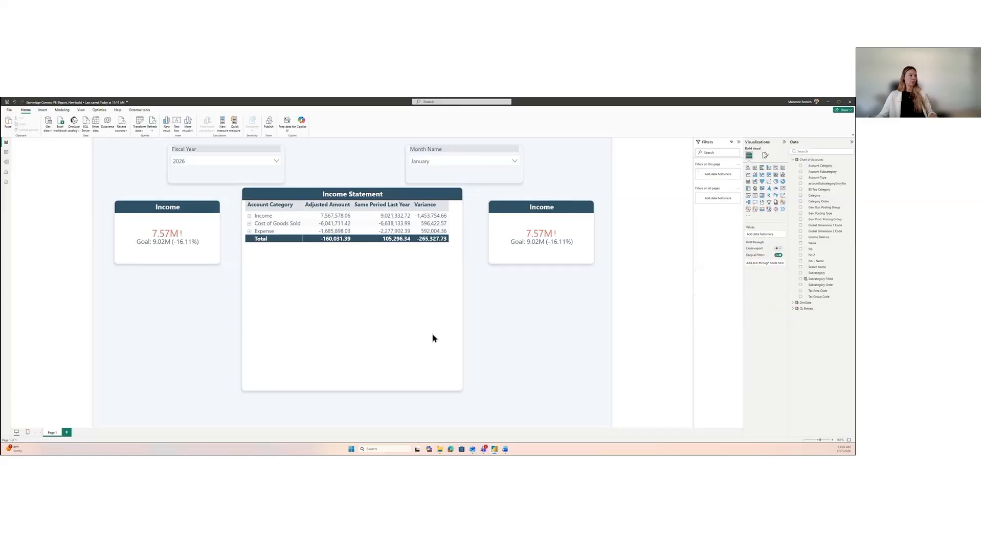
Step: Add a measure to the GL Entries table using the copied YTD Amount formula, with CALCULATE and a DimDate filter for the fiscal year to date
{"action": "left_click", "coordinate": [537, 215]}
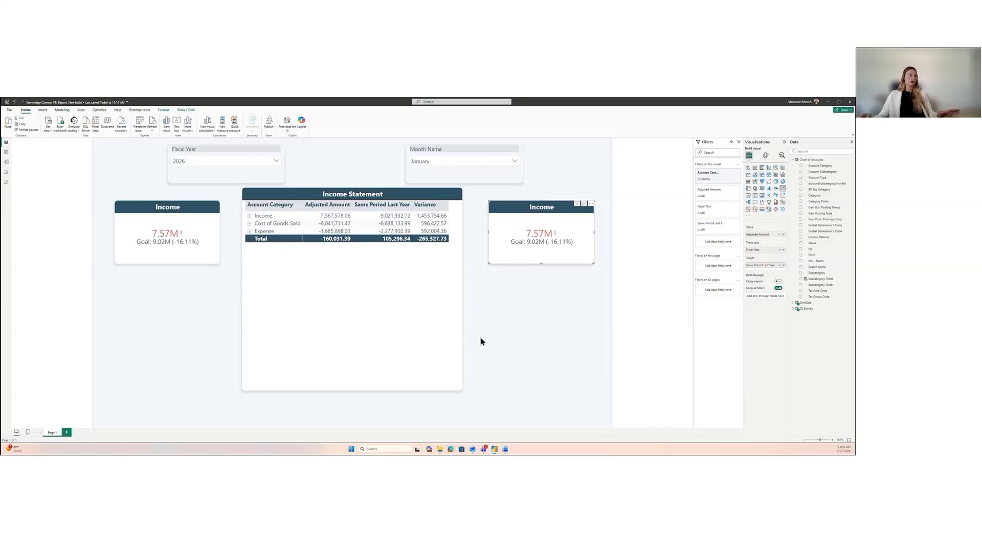
{"action": "left_click", "coordinate": [791, 309]}
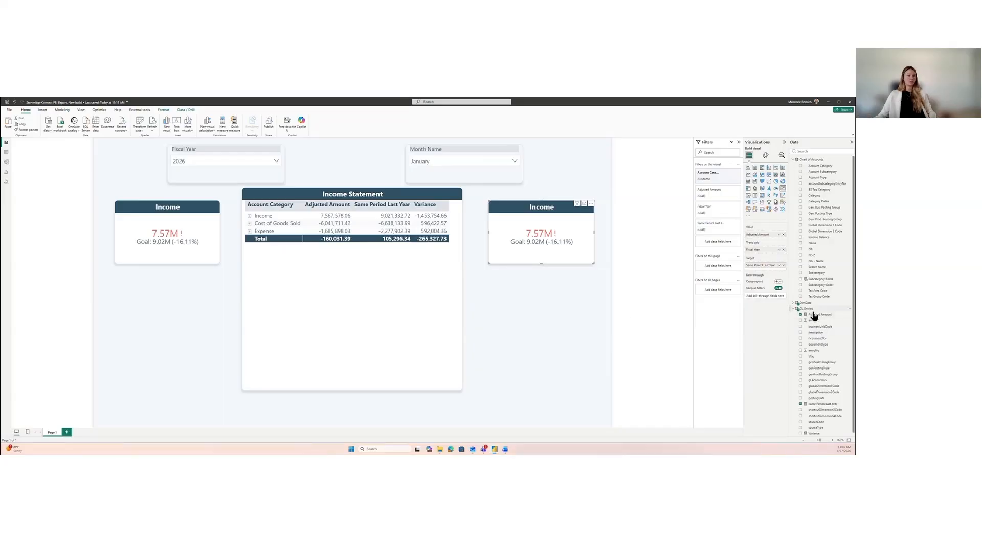
{"action": "right_click", "coordinate": [805, 309]}
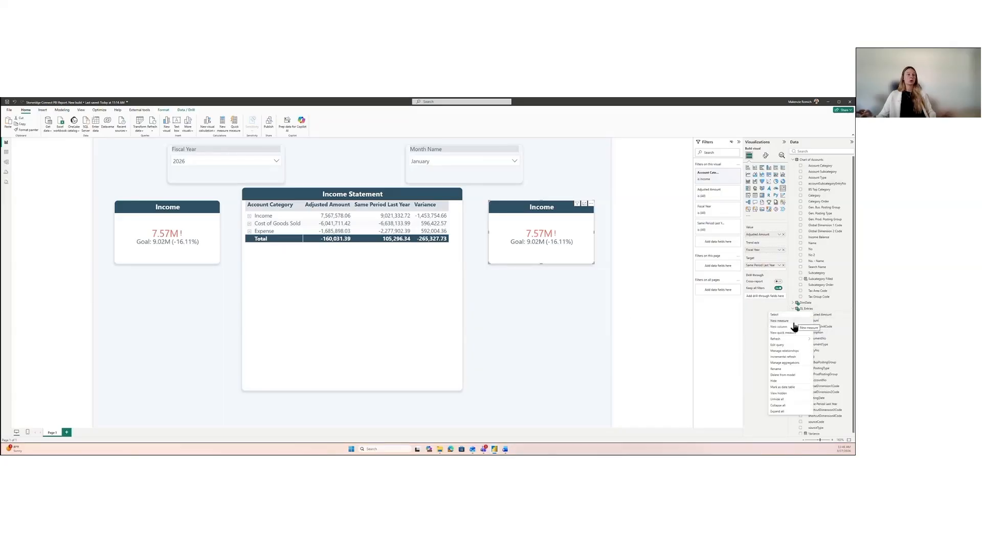
{"action": "left_click", "coordinate": [793, 323]}
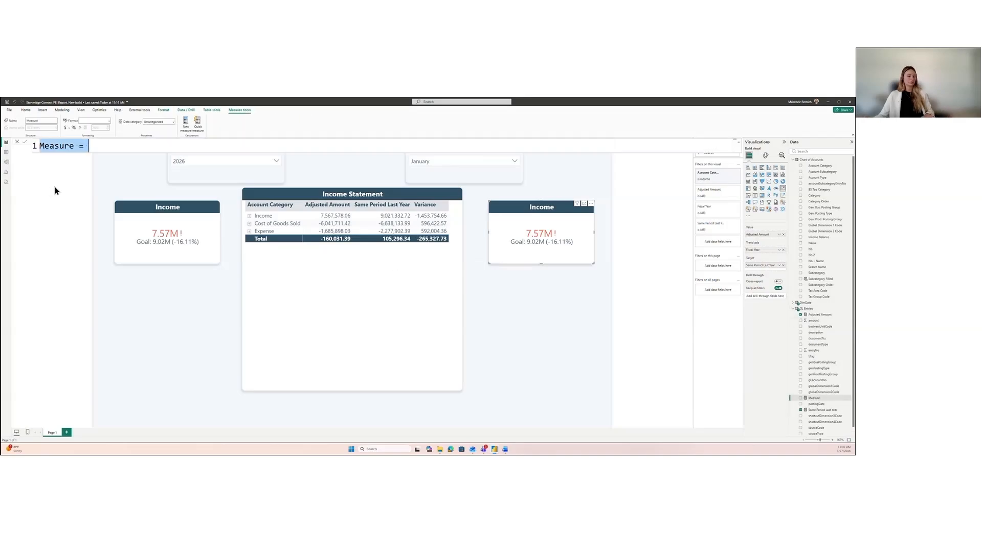
{"action": "key", "text": "ctrl+a"}
{"action": "key", "text": "ctrl+v"}
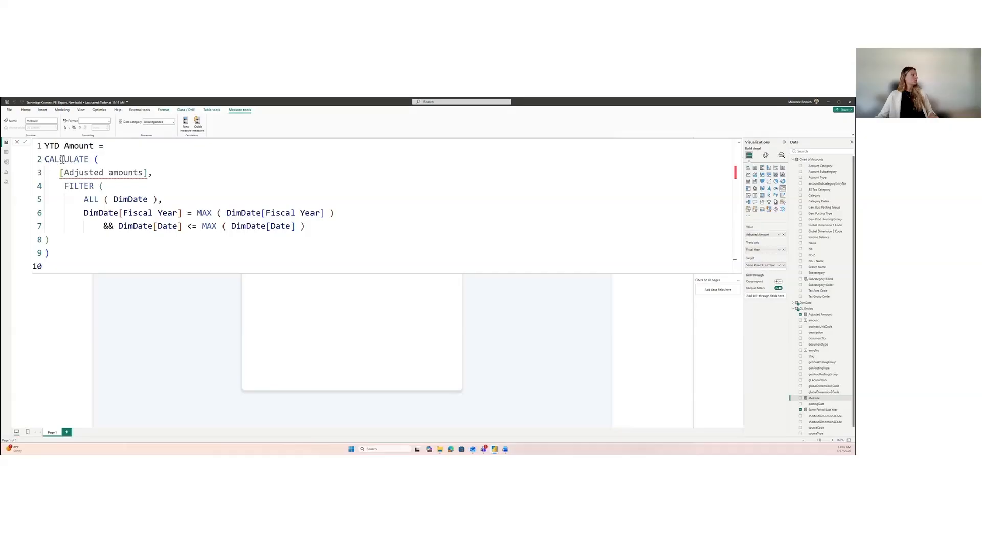
Step: Correct the YTD Amount formula's measure reference to [Adjusted Amount], review its date condition, commit the measure and close the formula editor
{"action": "double_click", "coordinate": [145, 173]}
{"action": "type", "text": "Amount"}
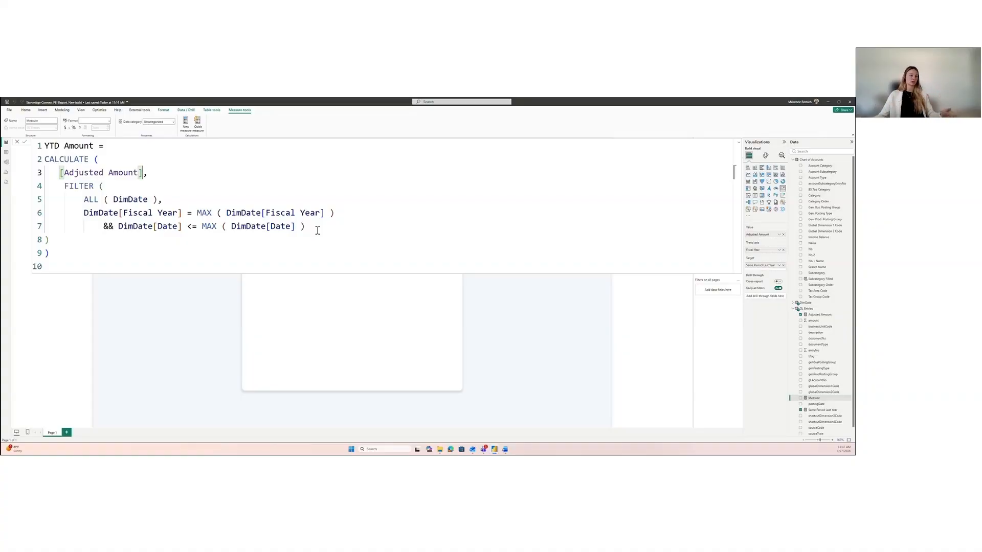
{"action": "left_click_drag", "start_coordinate": [118, 226], "coordinate": [168, 226]}
{"action": "left_click", "coordinate": [210, 226]}
{"action": "left_click_drag", "start_coordinate": [240, 226], "coordinate": [281, 225]}
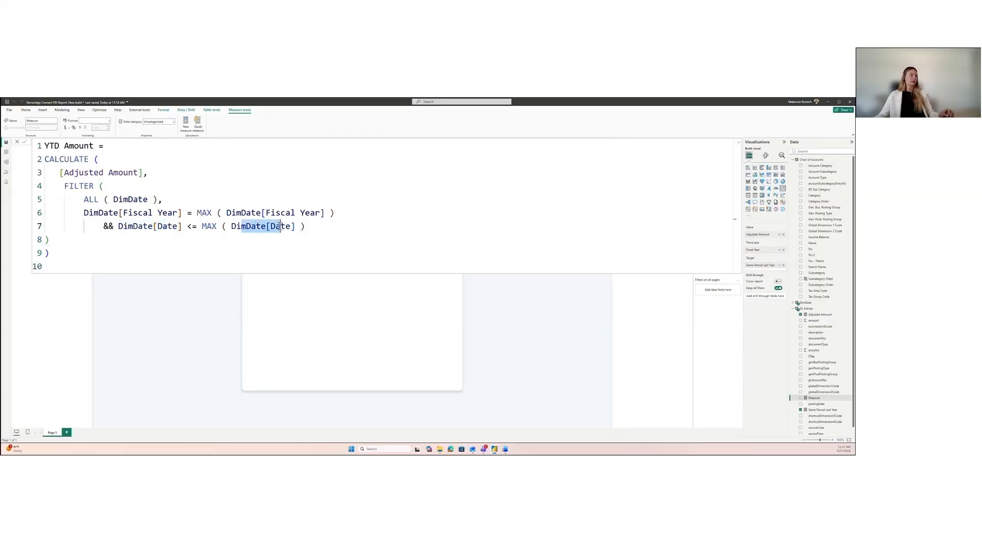
{"action": "left_click", "coordinate": [272, 226]}
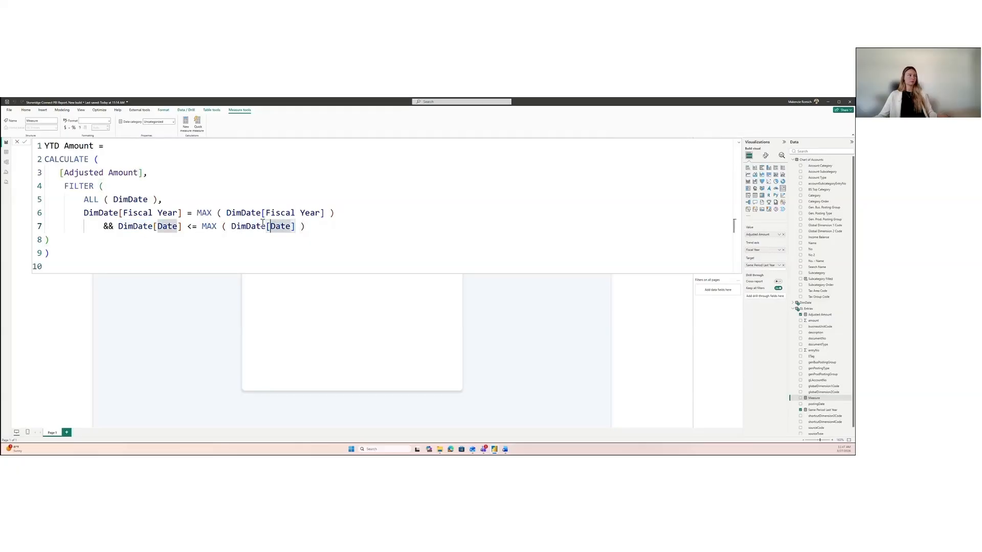
{"action": "key", "text": "Return"}
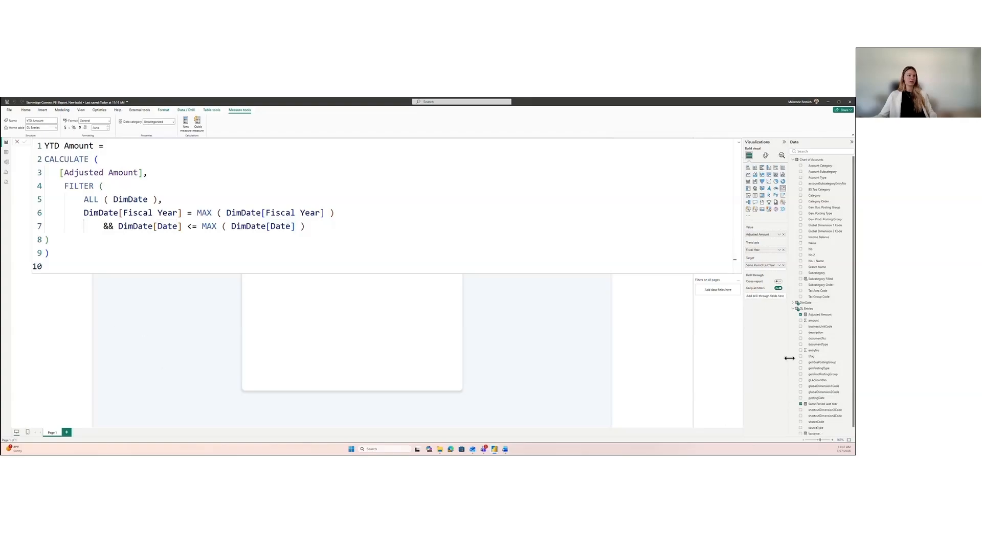
{"action": "left_click", "coordinate": [17, 143]}
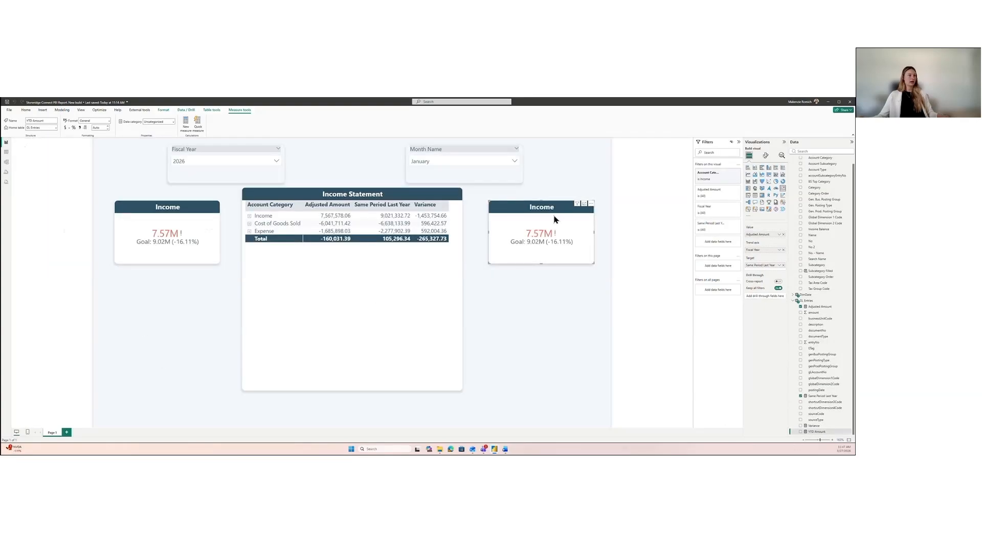
Step: Remove Adjusted Amount and Same Period Last Year from the duplicated Income KPI and use YTD Amount as its value
{"action": "left_click_drag", "start_coordinate": [761, 236], "coordinate": [791, 259]}
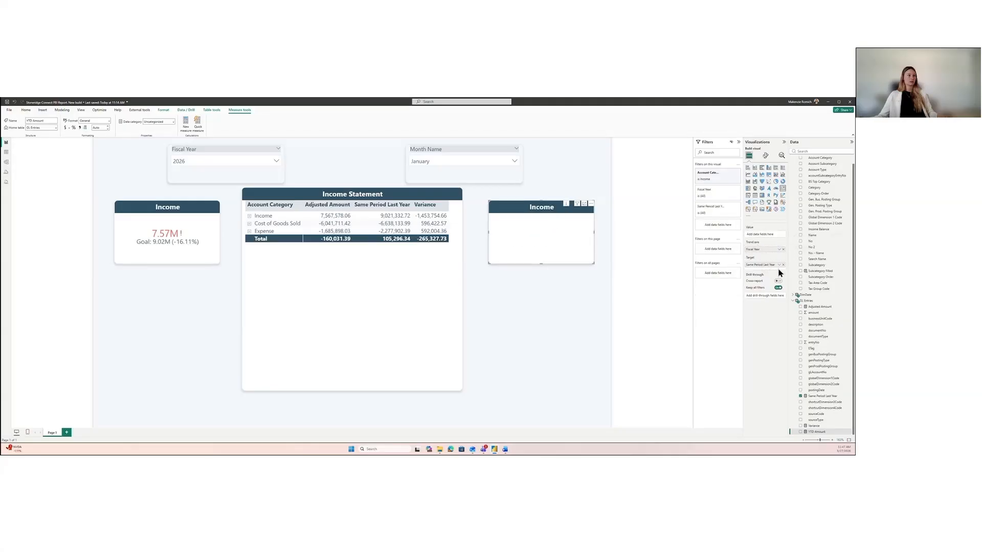
{"action": "left_click", "coordinate": [783, 265]}
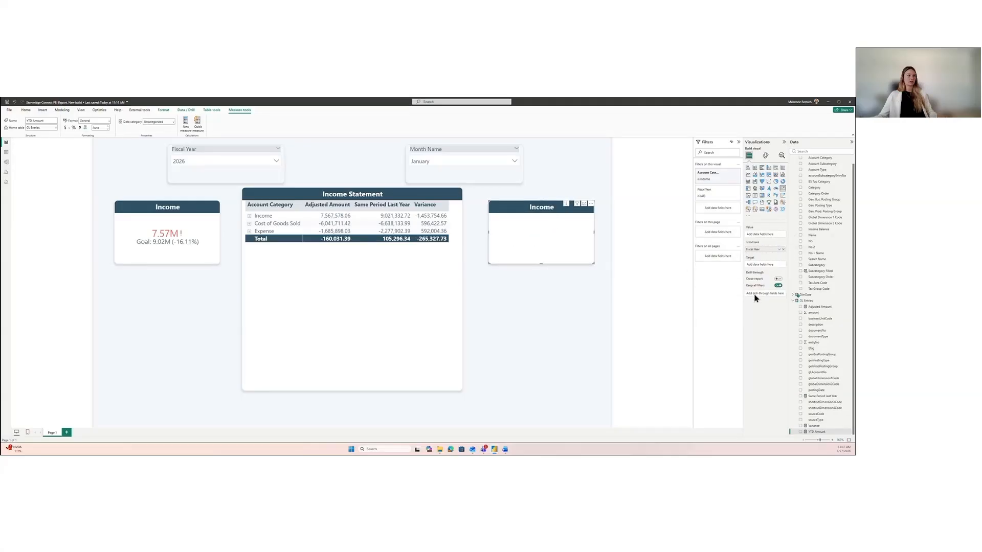
{"action": "left_click_drag", "start_coordinate": [751, 250], "coordinate": [753, 256]}
{"action": "left_click_drag", "start_coordinate": [815, 438], "coordinate": [760, 241]}
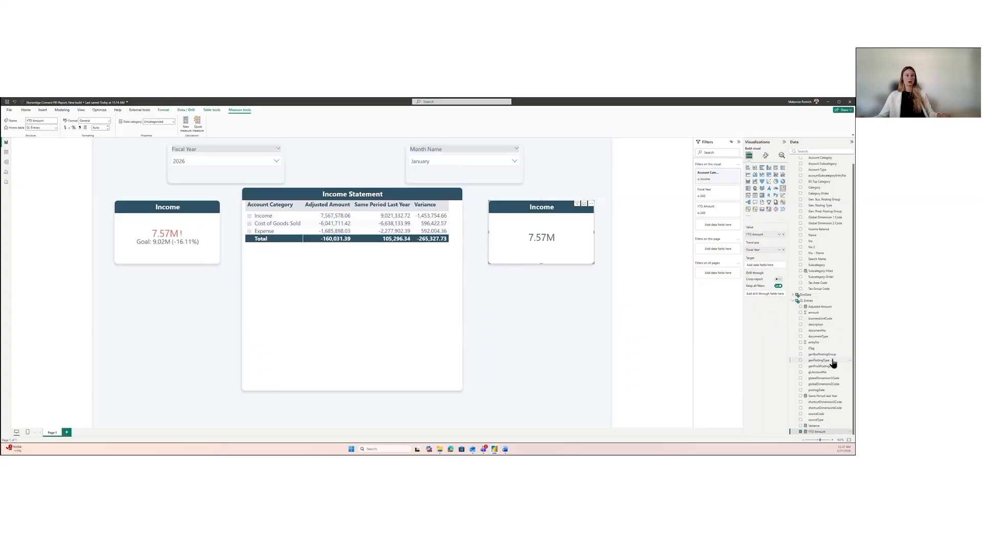
Step: Create the YTD SPLY Amount measure from the copied formula based on [Same Period Last Year], review it, commit it and close the formula editor
{"action": "left_click", "coordinate": [800, 432]}
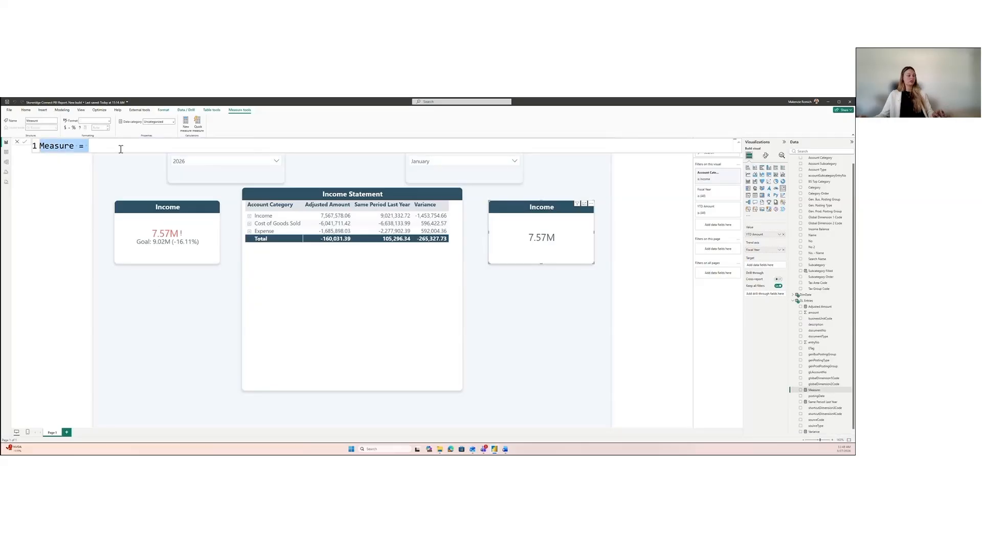
{"action": "key", "text": "ctrl+v"}
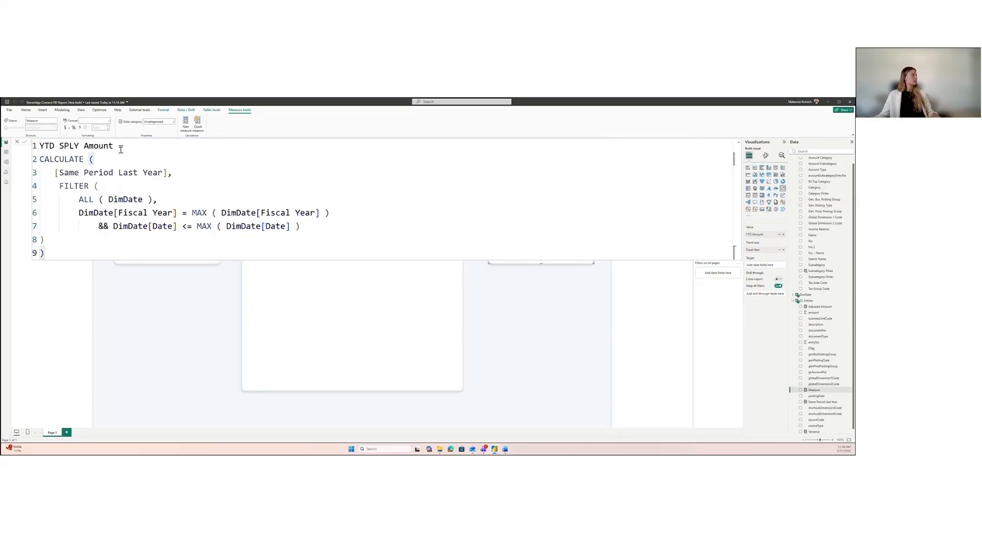
{"action": "double_click", "coordinate": [60, 173]}
{"action": "left_click_drag", "start_coordinate": [41, 159], "coordinate": [75, 173]}
{"action": "left_click_drag", "start_coordinate": [153, 173], "coordinate": [163, 172]}
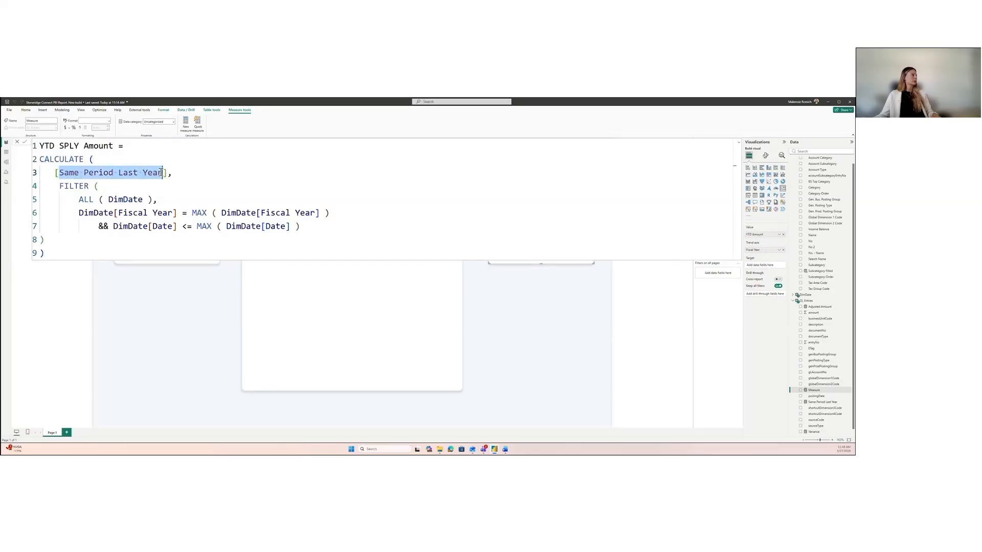
{"action": "left_click_drag", "start_coordinate": [191, 213], "coordinate": [308, 212]}
{"action": "left_click_drag", "start_coordinate": [197, 226], "coordinate": [281, 227]}
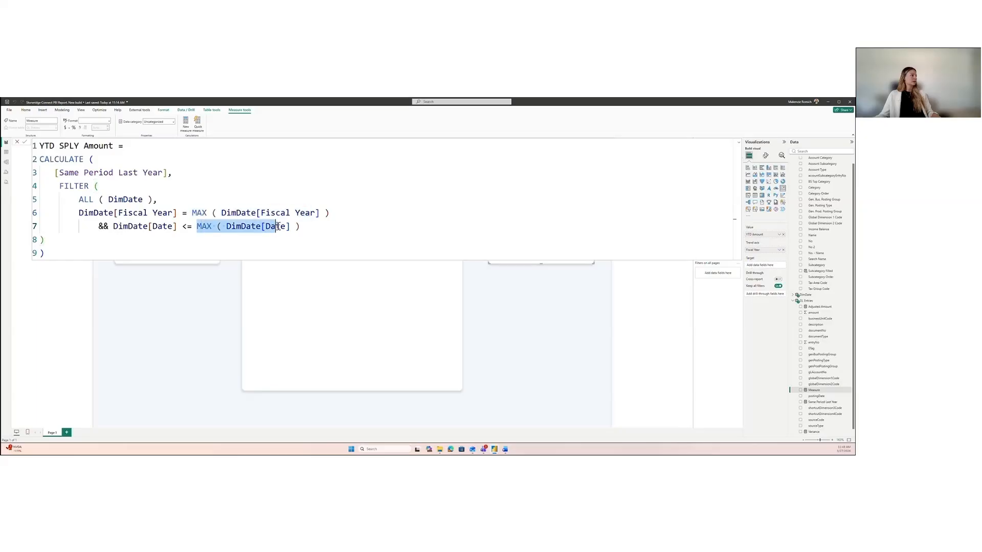
{"action": "left_click", "coordinate": [26, 143]}
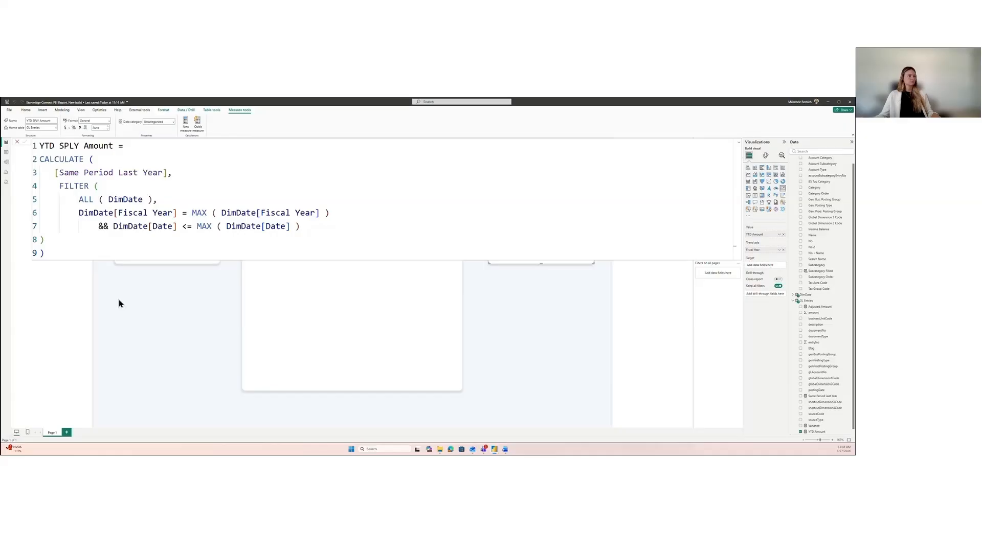
{"action": "left_click", "coordinate": [17, 143]}
Step: Set the YTD SPLY Amount measure as the target of the duplicated Income KPI
{"action": "scroll", "coordinate": [828, 346], "scroll_direction": "down", "scroll_amount": 2}
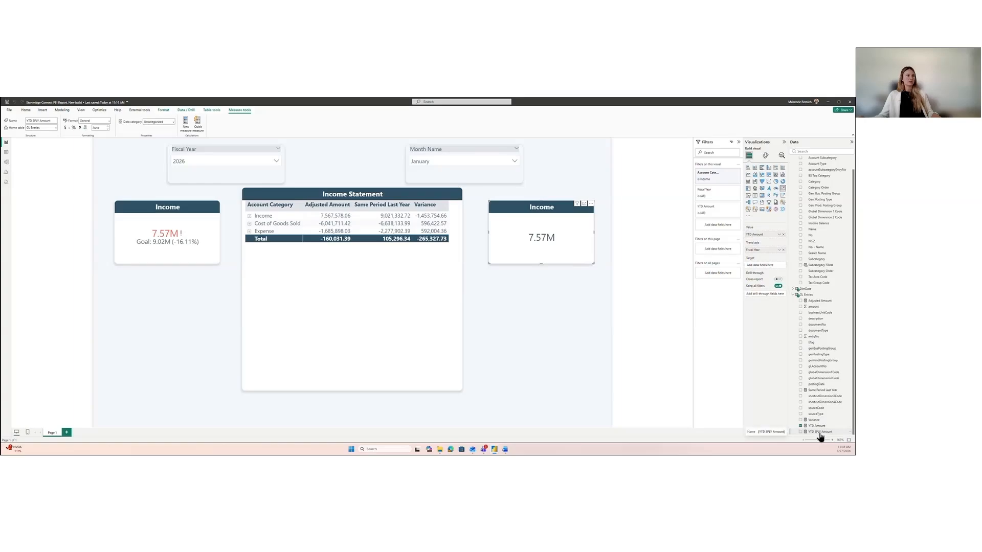
{"action": "left_click_drag", "start_coordinate": [822, 436], "coordinate": [767, 266]}
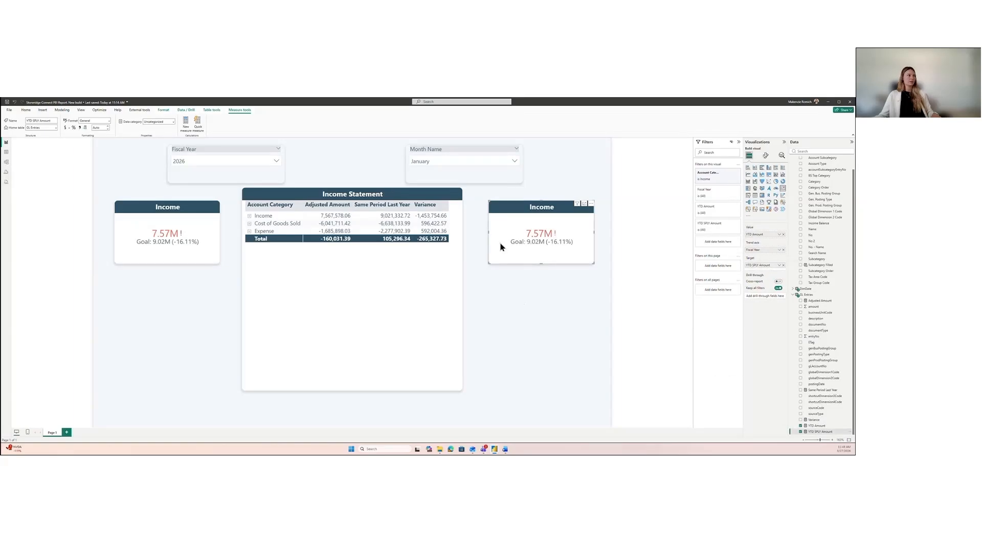
Step: Clear the January selection in the Month Name slicer and filter the report to March
{"action": "left_click", "coordinate": [510, 149]}
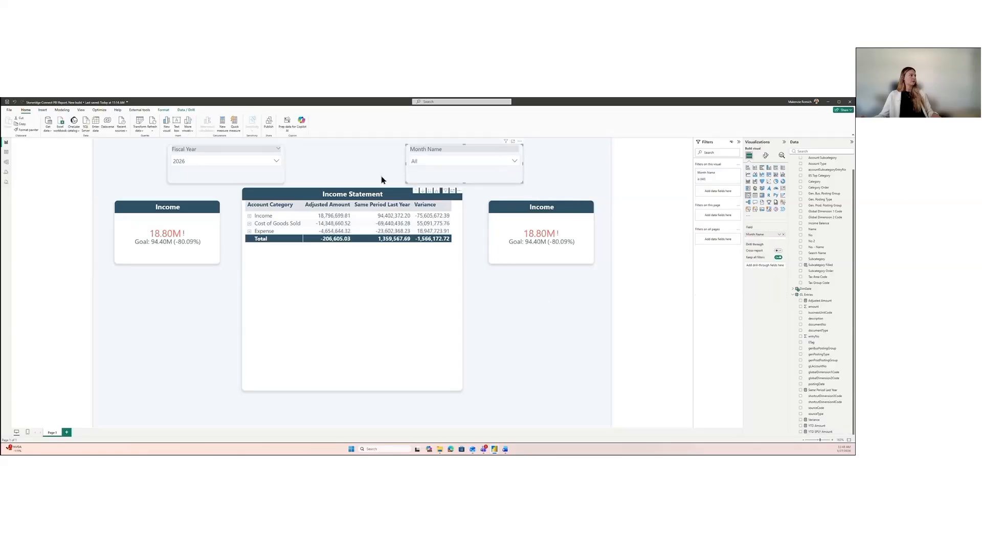
{"action": "left_click_drag", "start_coordinate": [452, 146], "coordinate": [452, 148]}
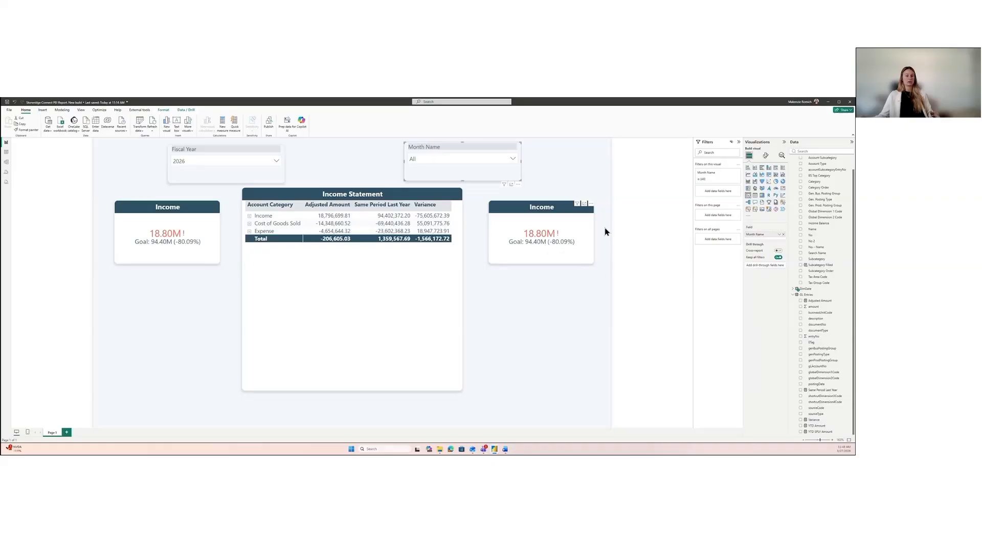
{"action": "left_click", "coordinate": [513, 160]}
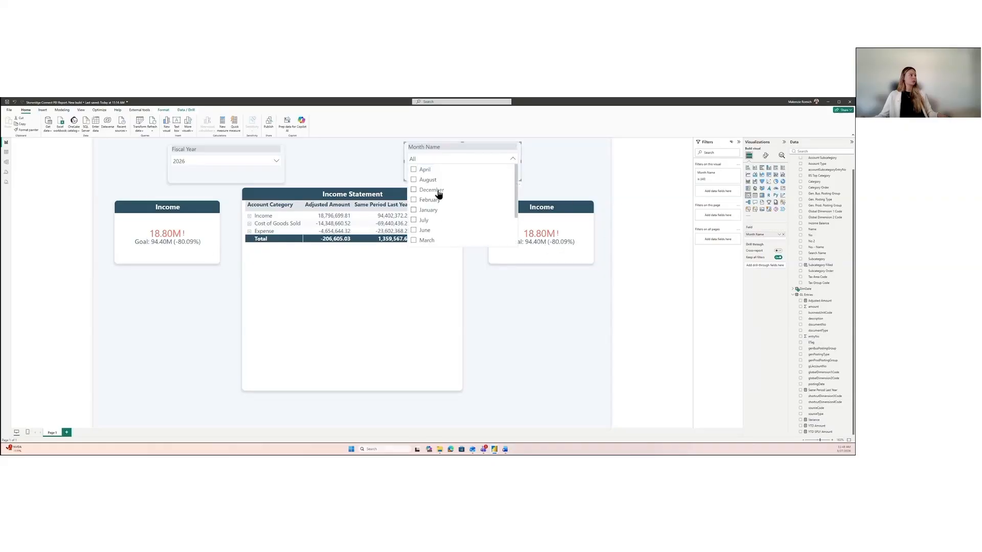
{"action": "left_click", "coordinate": [428, 241]}
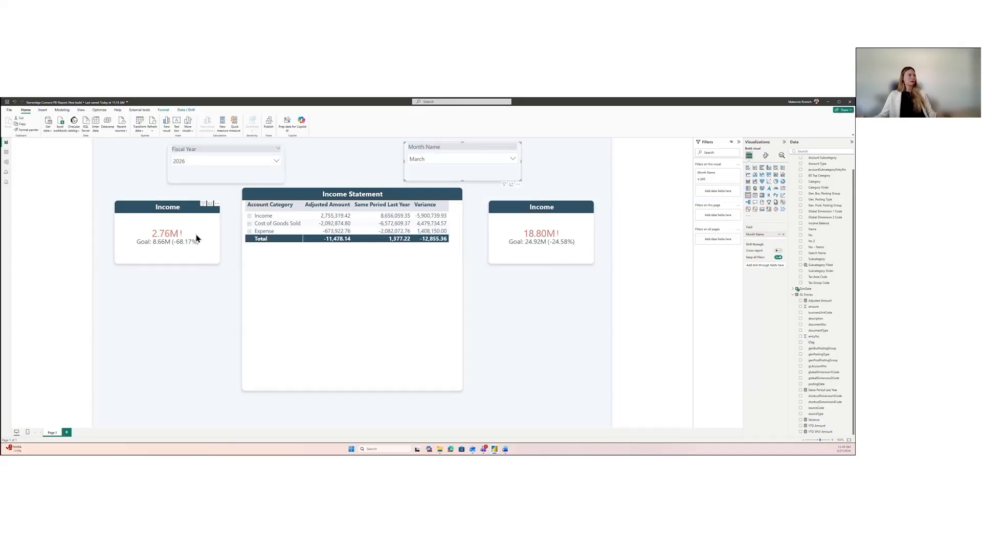
Step: Change the title of the KPI that shows the year-to-date amount to "YTD Income" and deselect it
{"action": "left_click", "coordinate": [543, 214]}
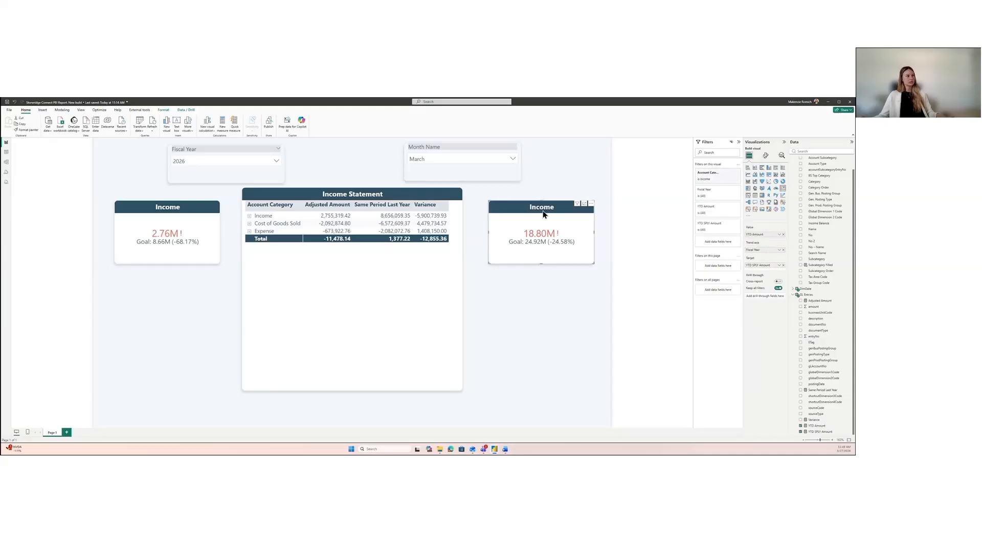
{"action": "left_click", "coordinate": [764, 157]}
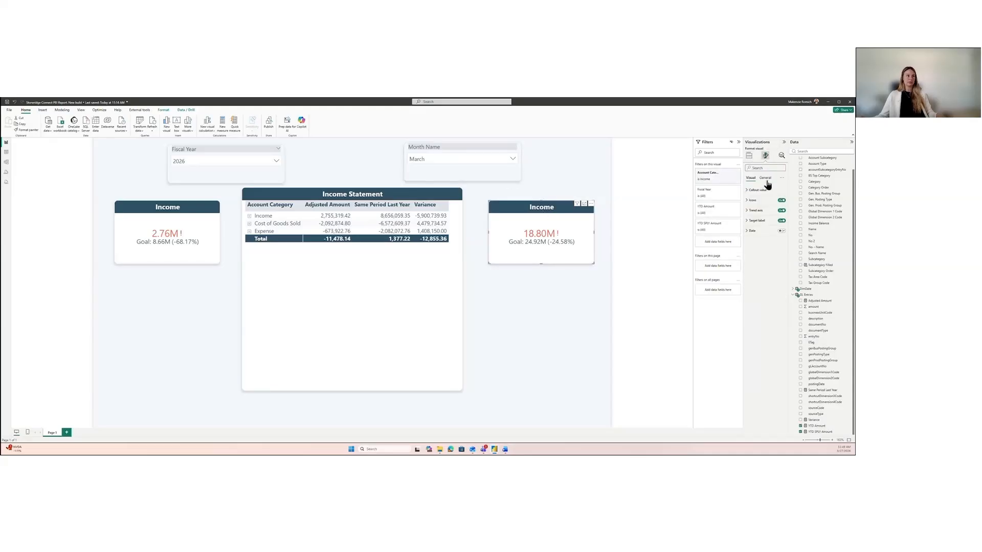
{"action": "left_click", "coordinate": [766, 180]}
{"action": "left_click", "coordinate": [768, 200]}
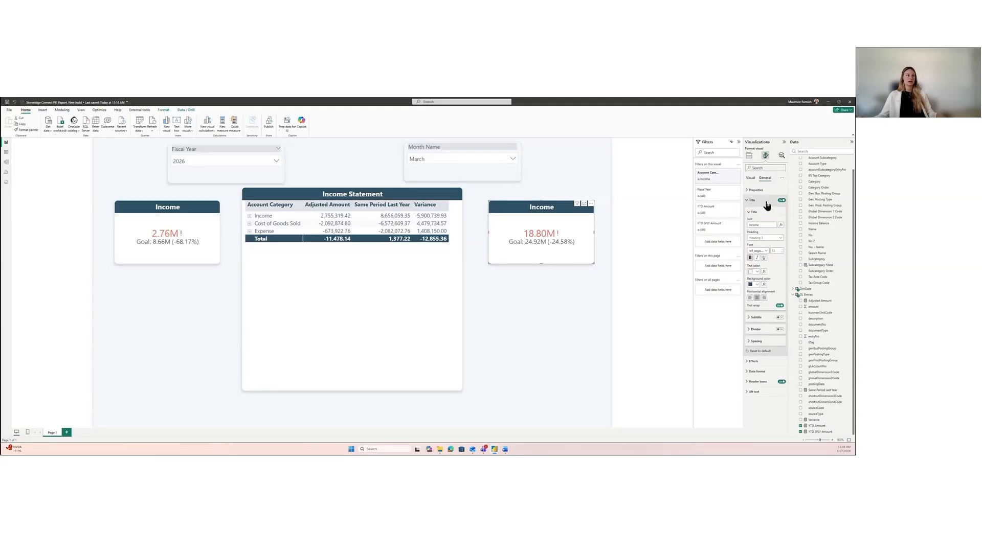
{"action": "left_click", "coordinate": [748, 225]}
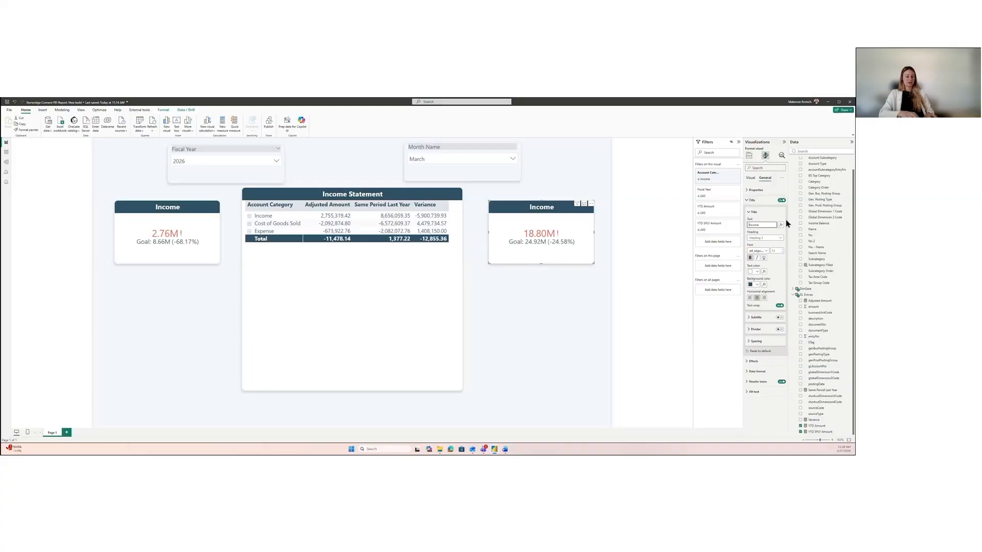
{"action": "type", "text": "YTD"}
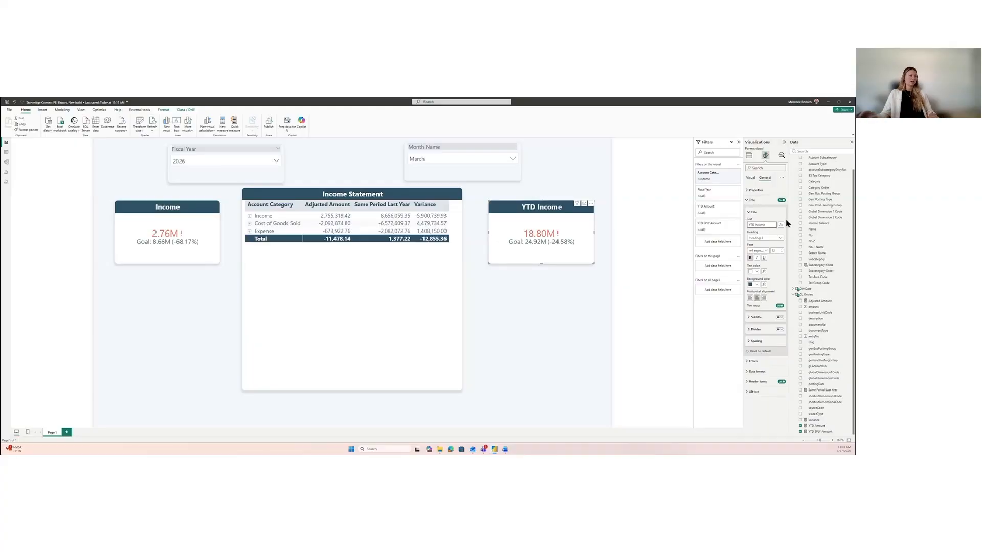
{"action": "left_click", "coordinate": [510, 340]}
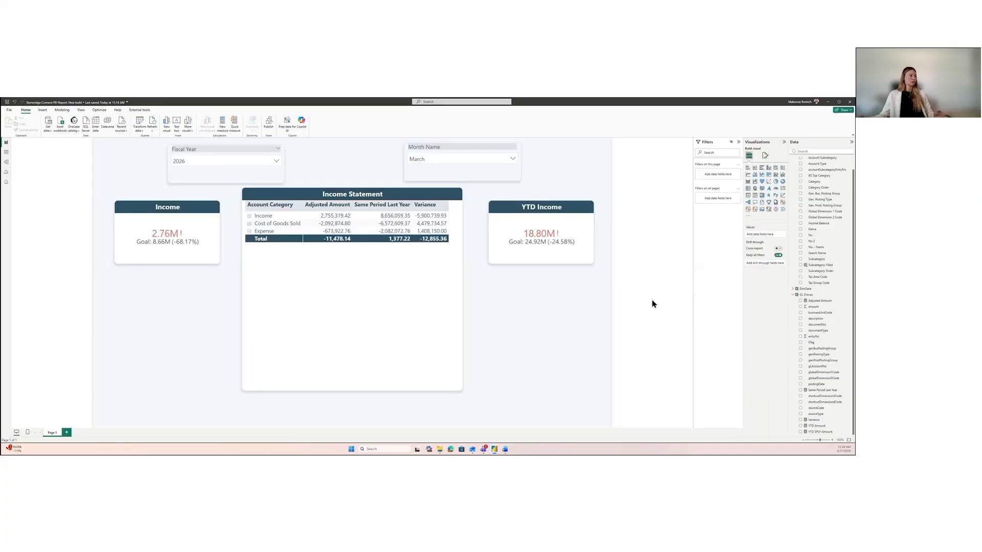
Step: Expand all account categories in the Income Statement matrix down one level to their subcategories, and deselect the matrix
{"action": "left_click", "coordinate": [460, 274]}
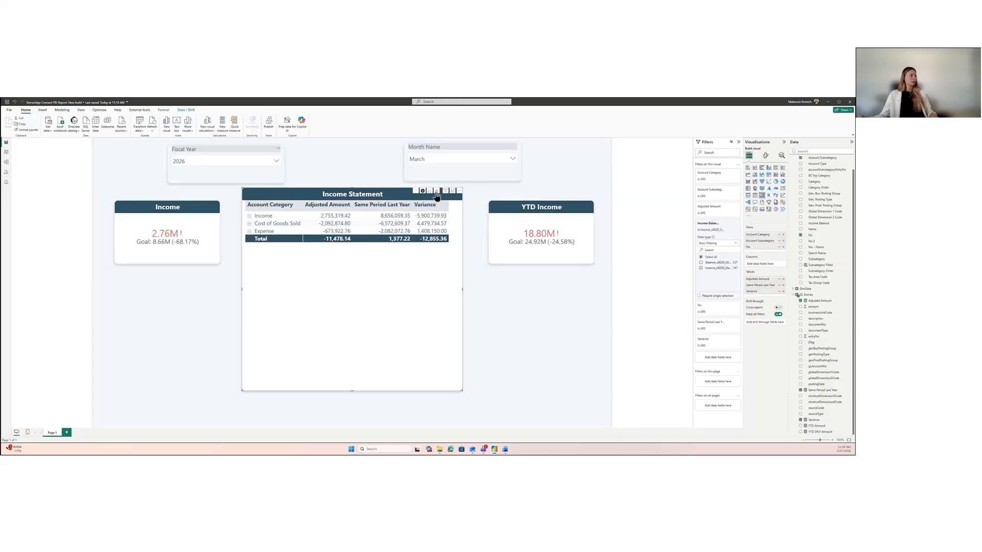
{"action": "left_click", "coordinate": [112, 336]}
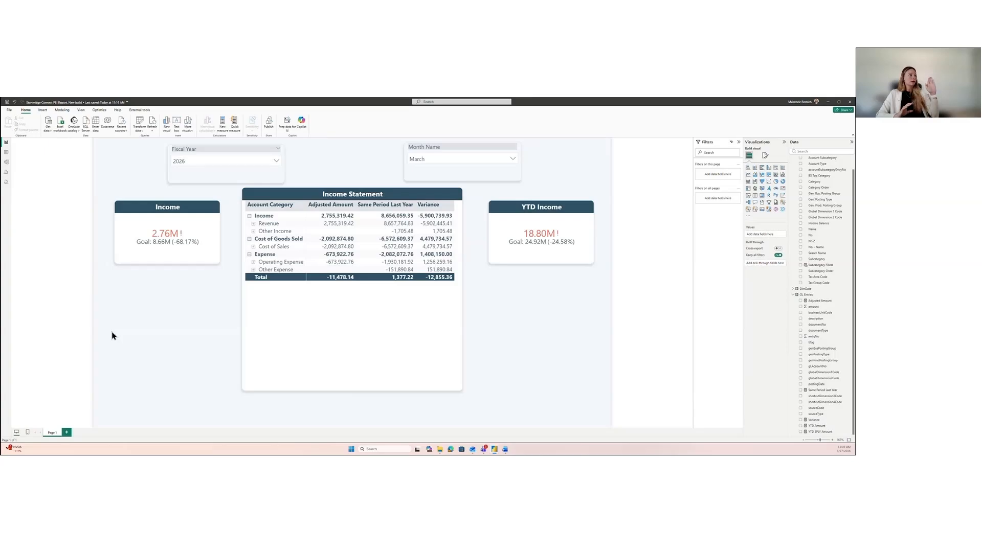
Step: Expand Revenue in the matrix to examine its individual accounts, collapse it again and deselect the matrix
{"action": "left_click", "coordinate": [333, 308]}
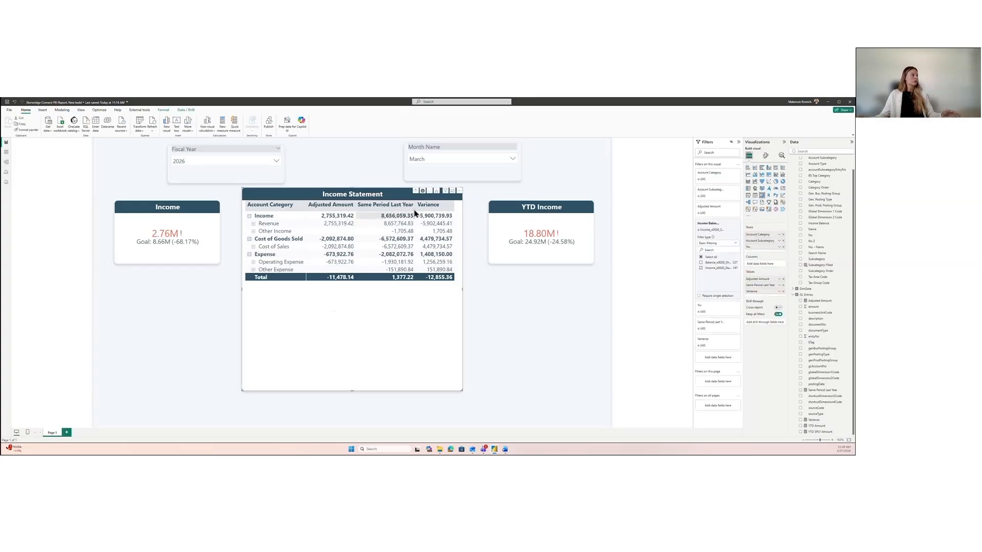
{"action": "left_click", "coordinate": [253, 223]}
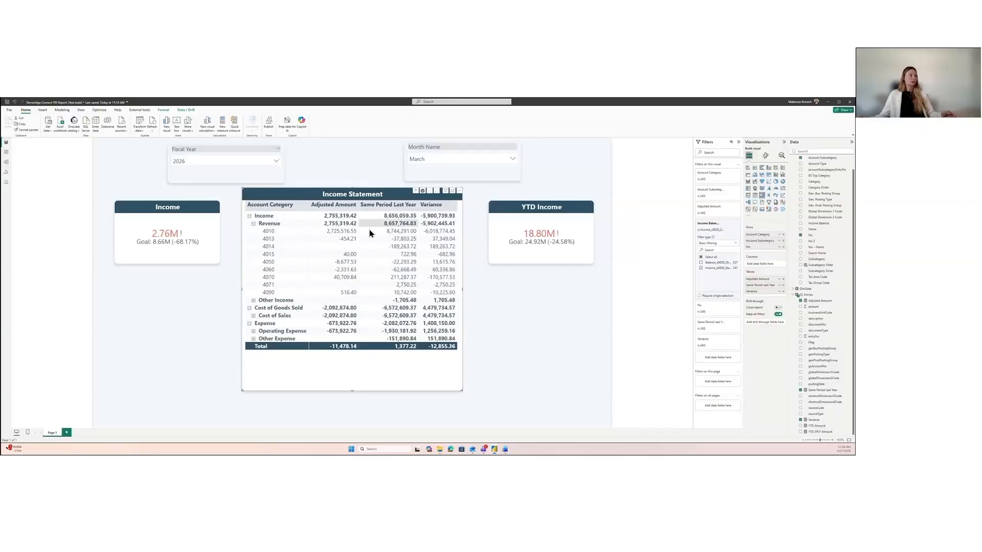
{"action": "left_click", "coordinate": [253, 224]}
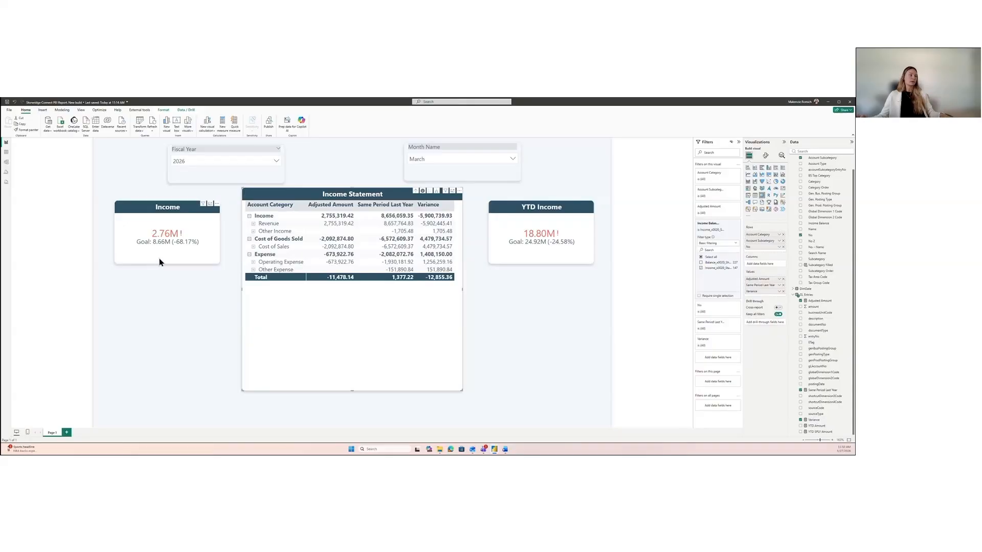
{"action": "left_click", "coordinate": [156, 291]}
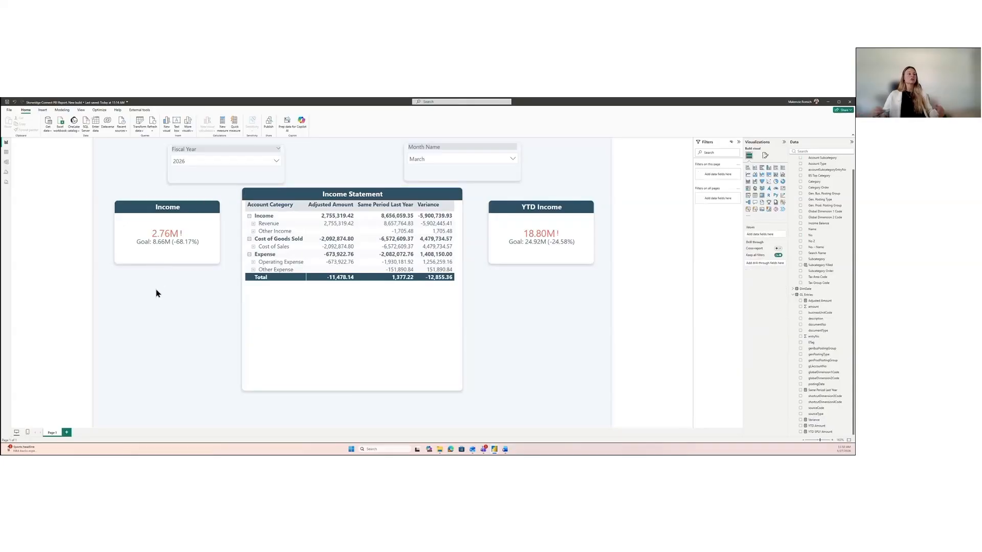